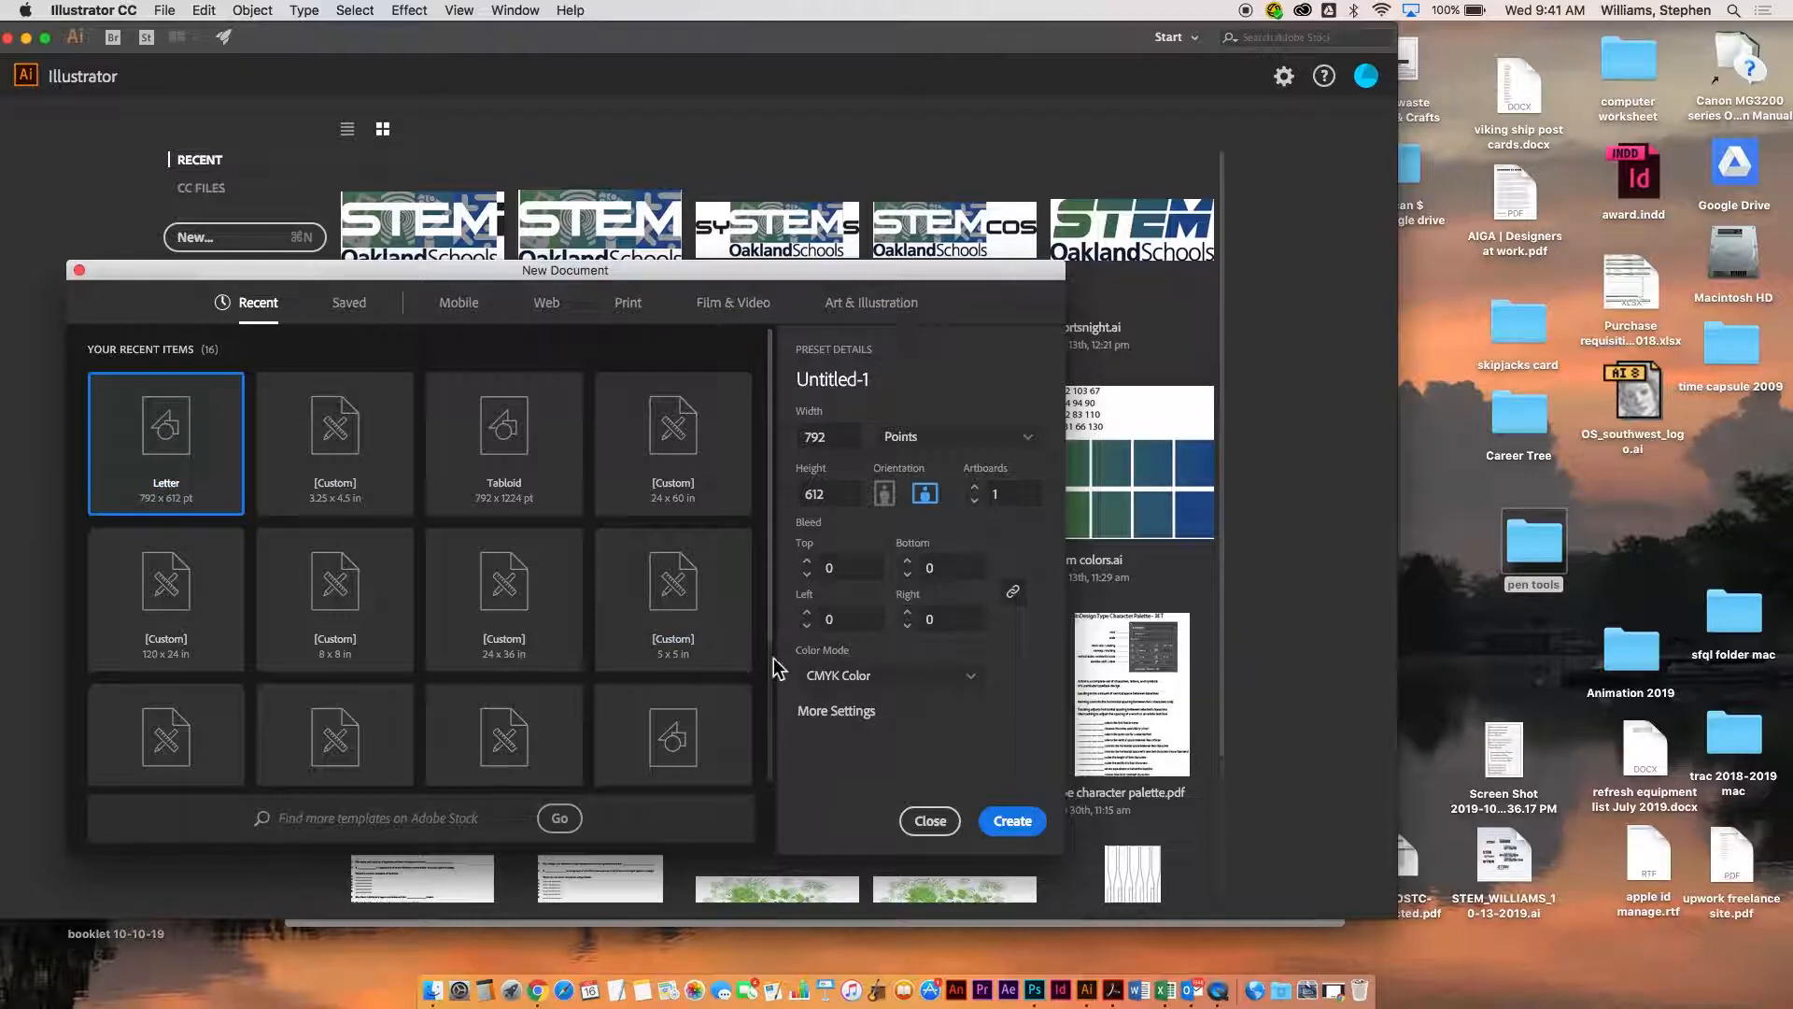
# Step: Create a landscape Letter document and place 01 Bézier Lines.pdf from the Desktop's pen tools folder at the artboard's upper-left corner
pyautogui.click(1028, 822)
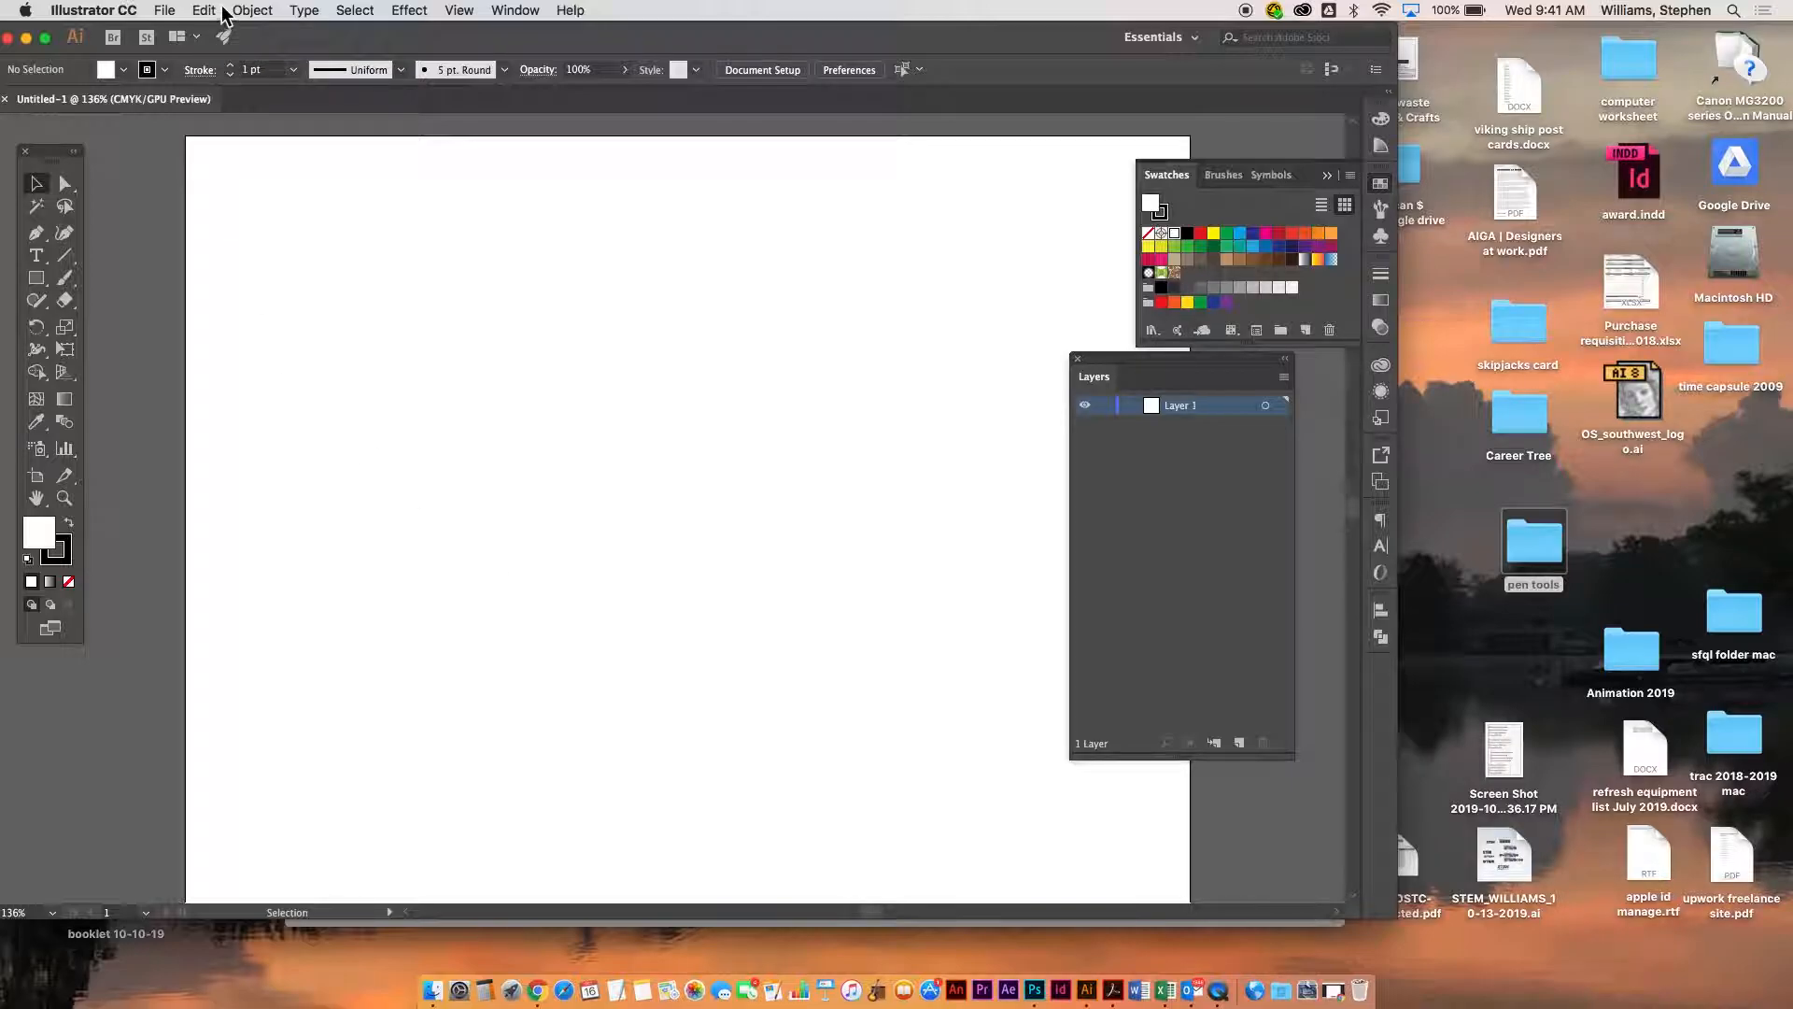
pyautogui.click(165, 10)
pyautogui.click(192, 271)
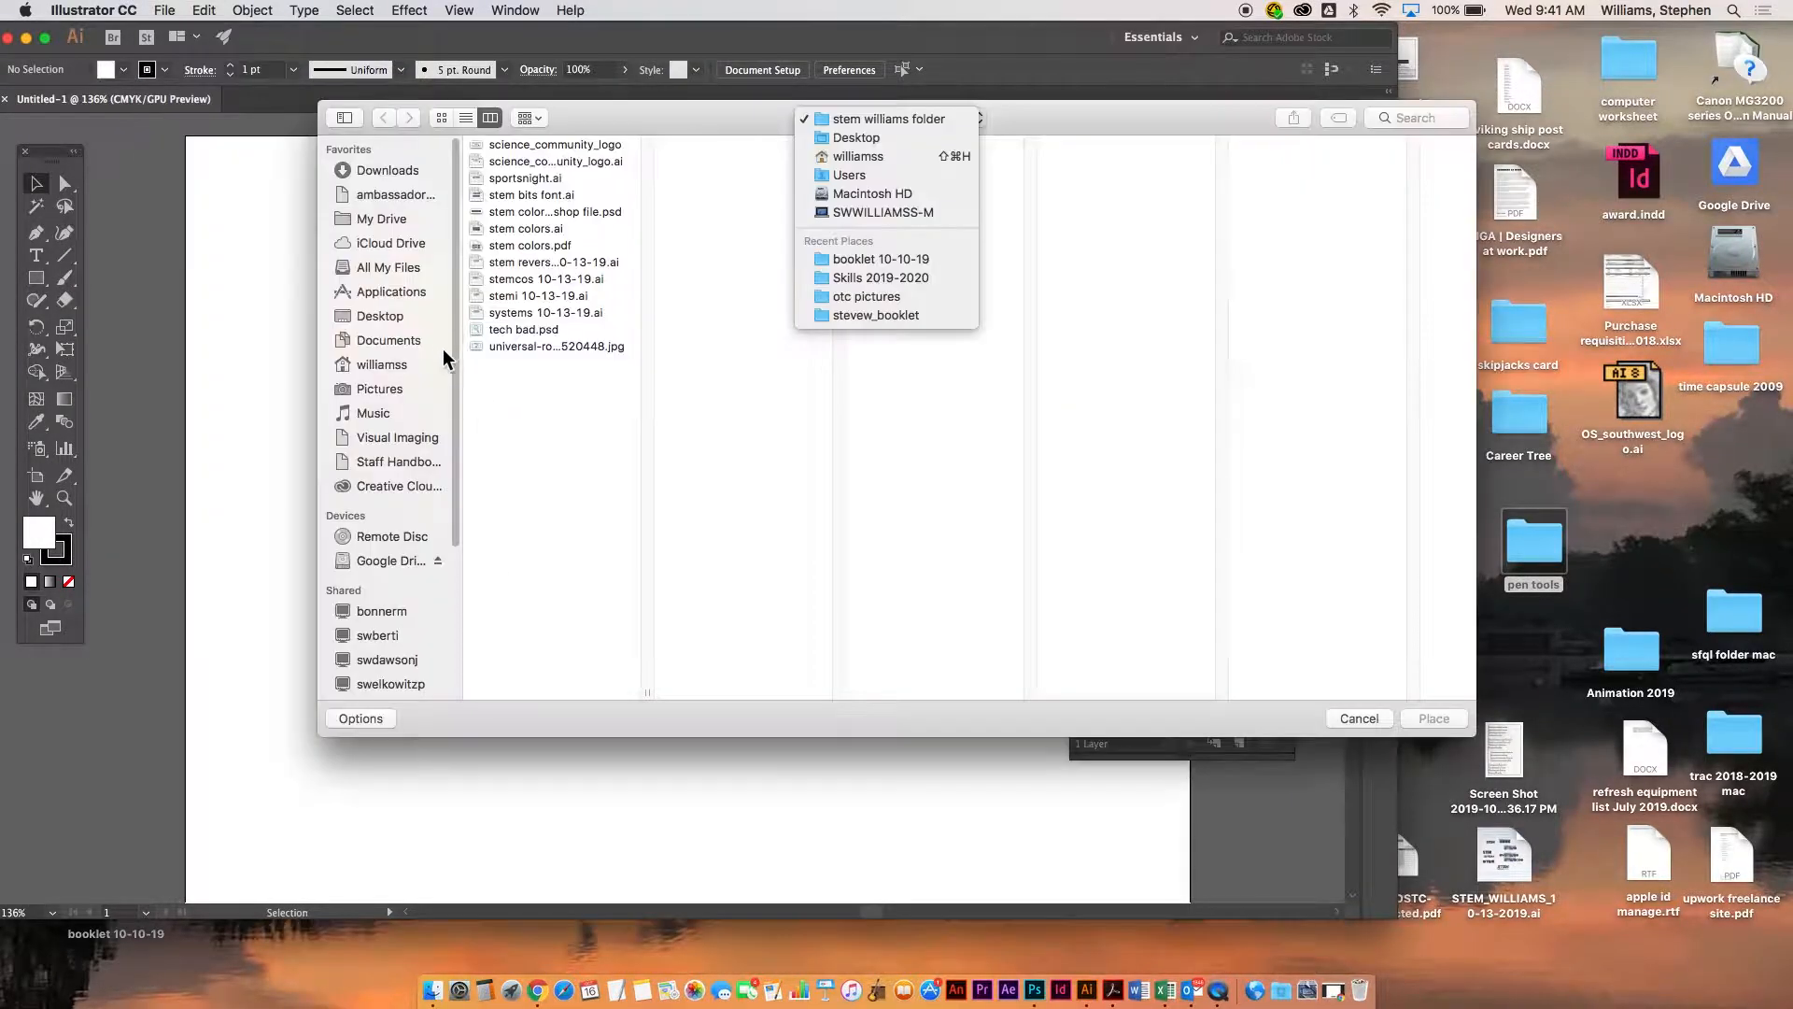
pyautogui.click(388, 321)
pyautogui.click(388, 317)
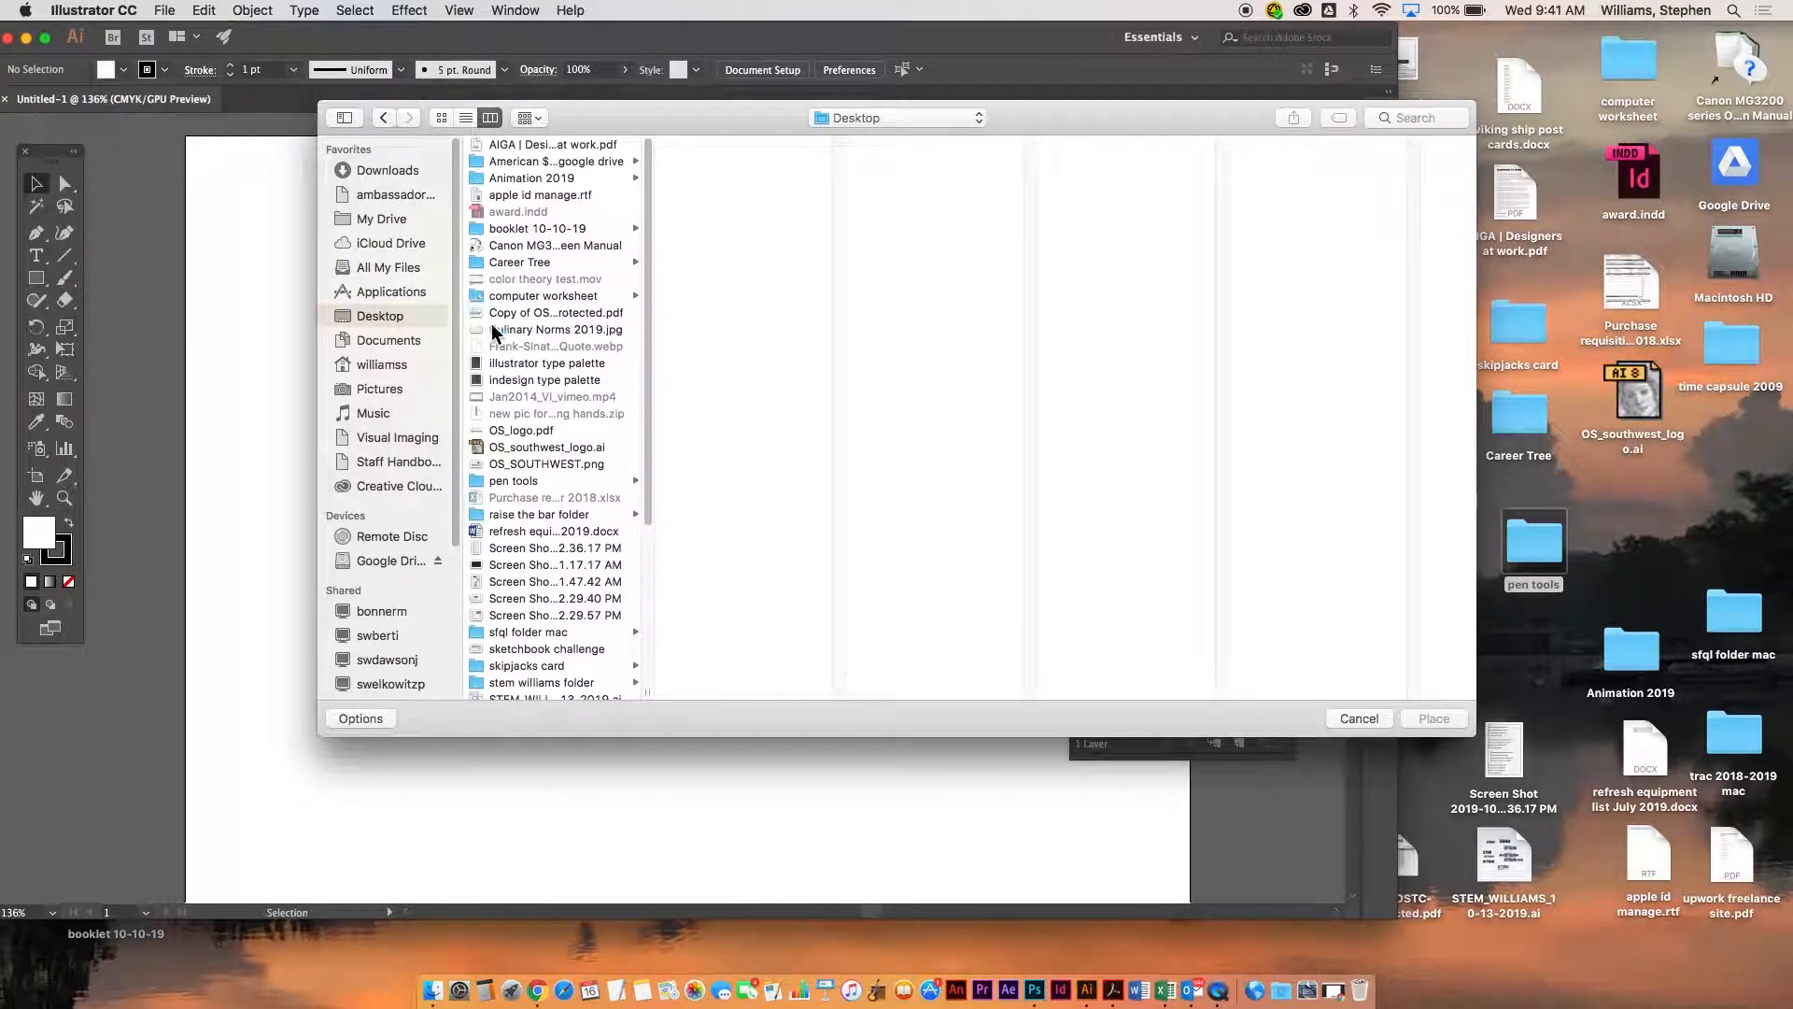
pyautogui.click(504, 481)
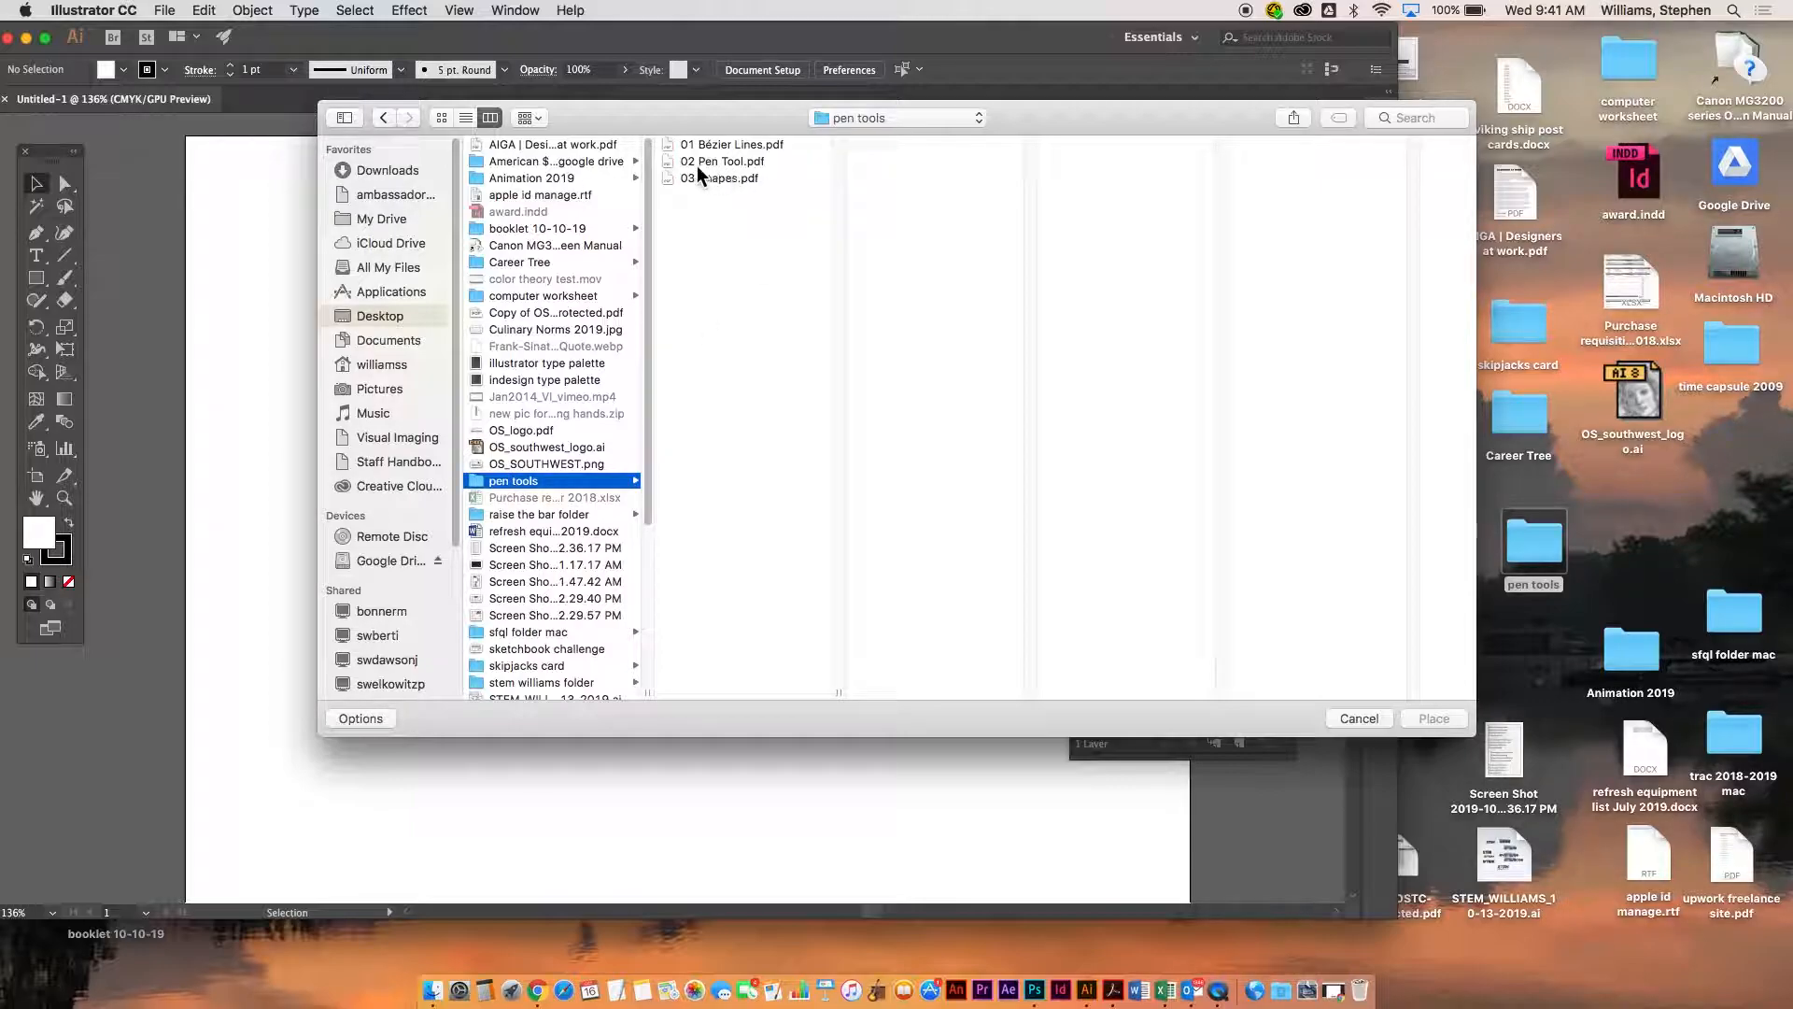
pyautogui.doubleClick(676, 143)
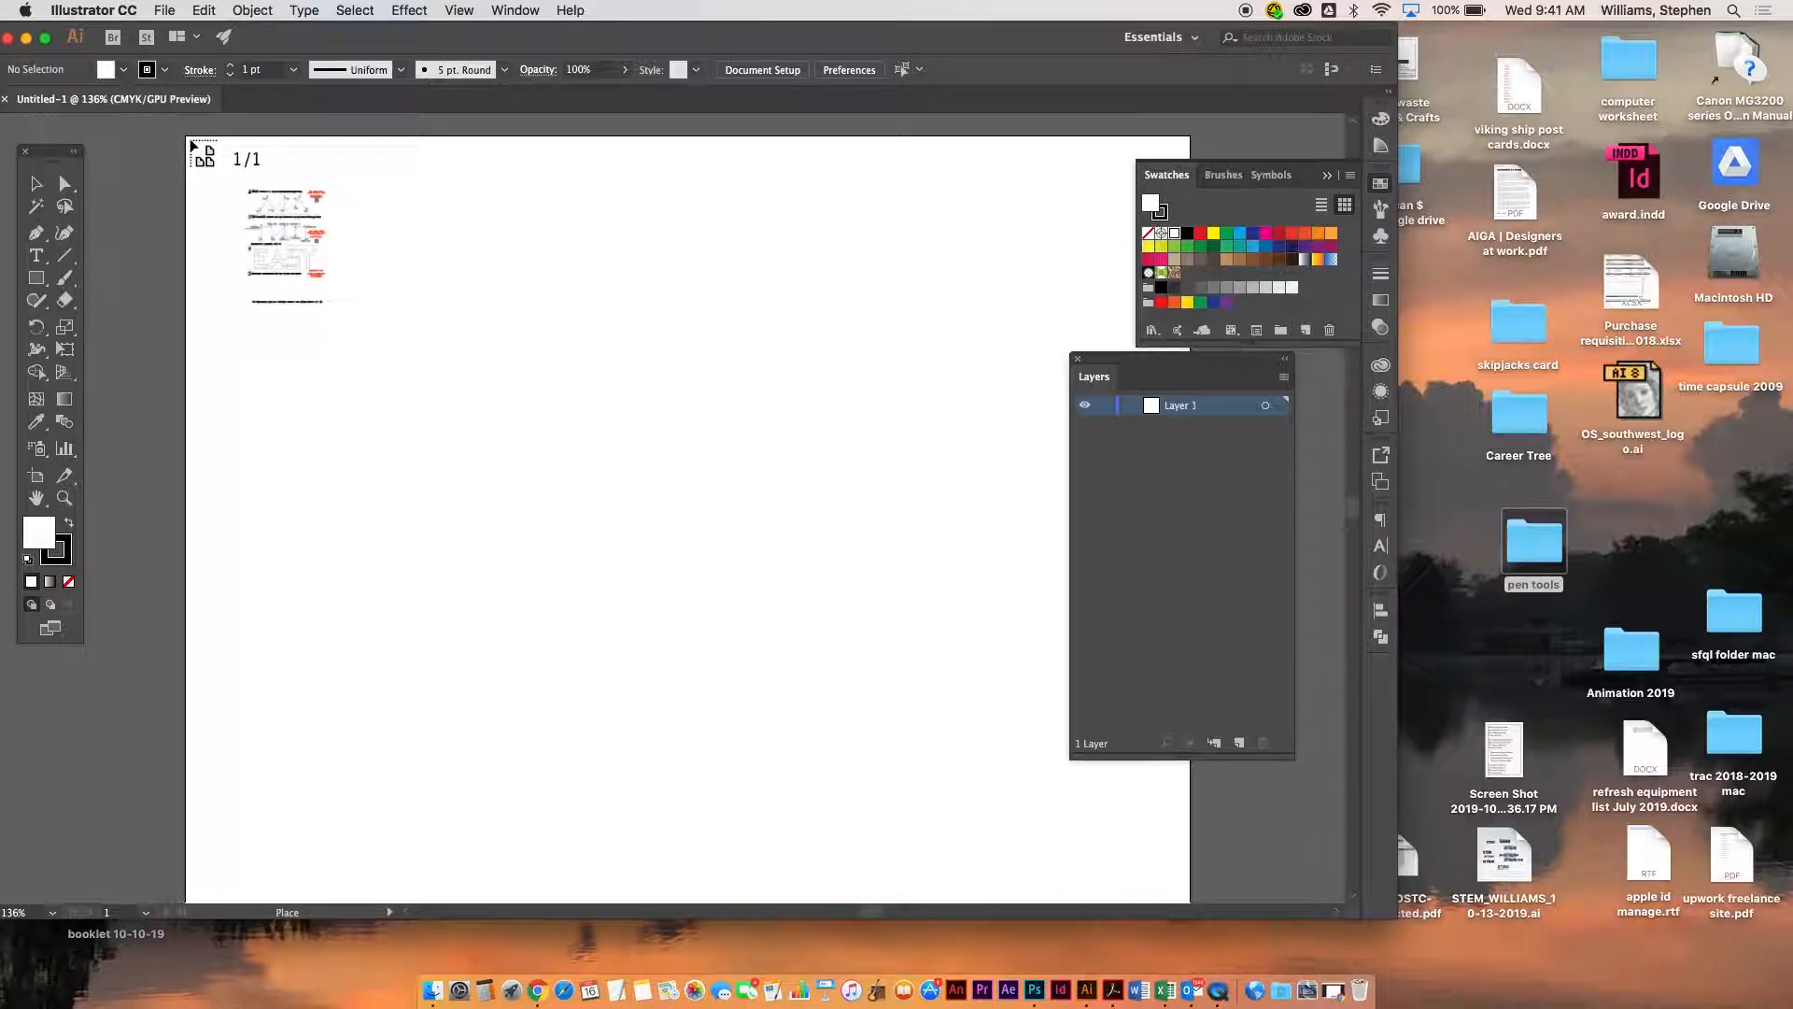
pyautogui.click(190, 142)
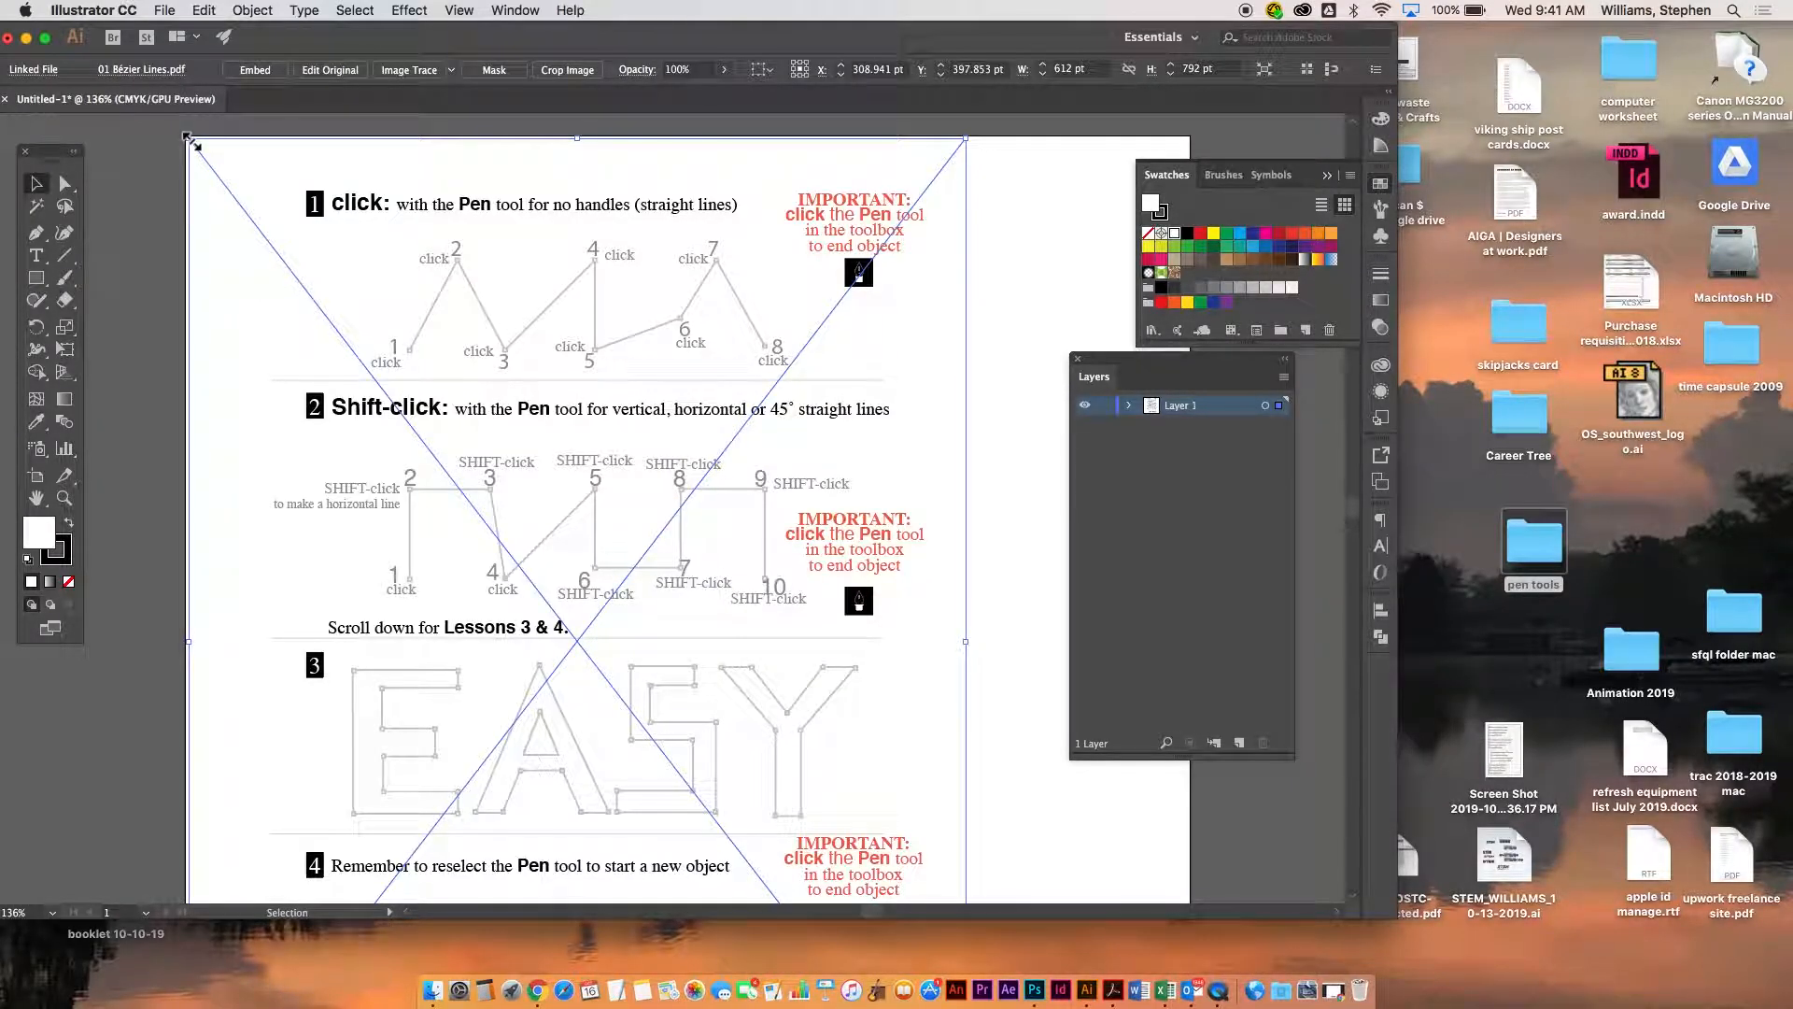
# Step: Change the artboard's orientation to portrait so it matches the placed worksheet's page format
pyautogui.press('super+minus')
pyautogui.press('super+minus')
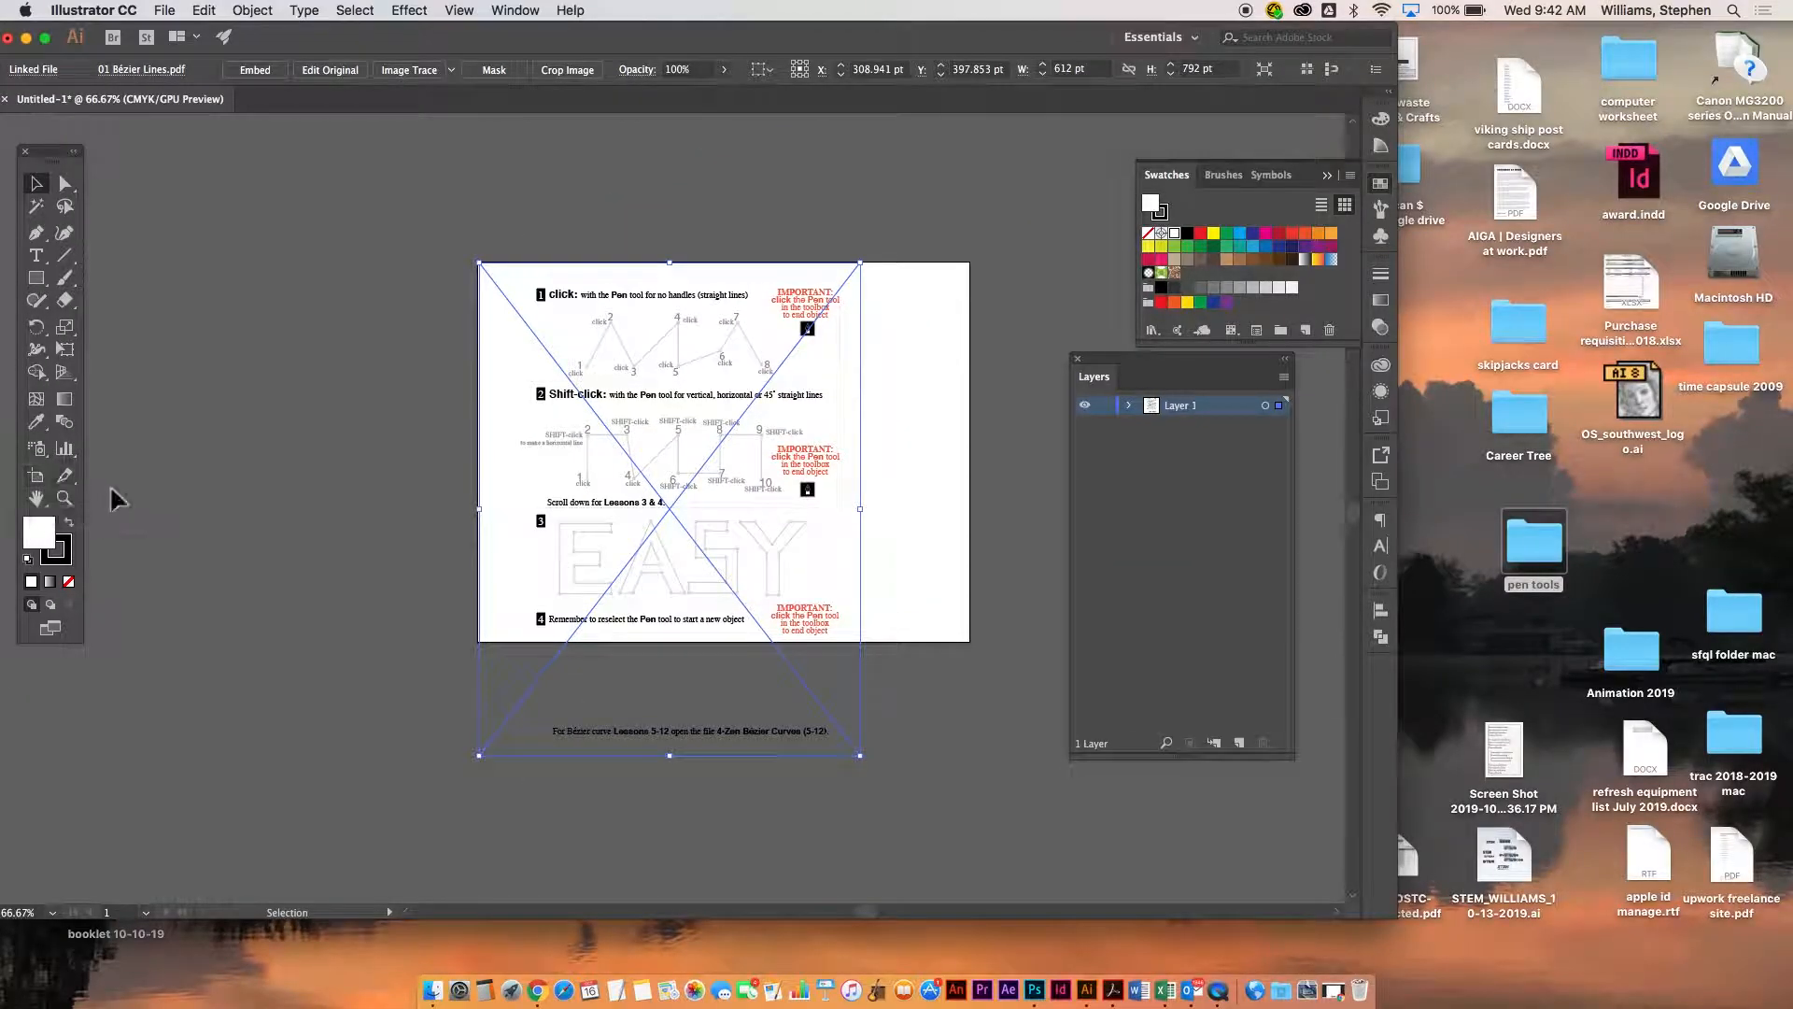
pyautogui.click(38, 480)
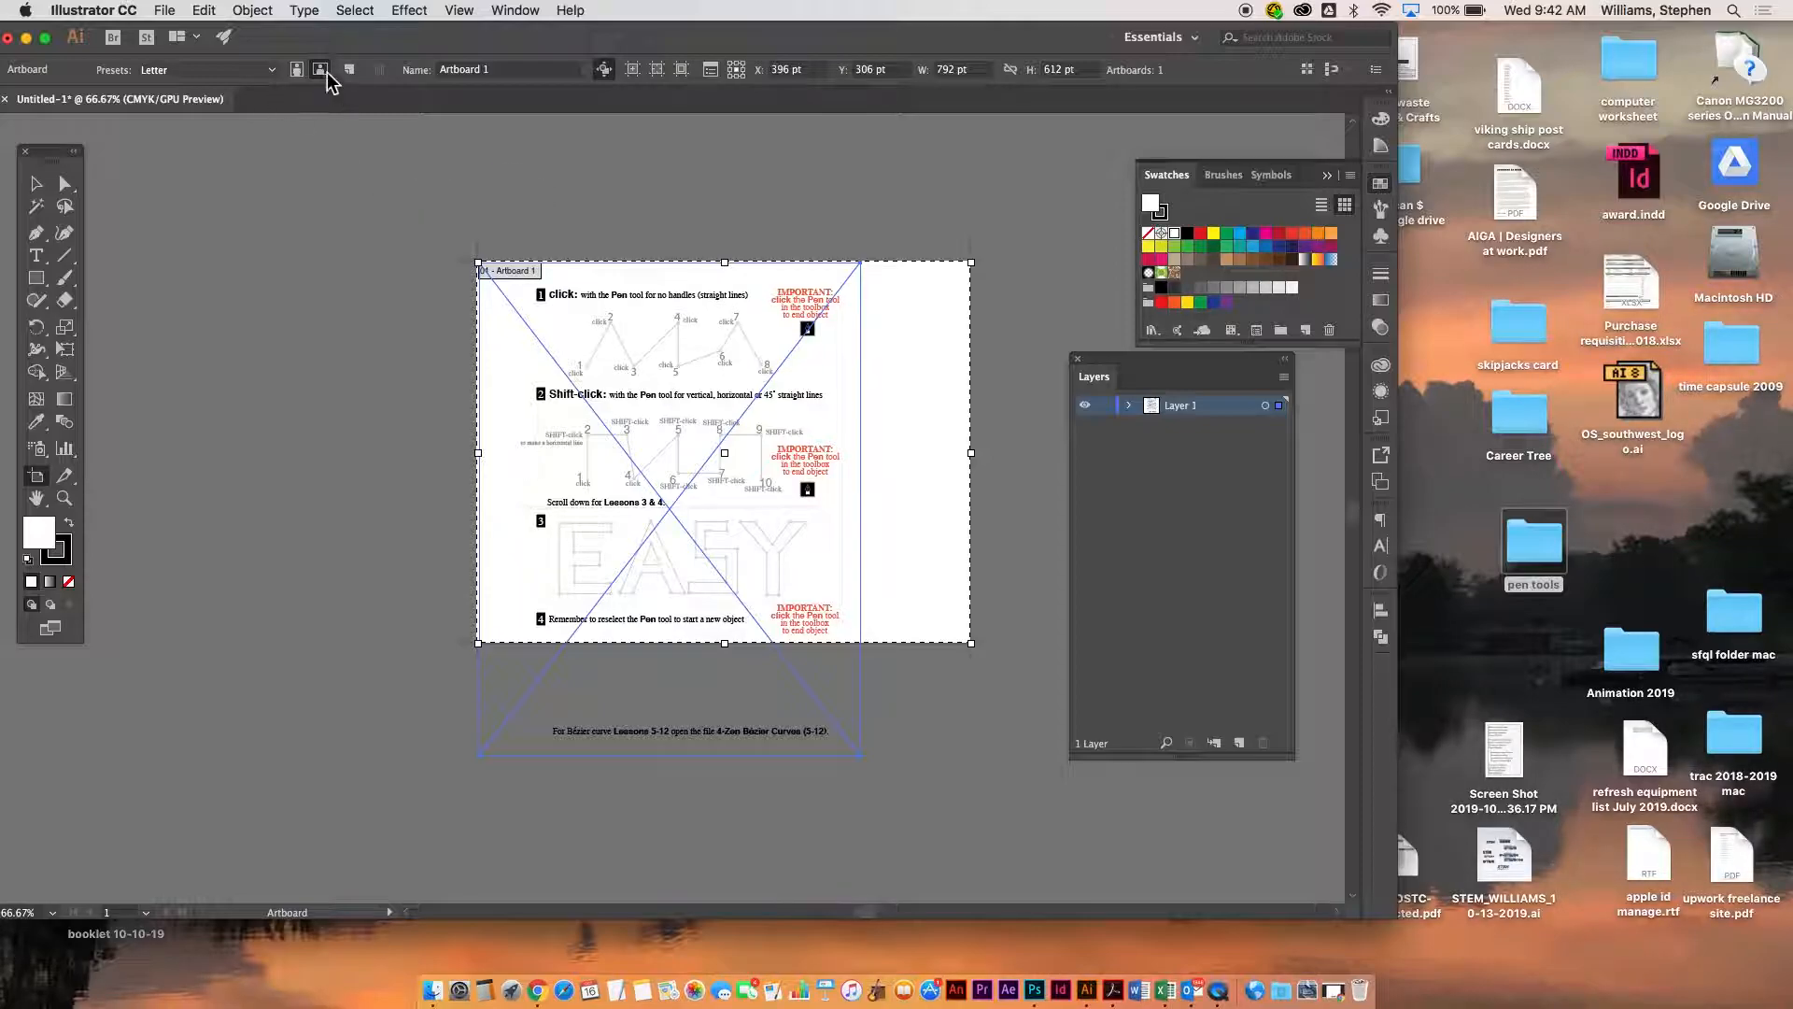
pyautogui.click(297, 71)
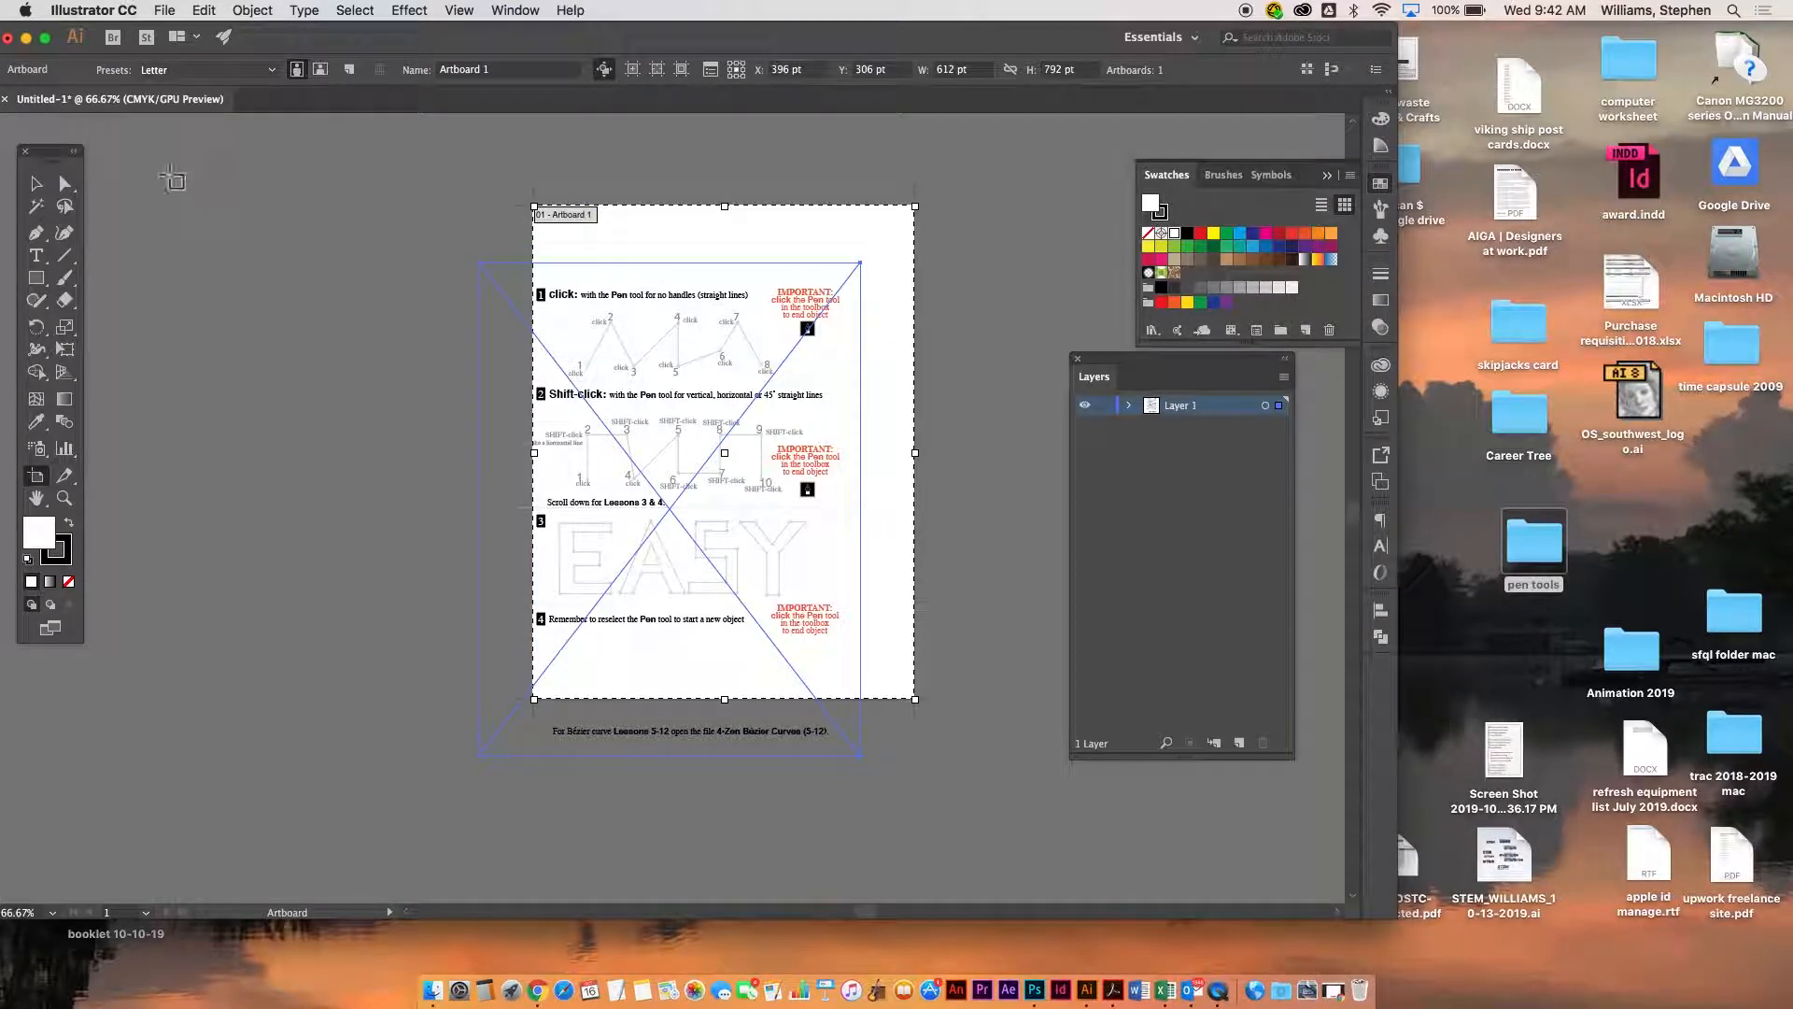
# Step: Move the placed worksheet so its edges line up with the portrait artboard
pyautogui.click(36, 183)
pyautogui.moveTo(594, 356); pyautogui.dragTo(629, 309)
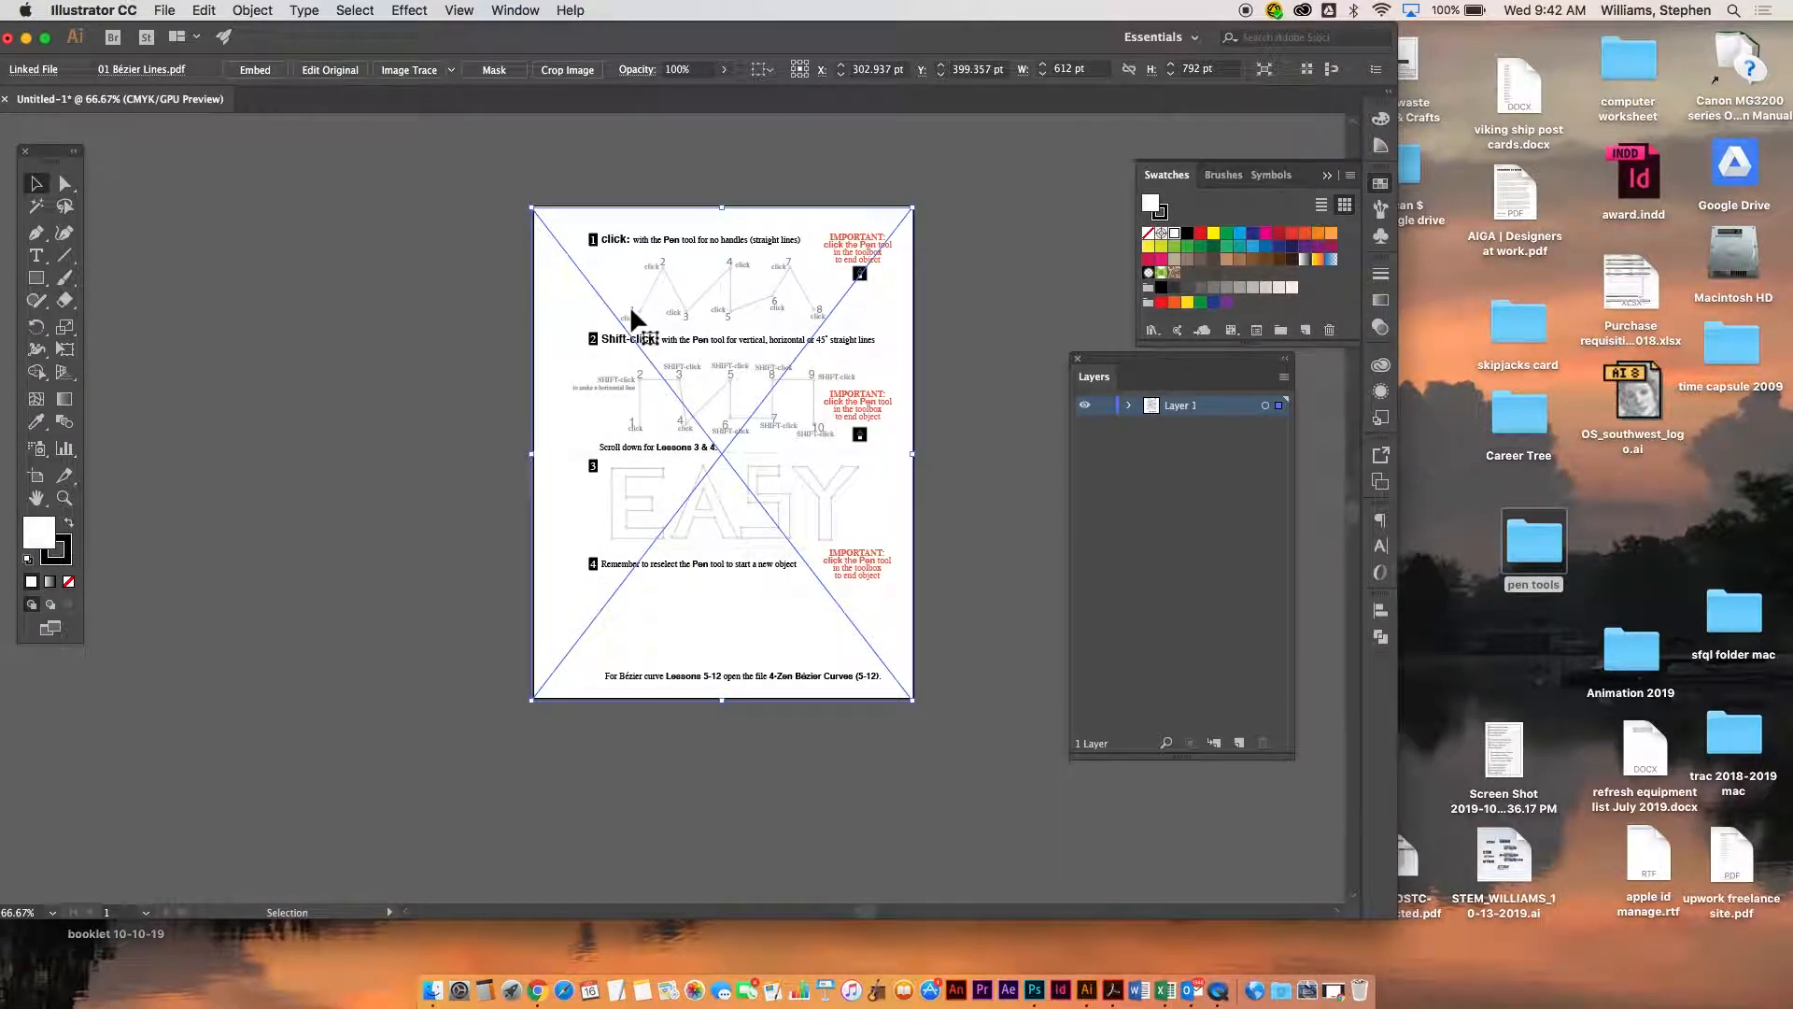
pyautogui.press('Return')
pyautogui.click(631, 583)
pyautogui.press('super+0')
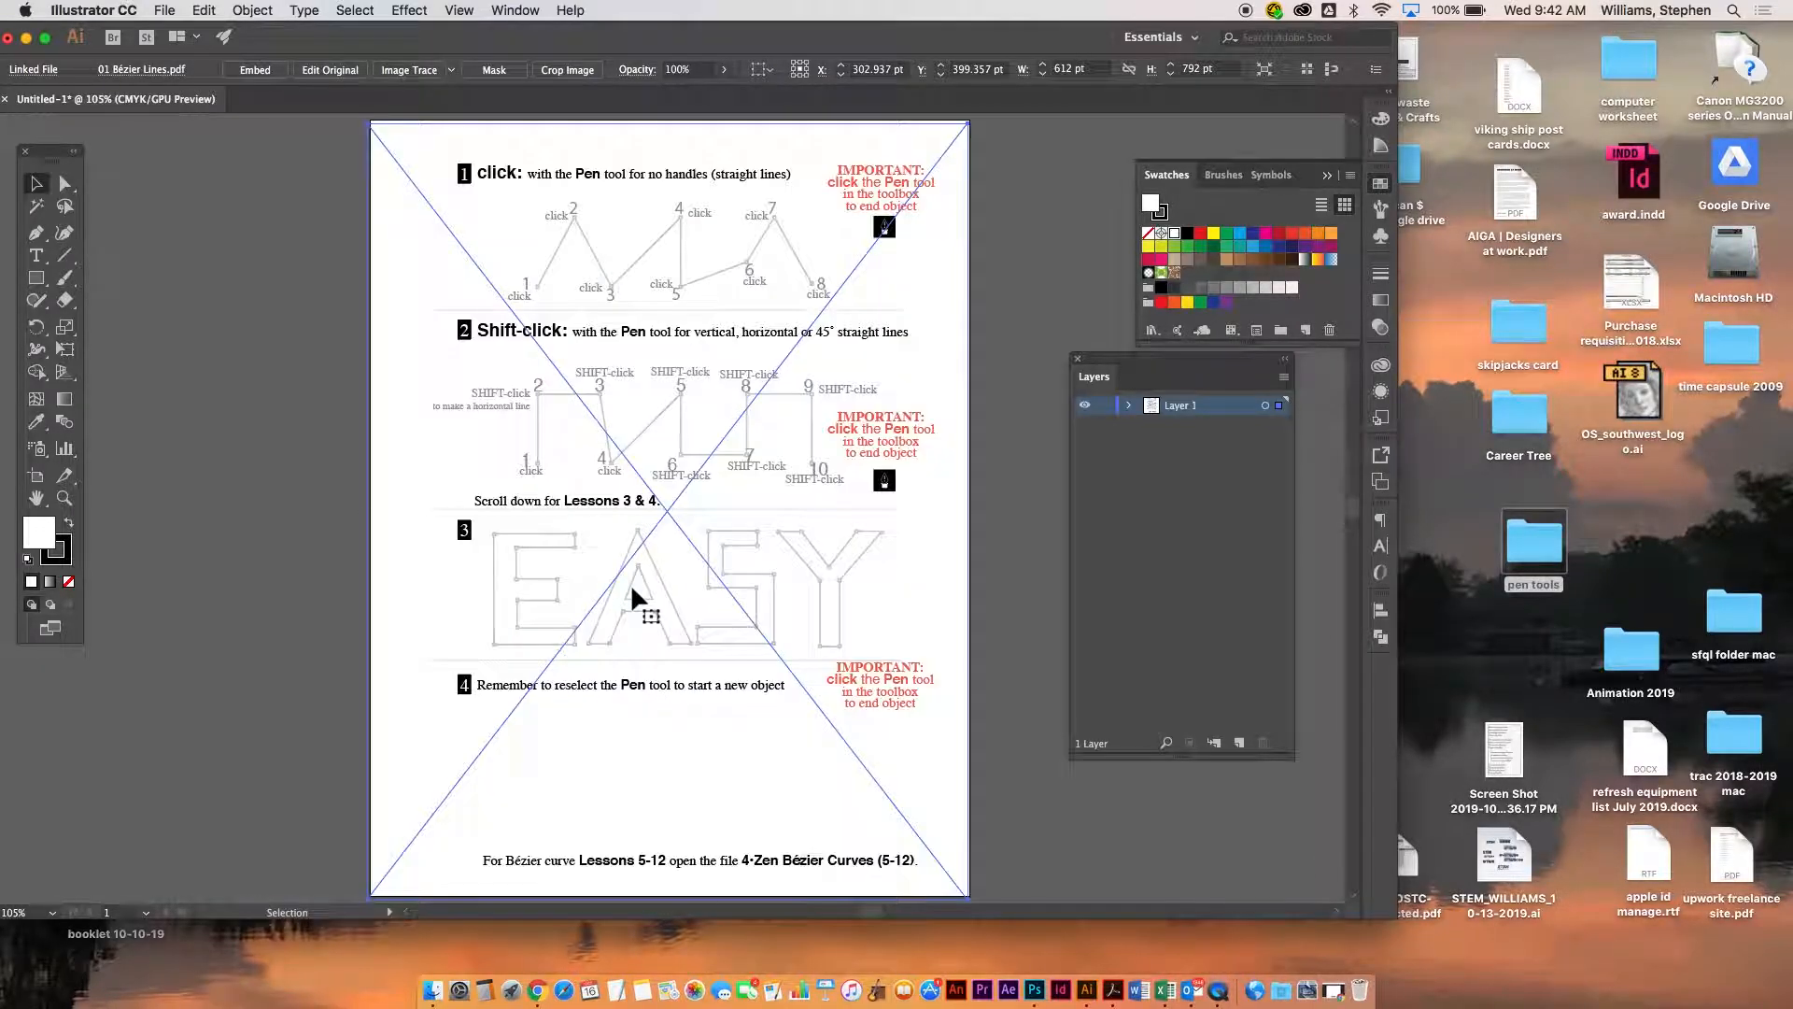
# Step: Turn Layer 1, which holds the placed worksheet, into a template layer through its layer options
pyautogui.click(1186, 507)
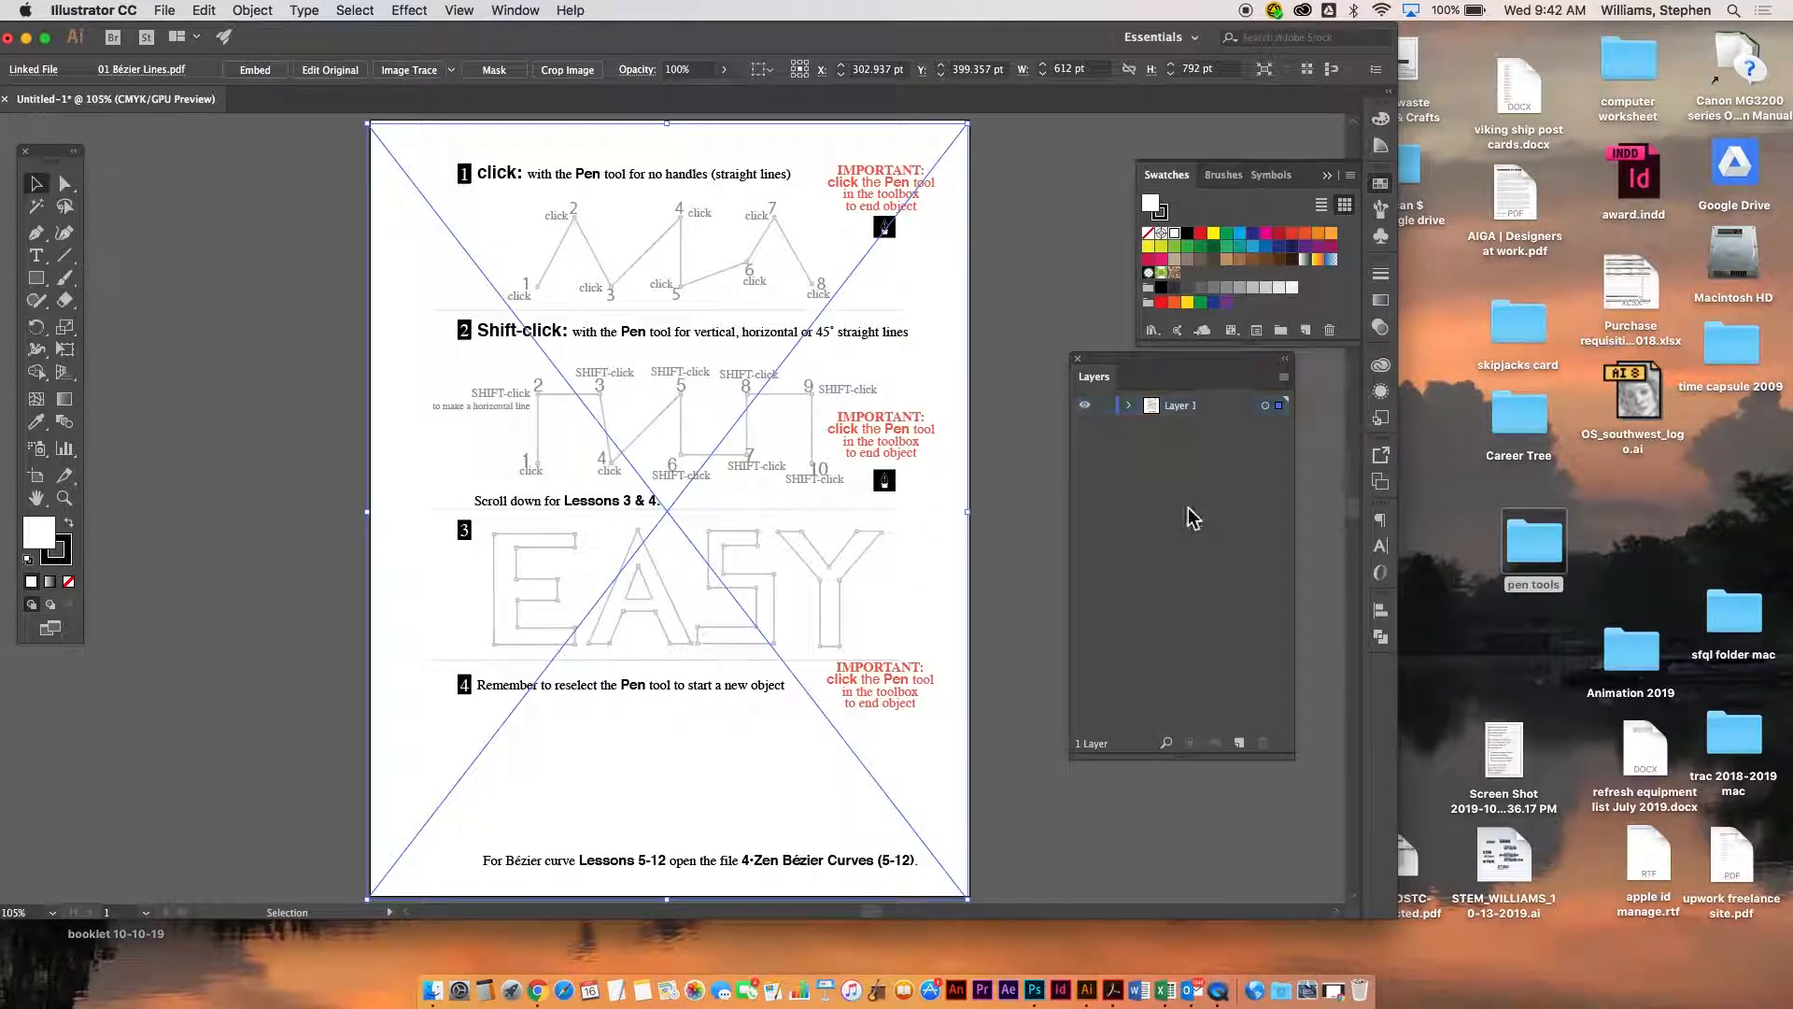
pyautogui.doubleClick(1157, 414)
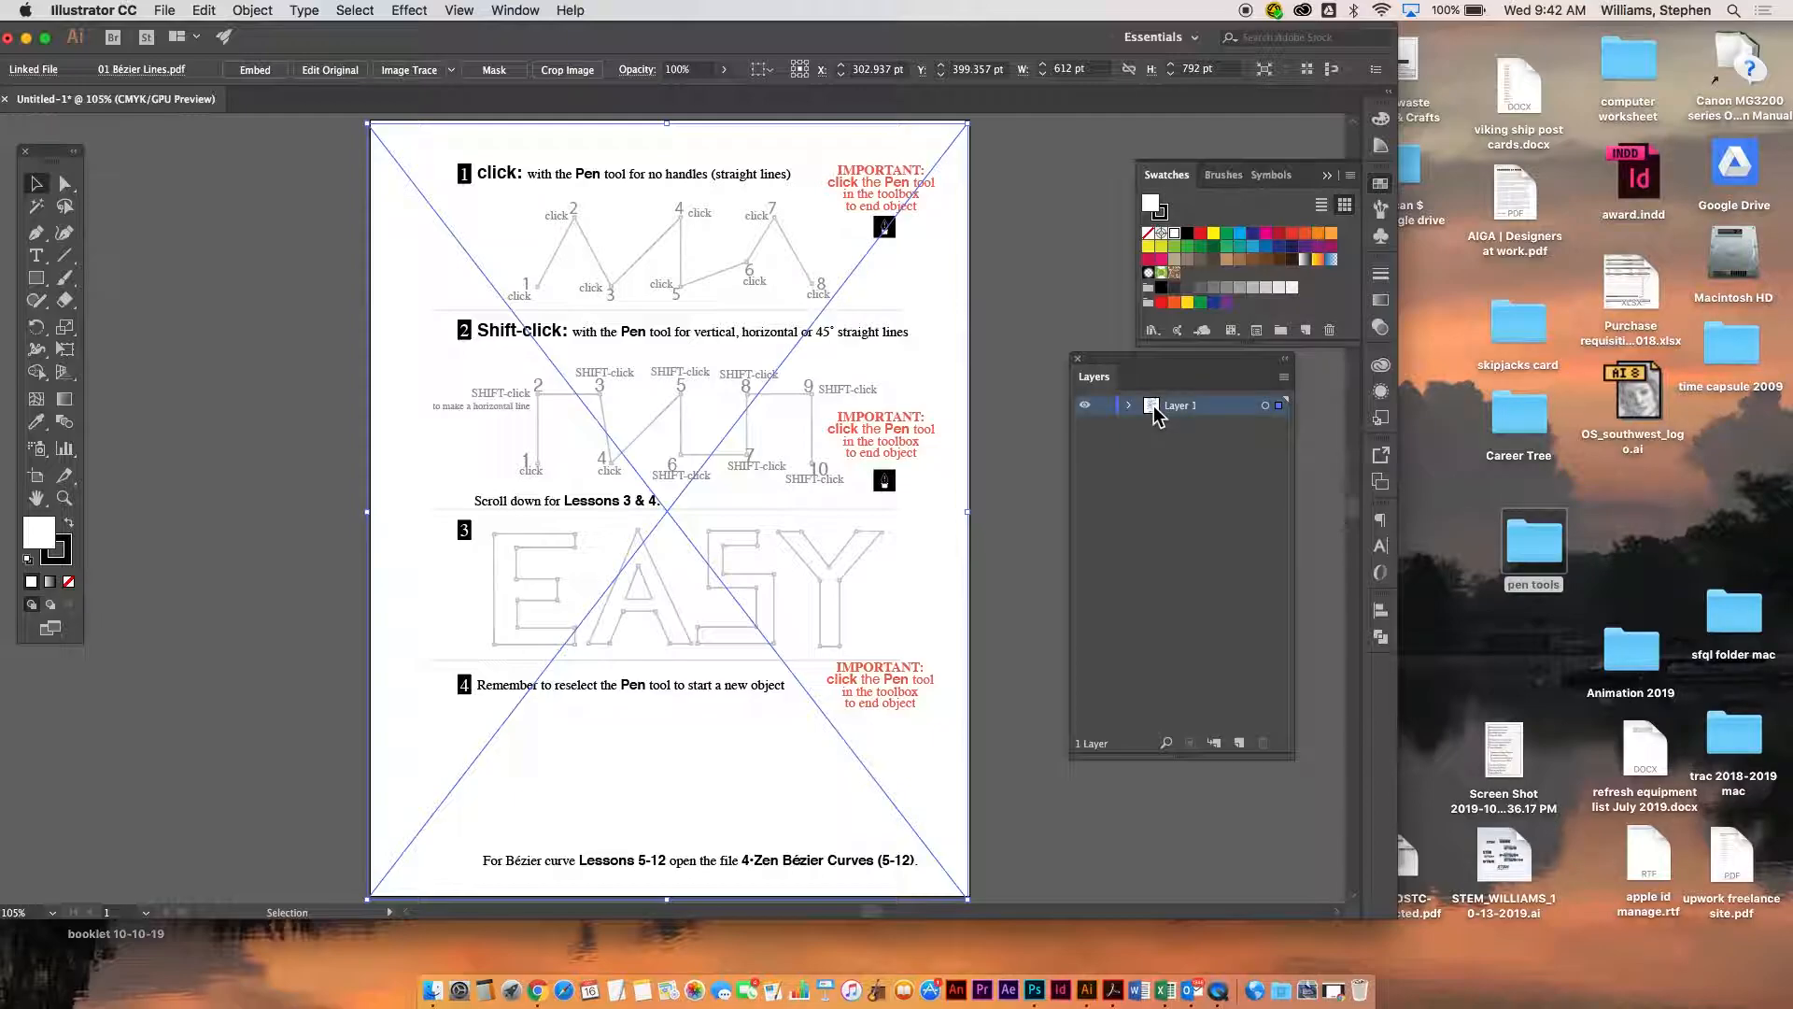
pyautogui.moveTo(1292, 360); pyautogui.dragTo(1140, 452)
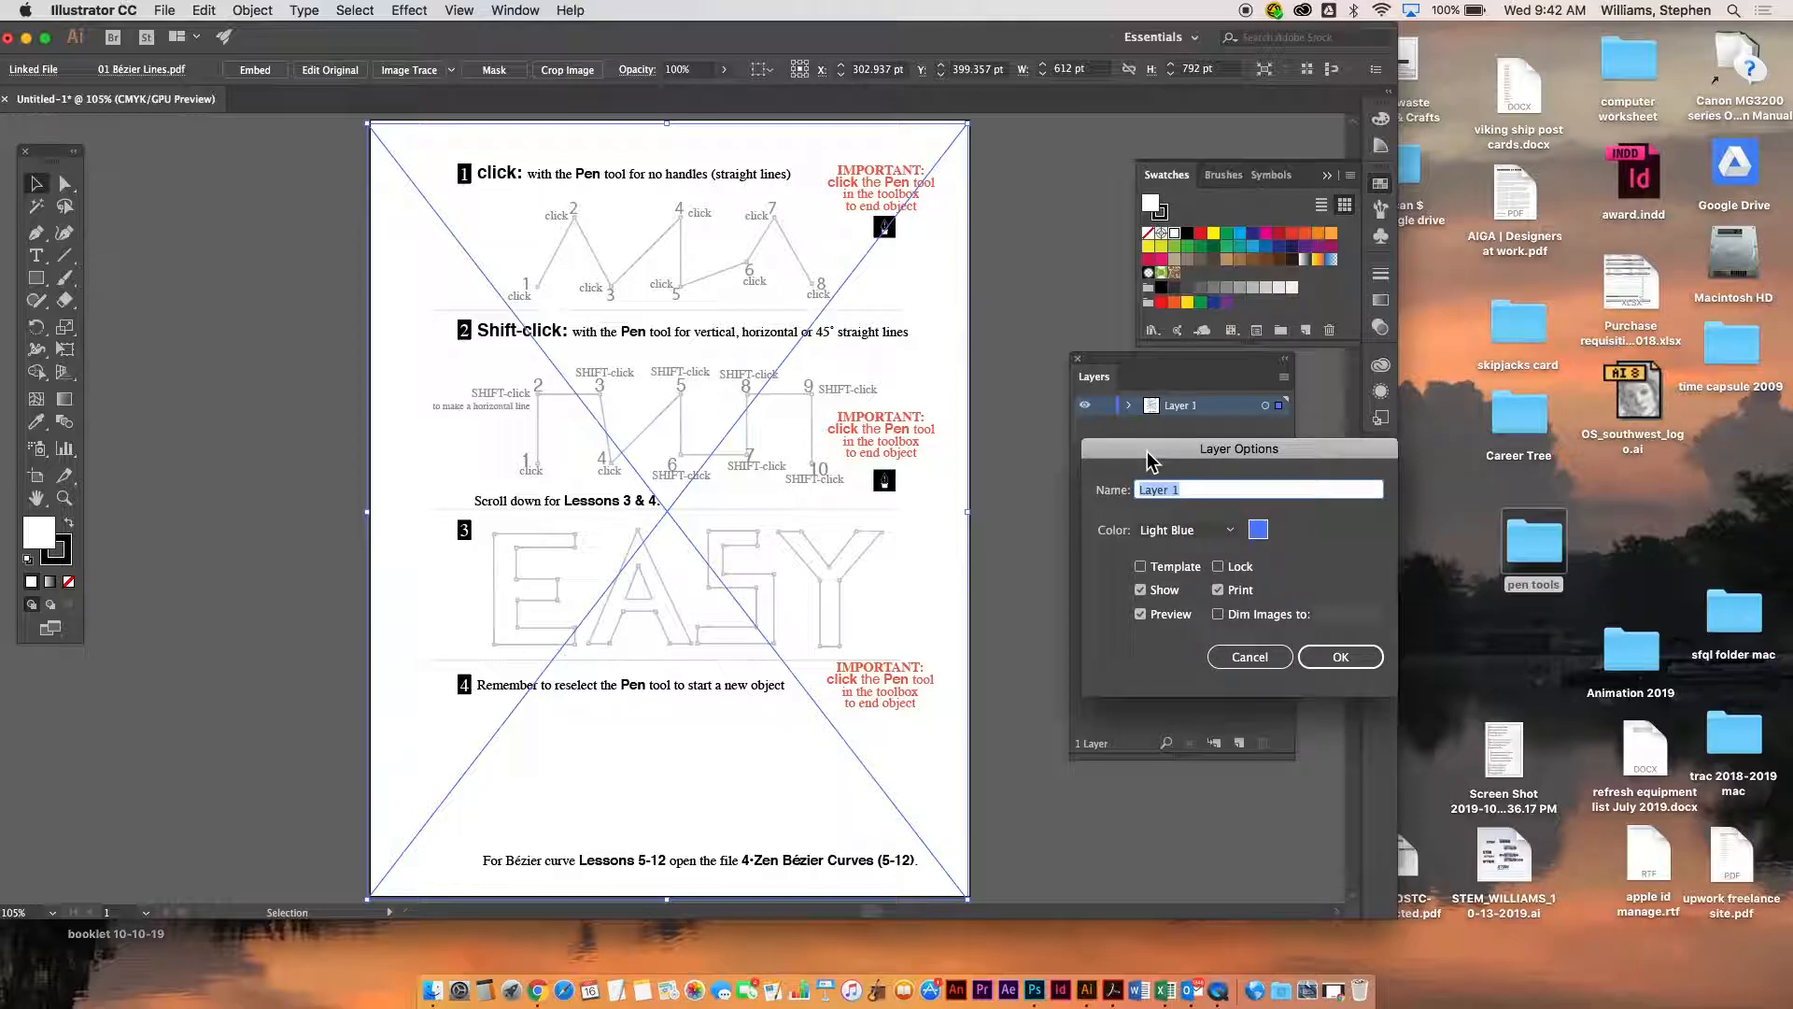
pyautogui.click(1140, 566)
pyautogui.click(1351, 655)
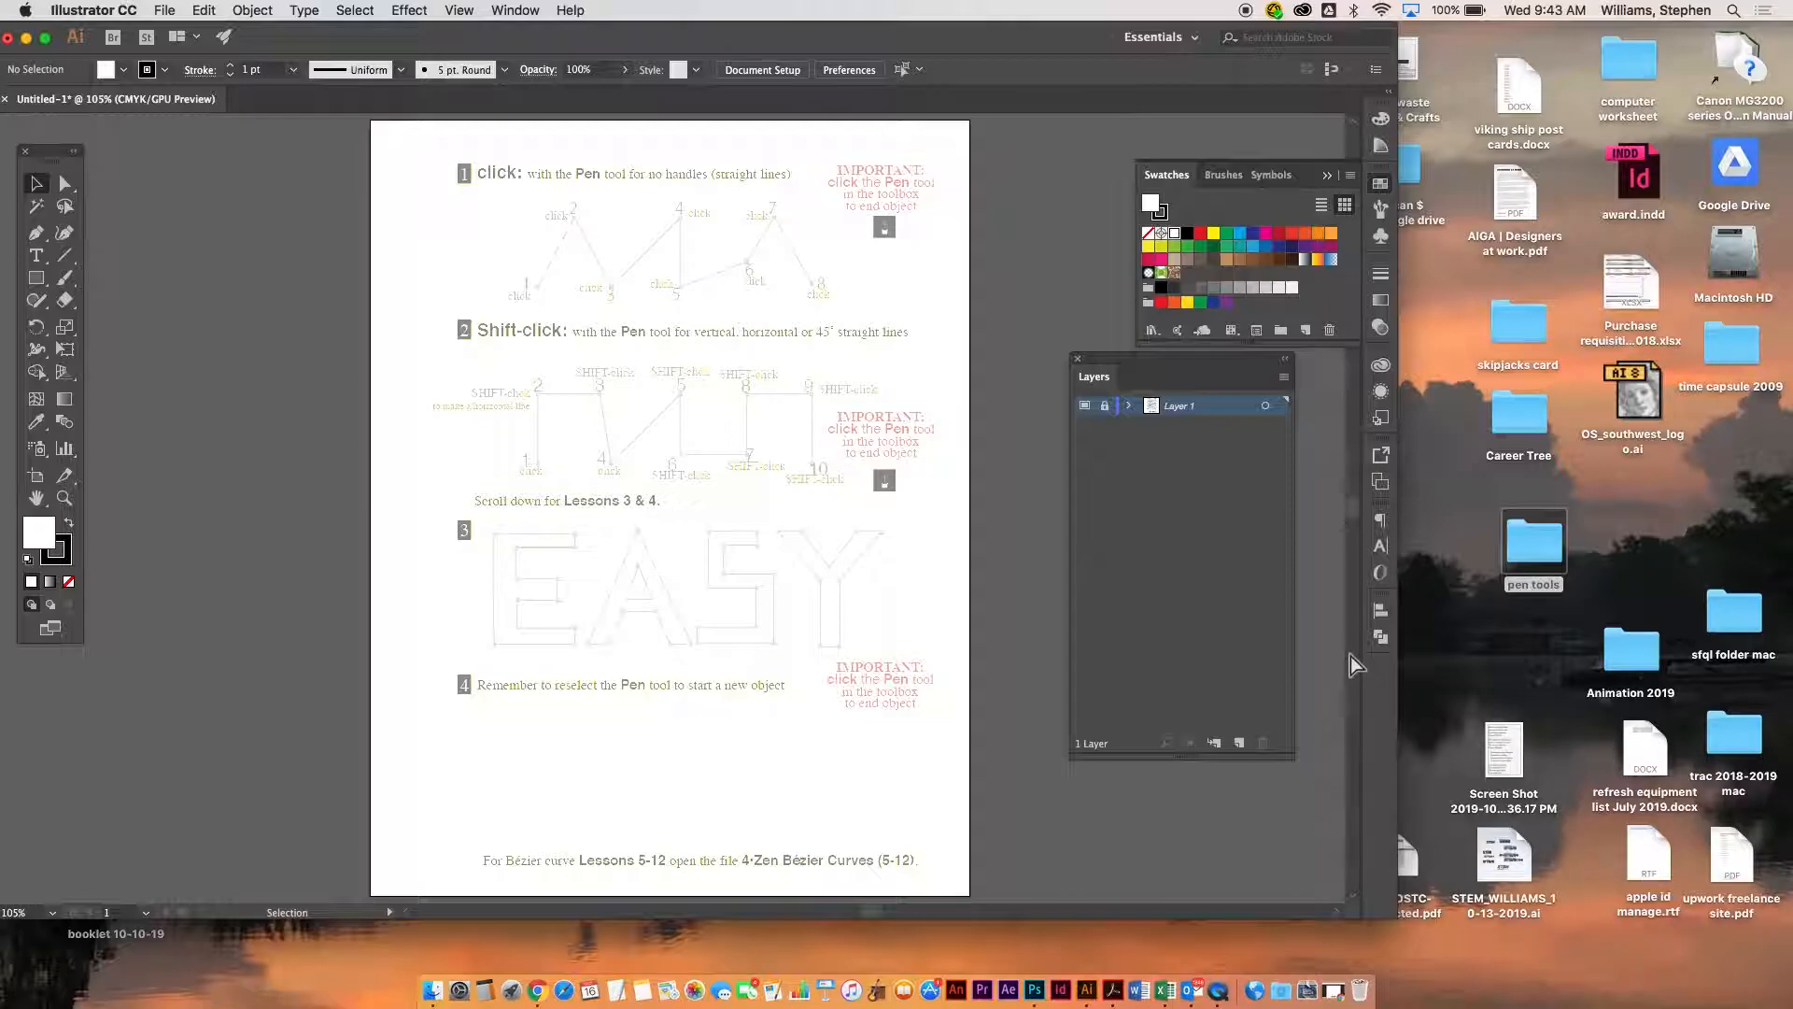
# Step: Check the print preview without printing, and add a new layer above the template layer
pyautogui.press('super+p')
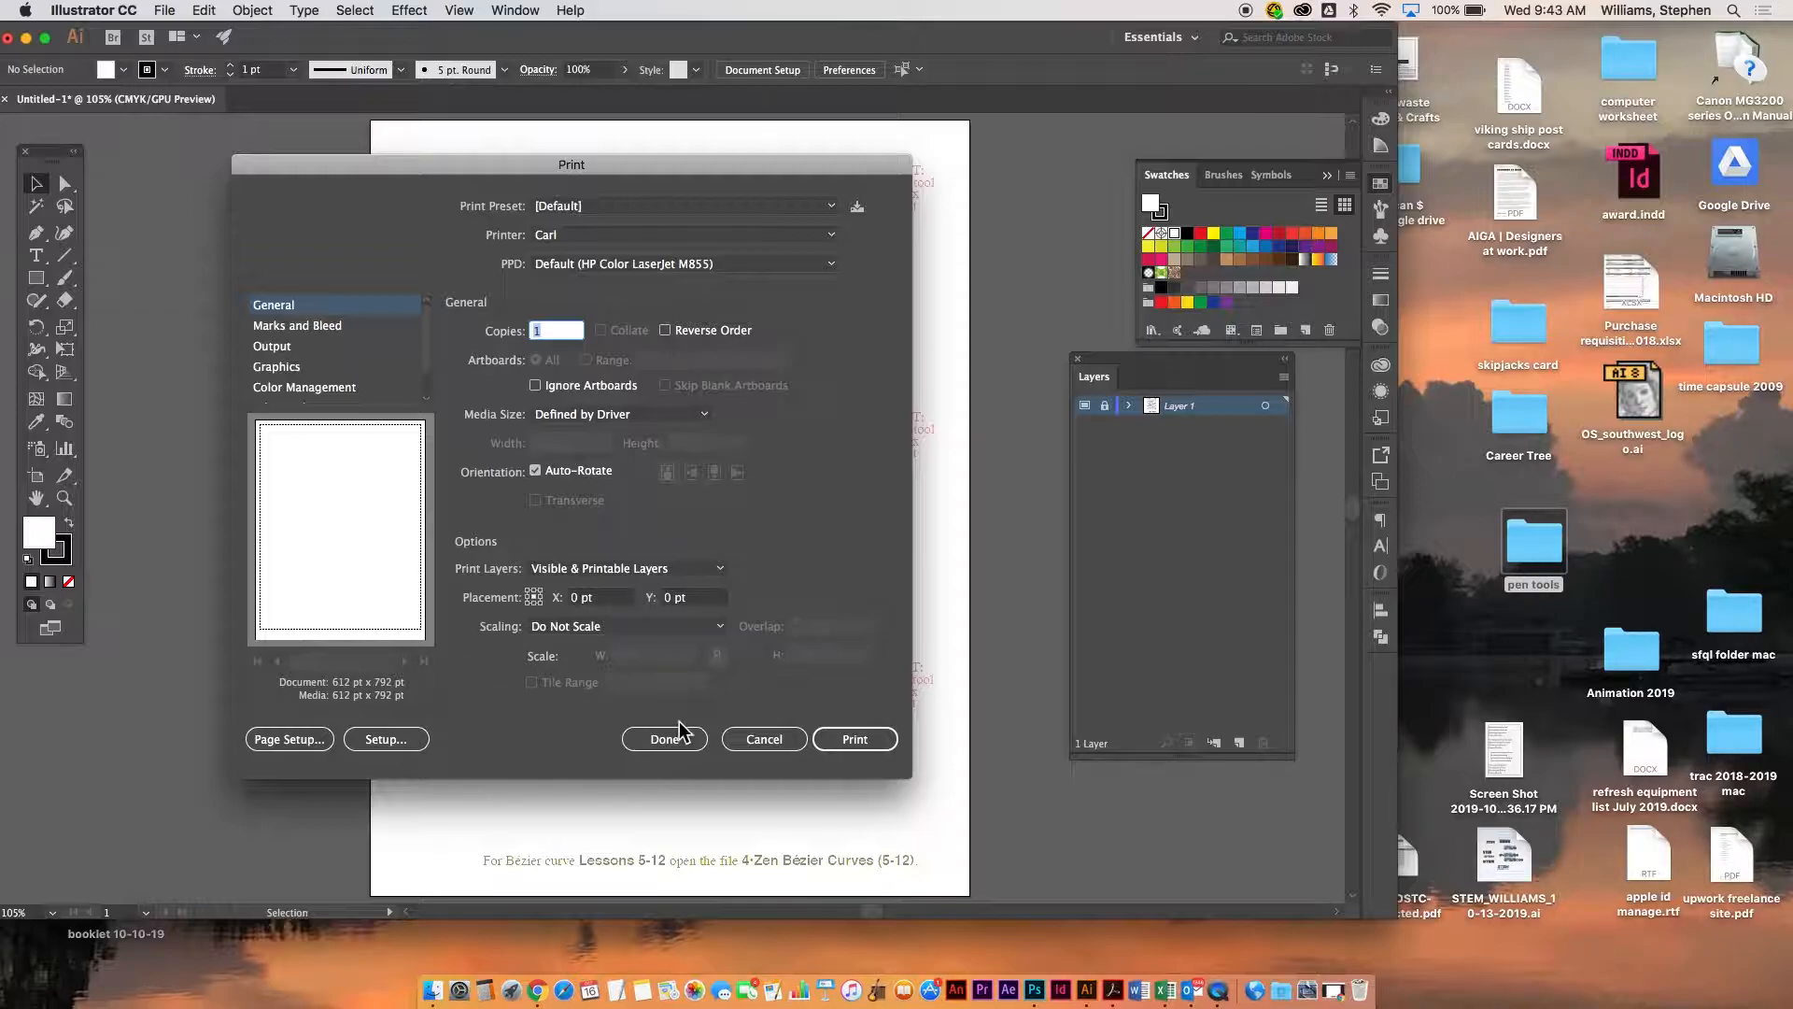
pyautogui.click(753, 740)
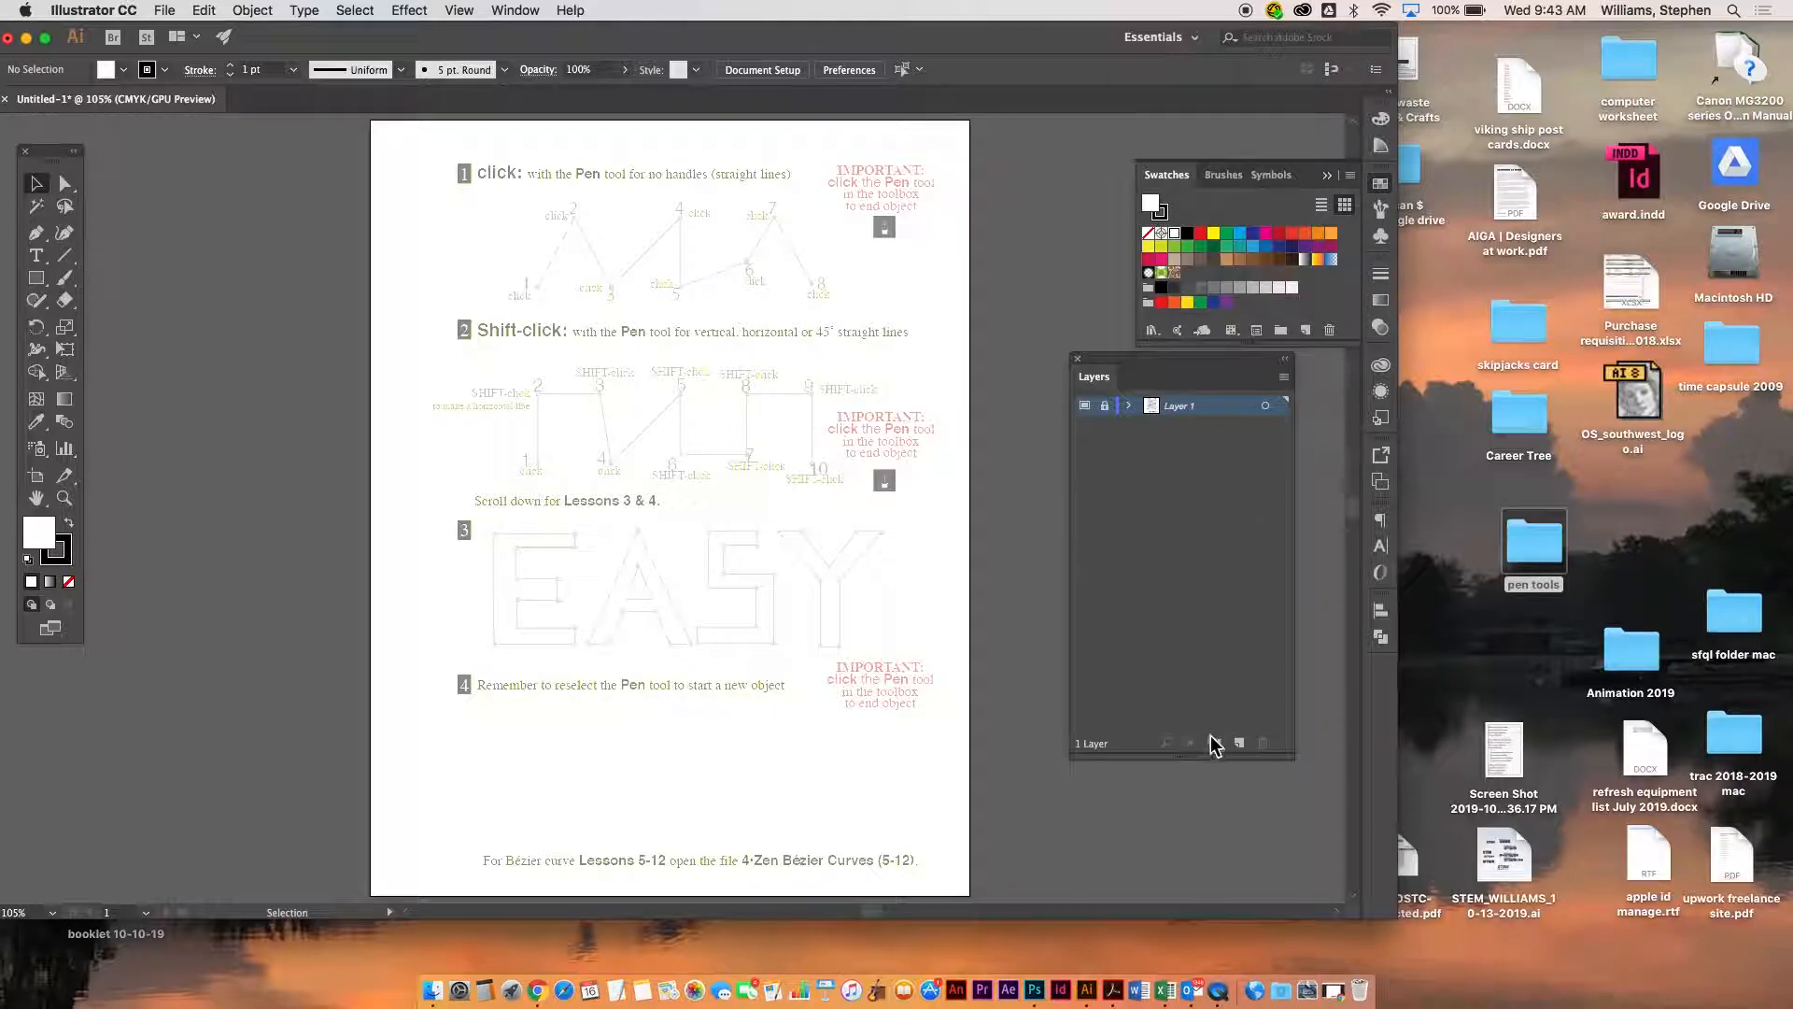
pyautogui.click(1239, 743)
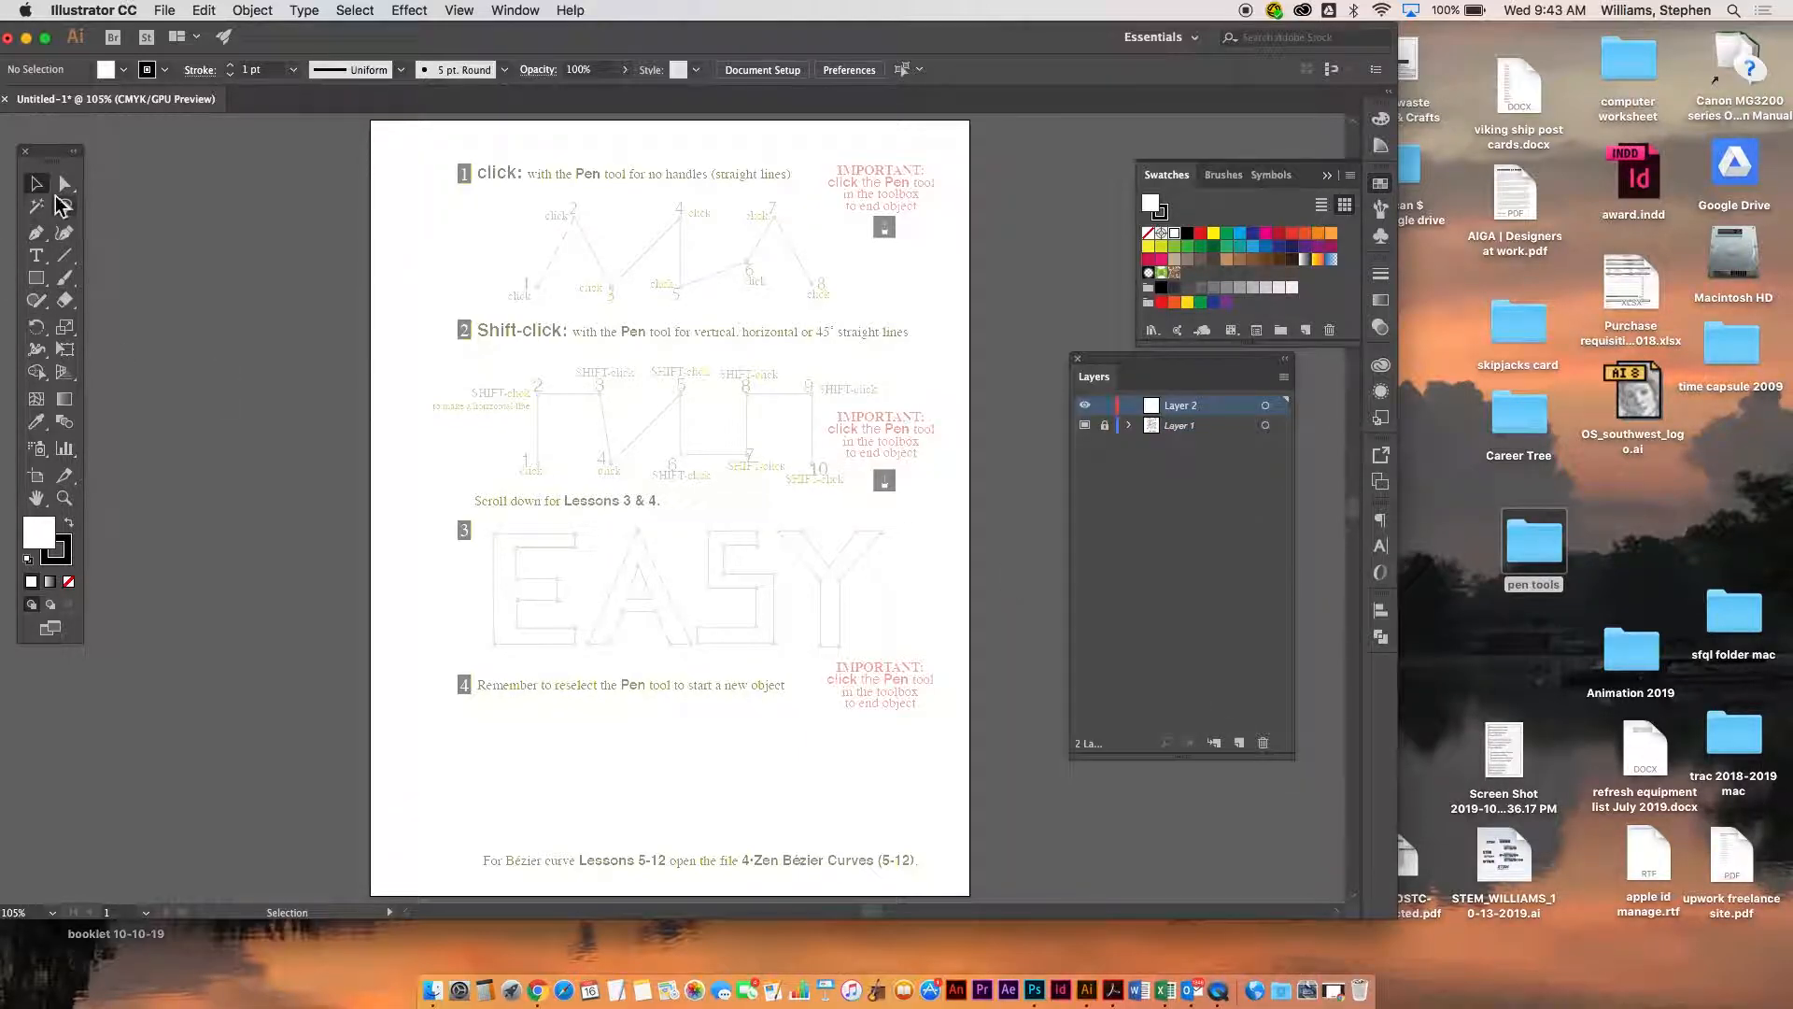
# Step: Trace the lesson 1 zigzag on the new layer with straight Pen tool segments through points 1 to 8
pyautogui.click(37, 233)
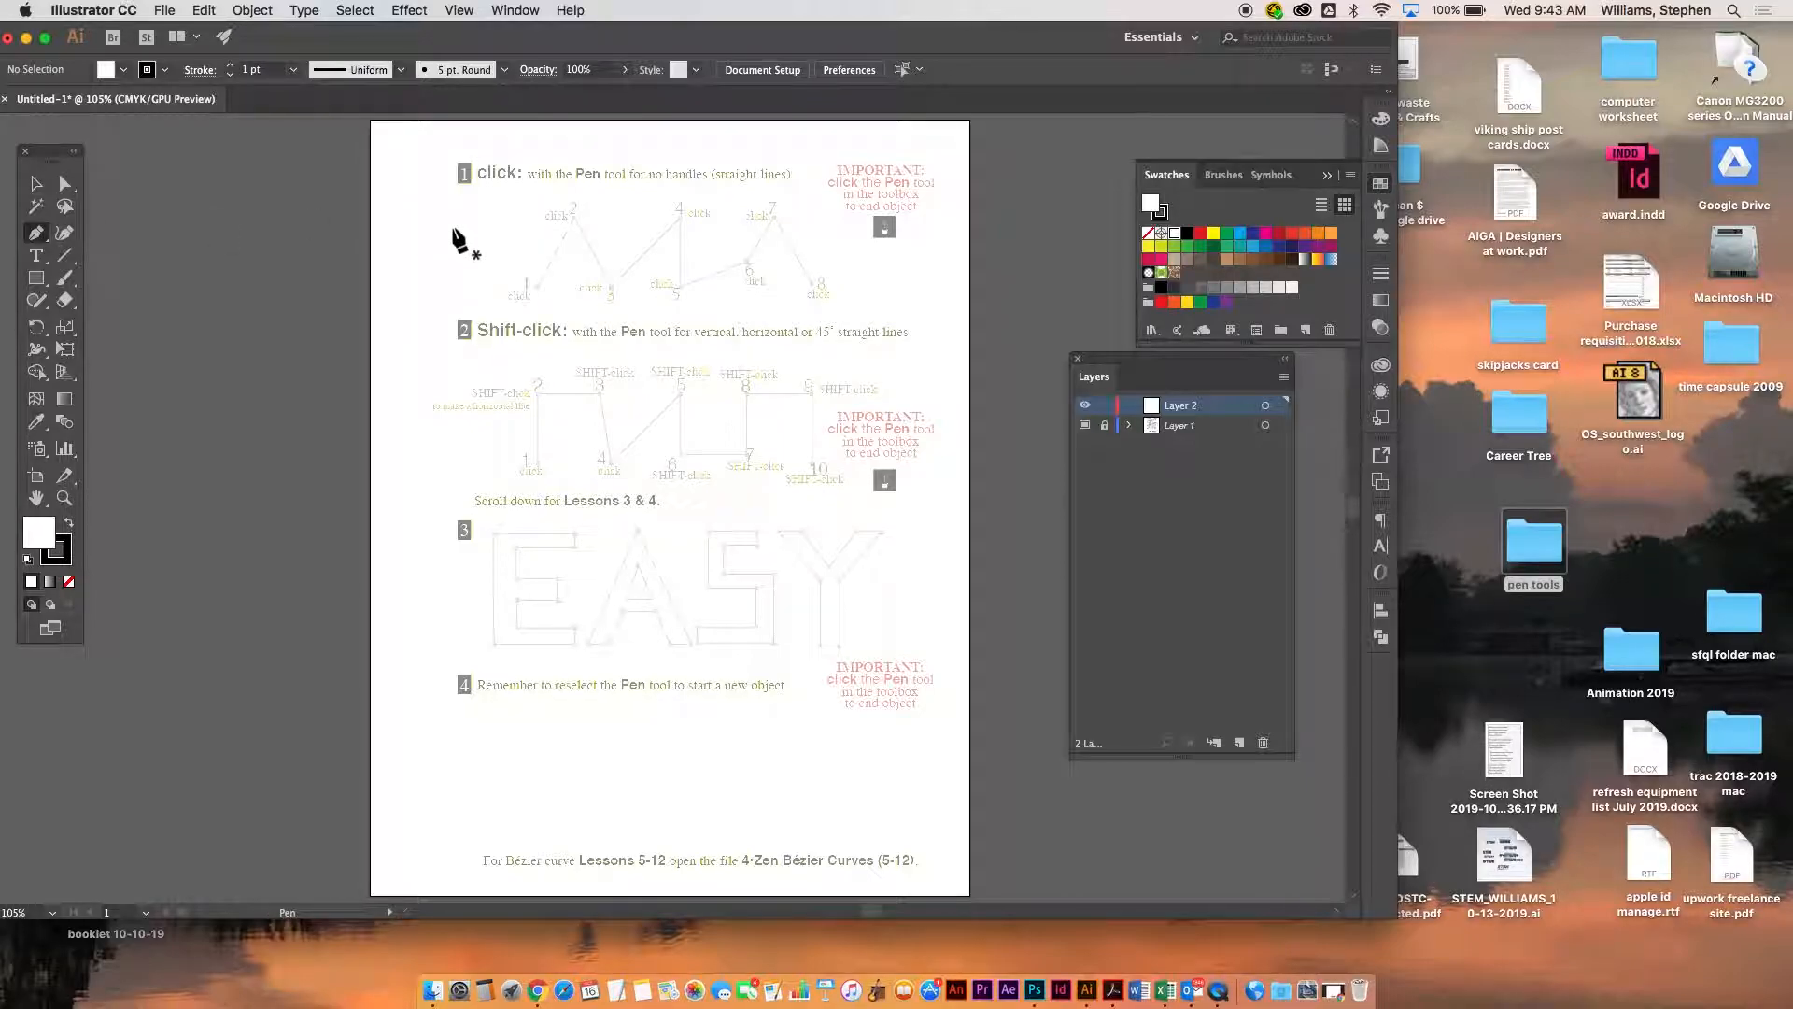
pyautogui.press('super+equal')
pyautogui.press('super+equal')
pyautogui.moveTo(473, 272); pyautogui.dragTo(458, 628)
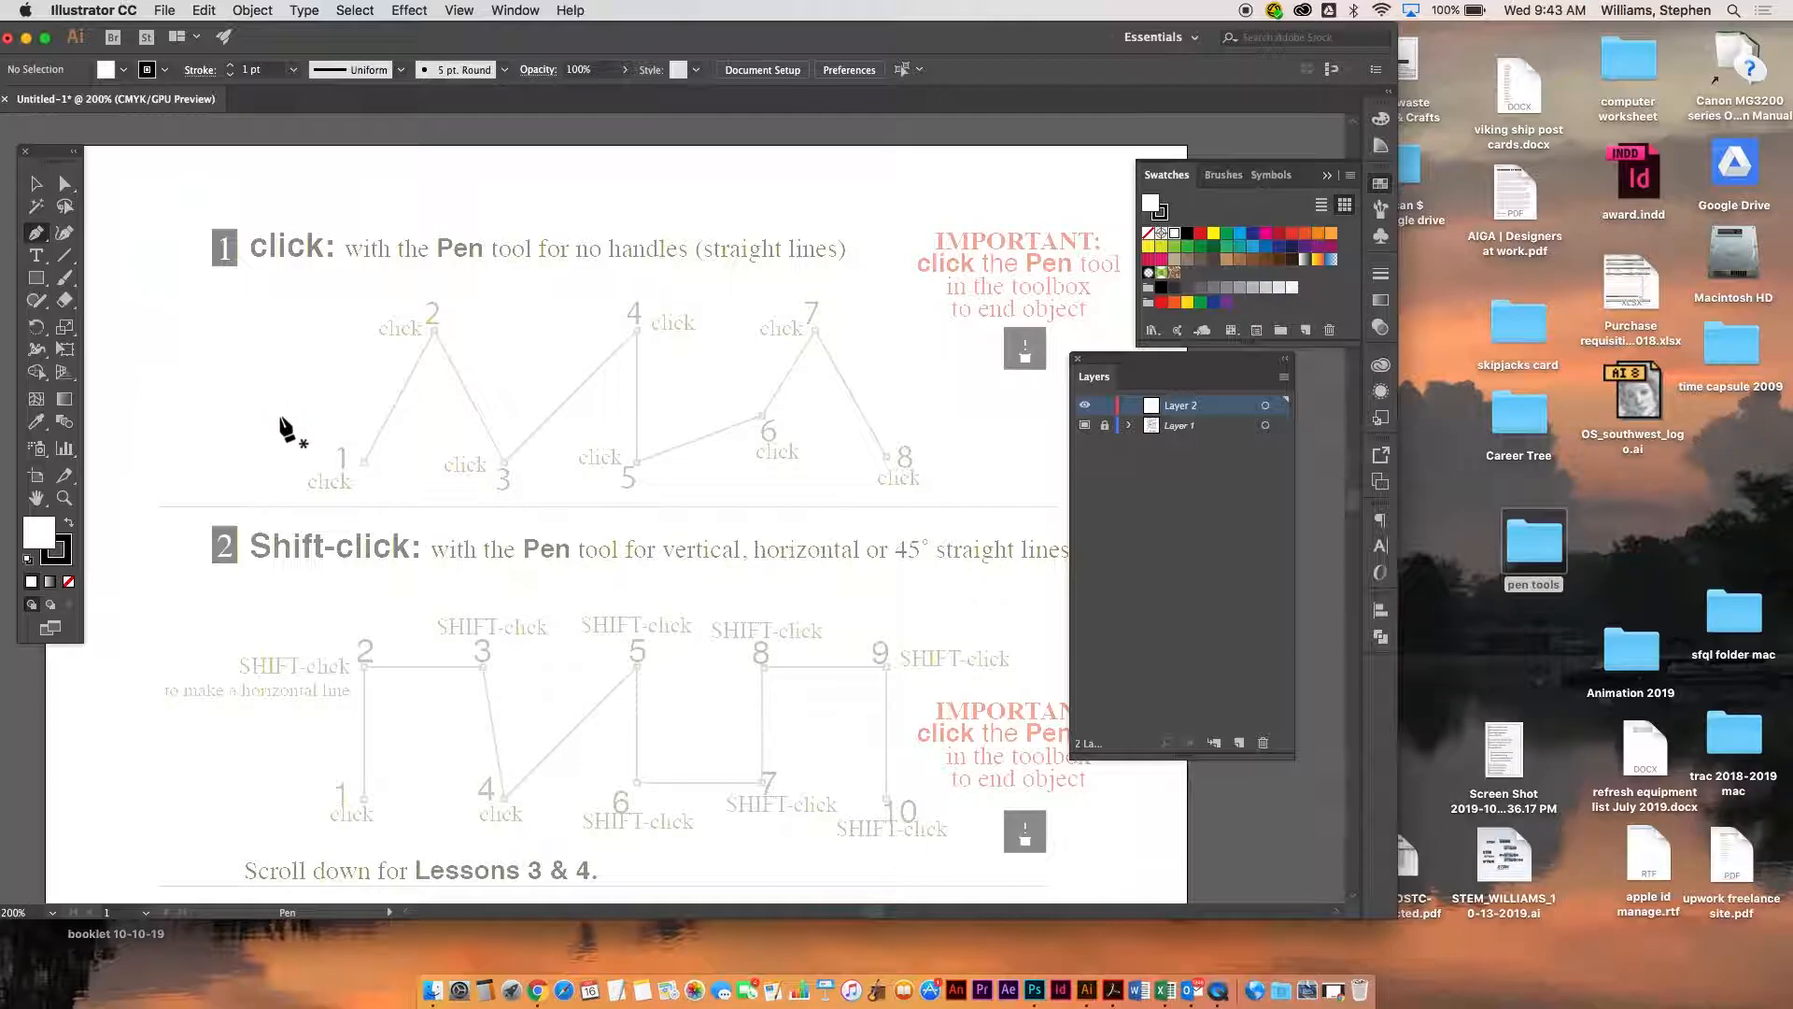
pyautogui.click(361, 461)
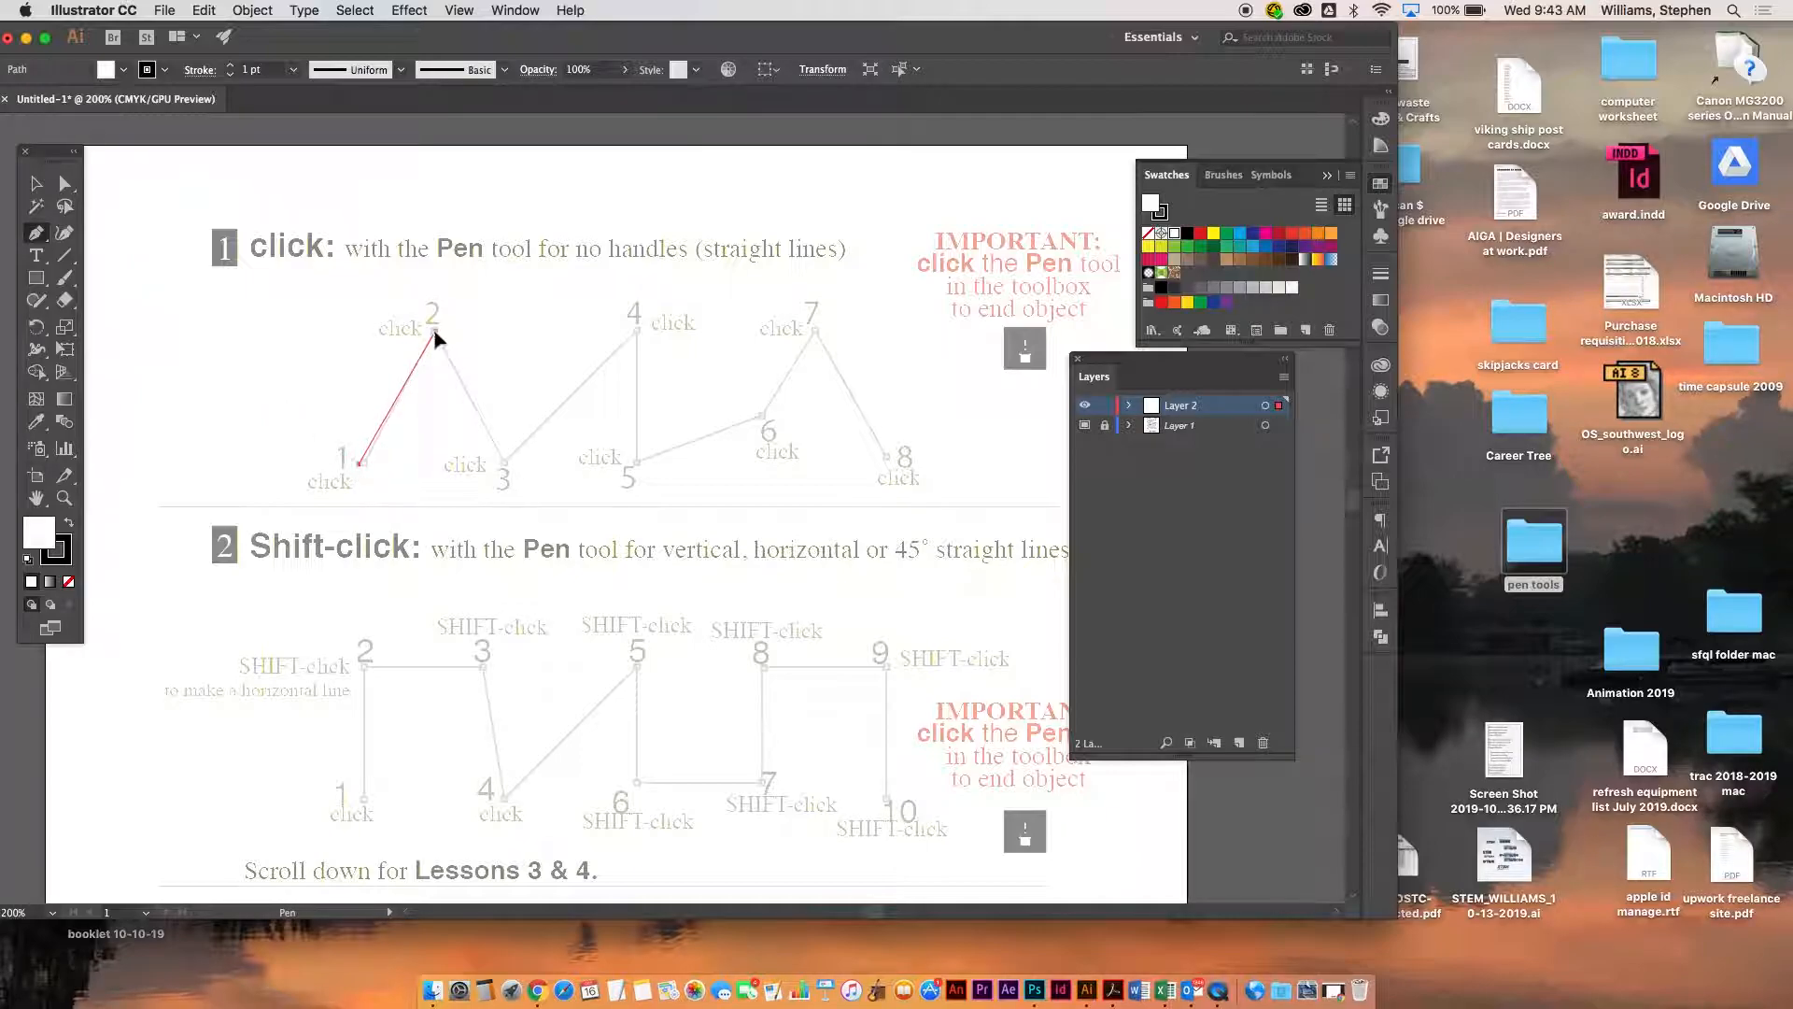
pyautogui.click(435, 330)
pyautogui.click(505, 464)
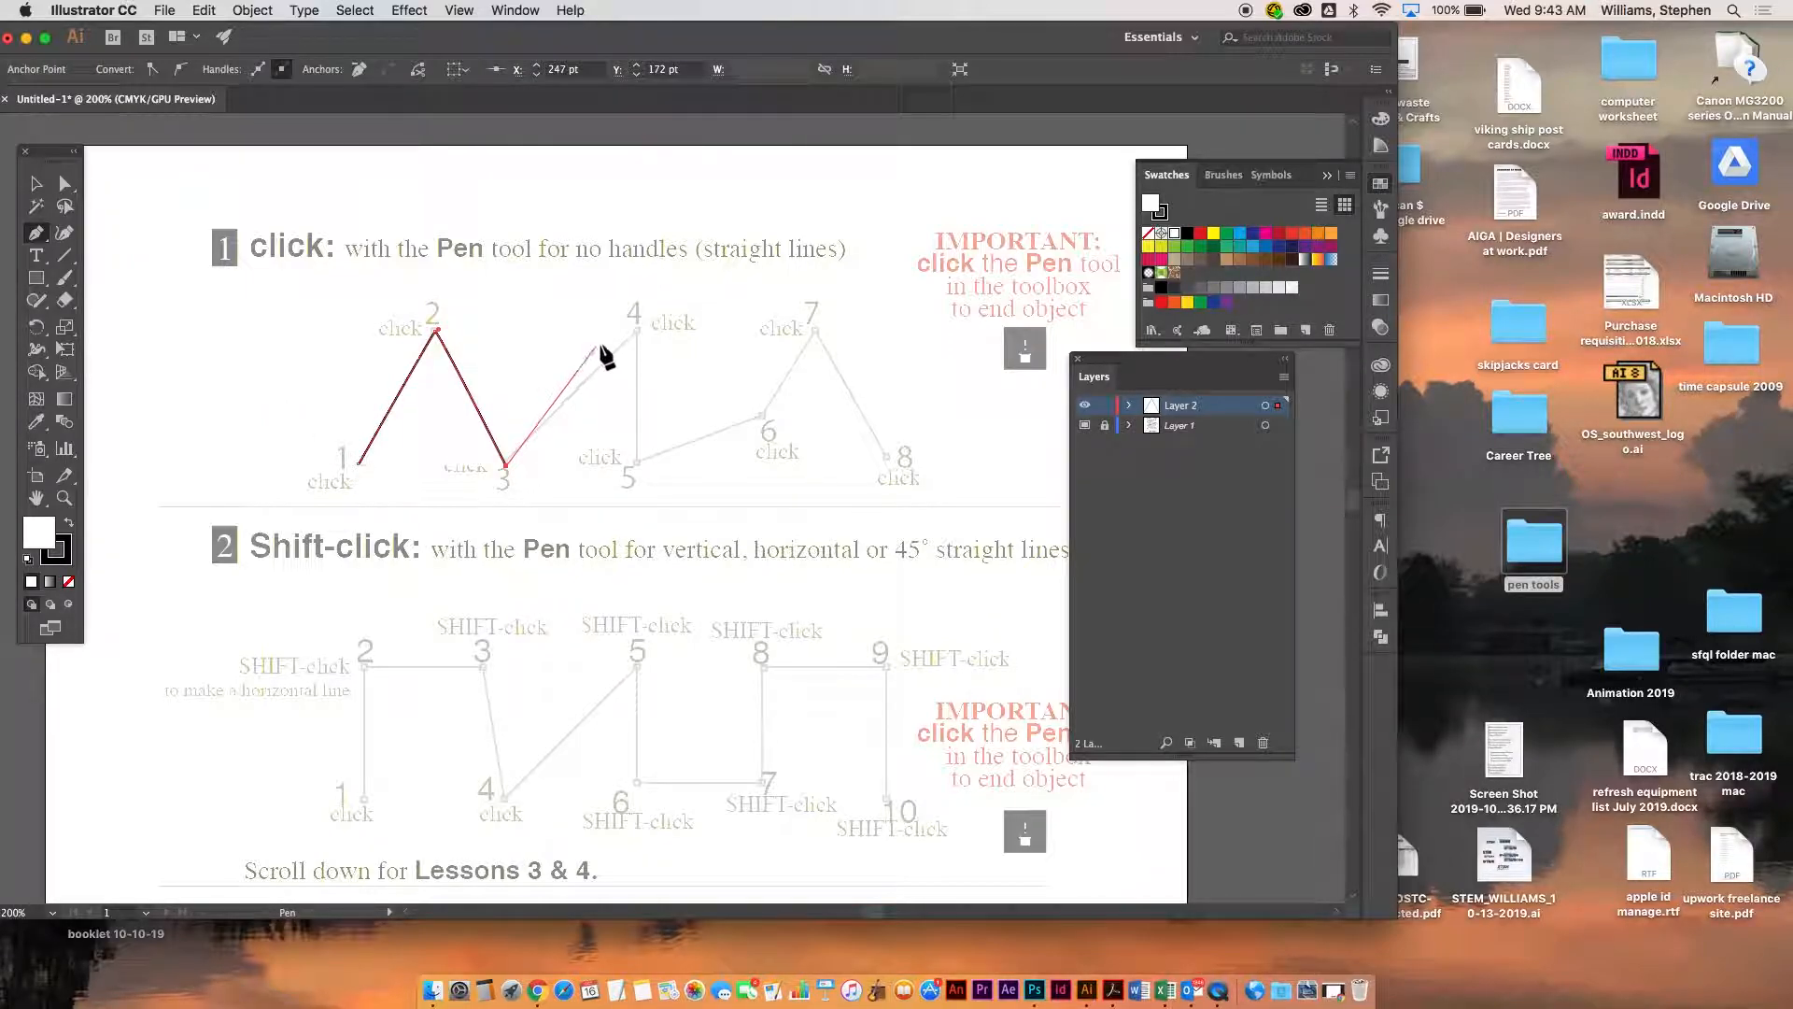
pyautogui.click(636, 329)
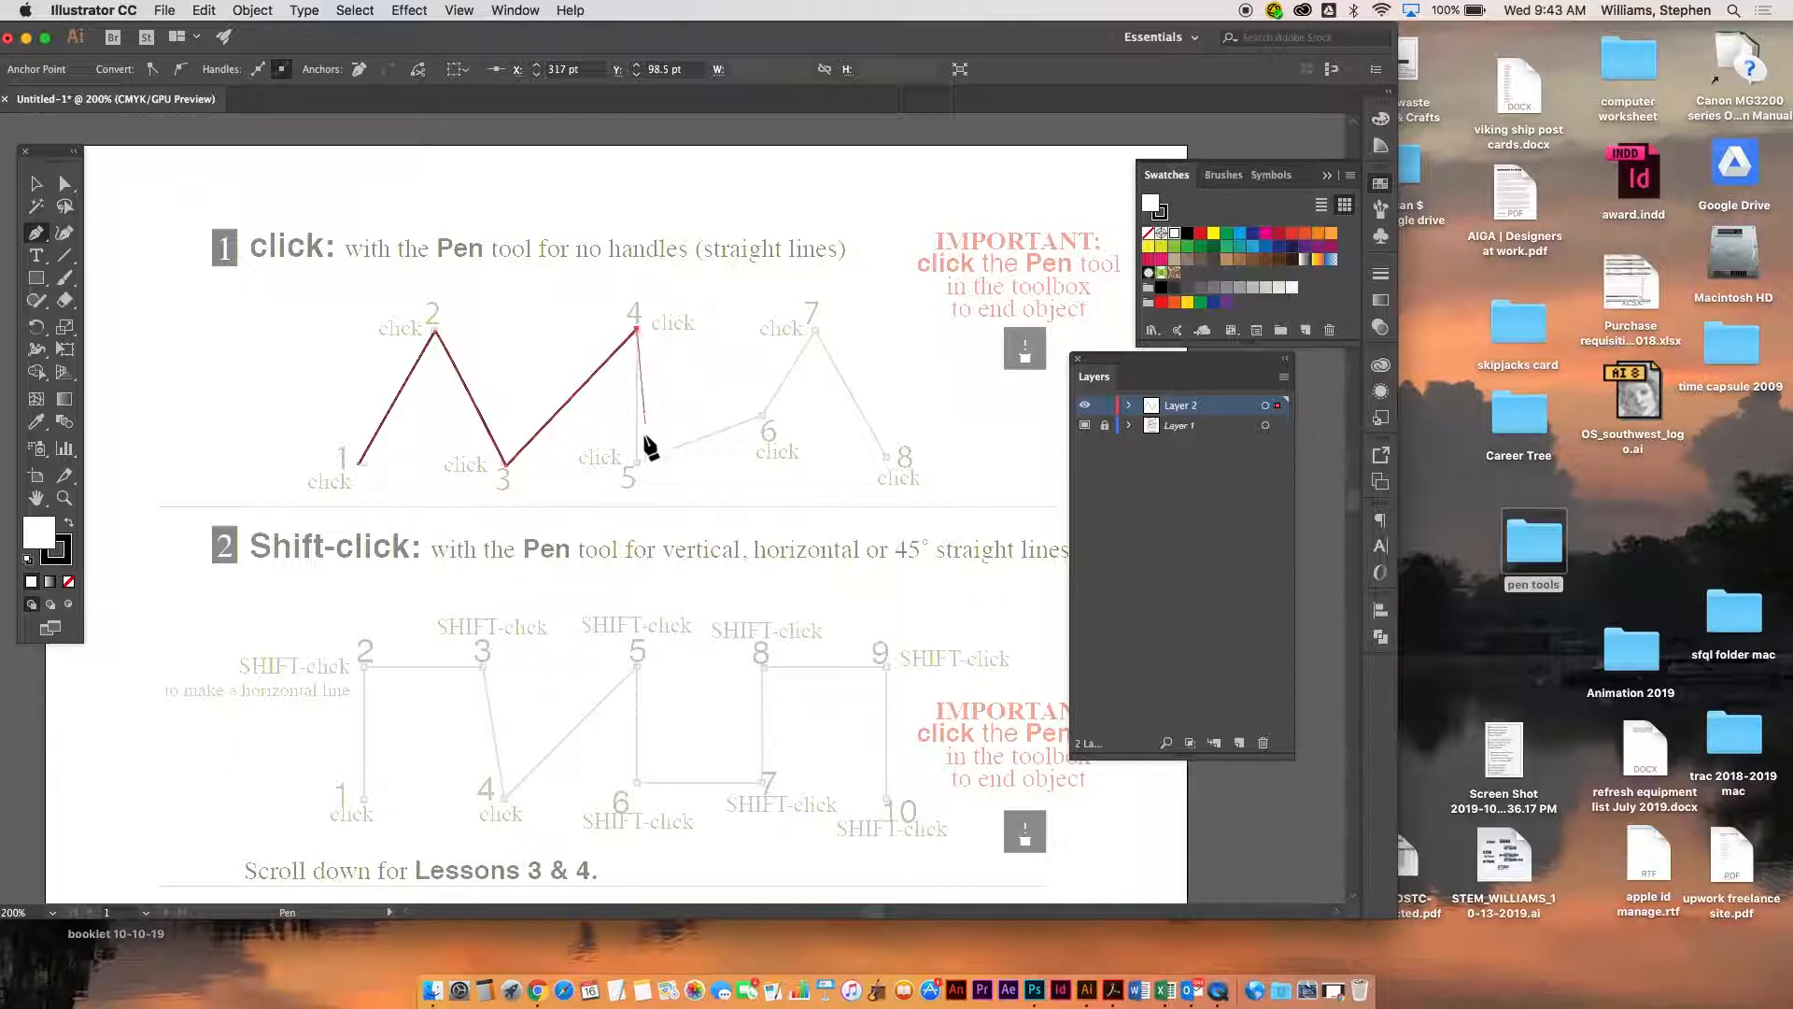
pyautogui.click(636, 466)
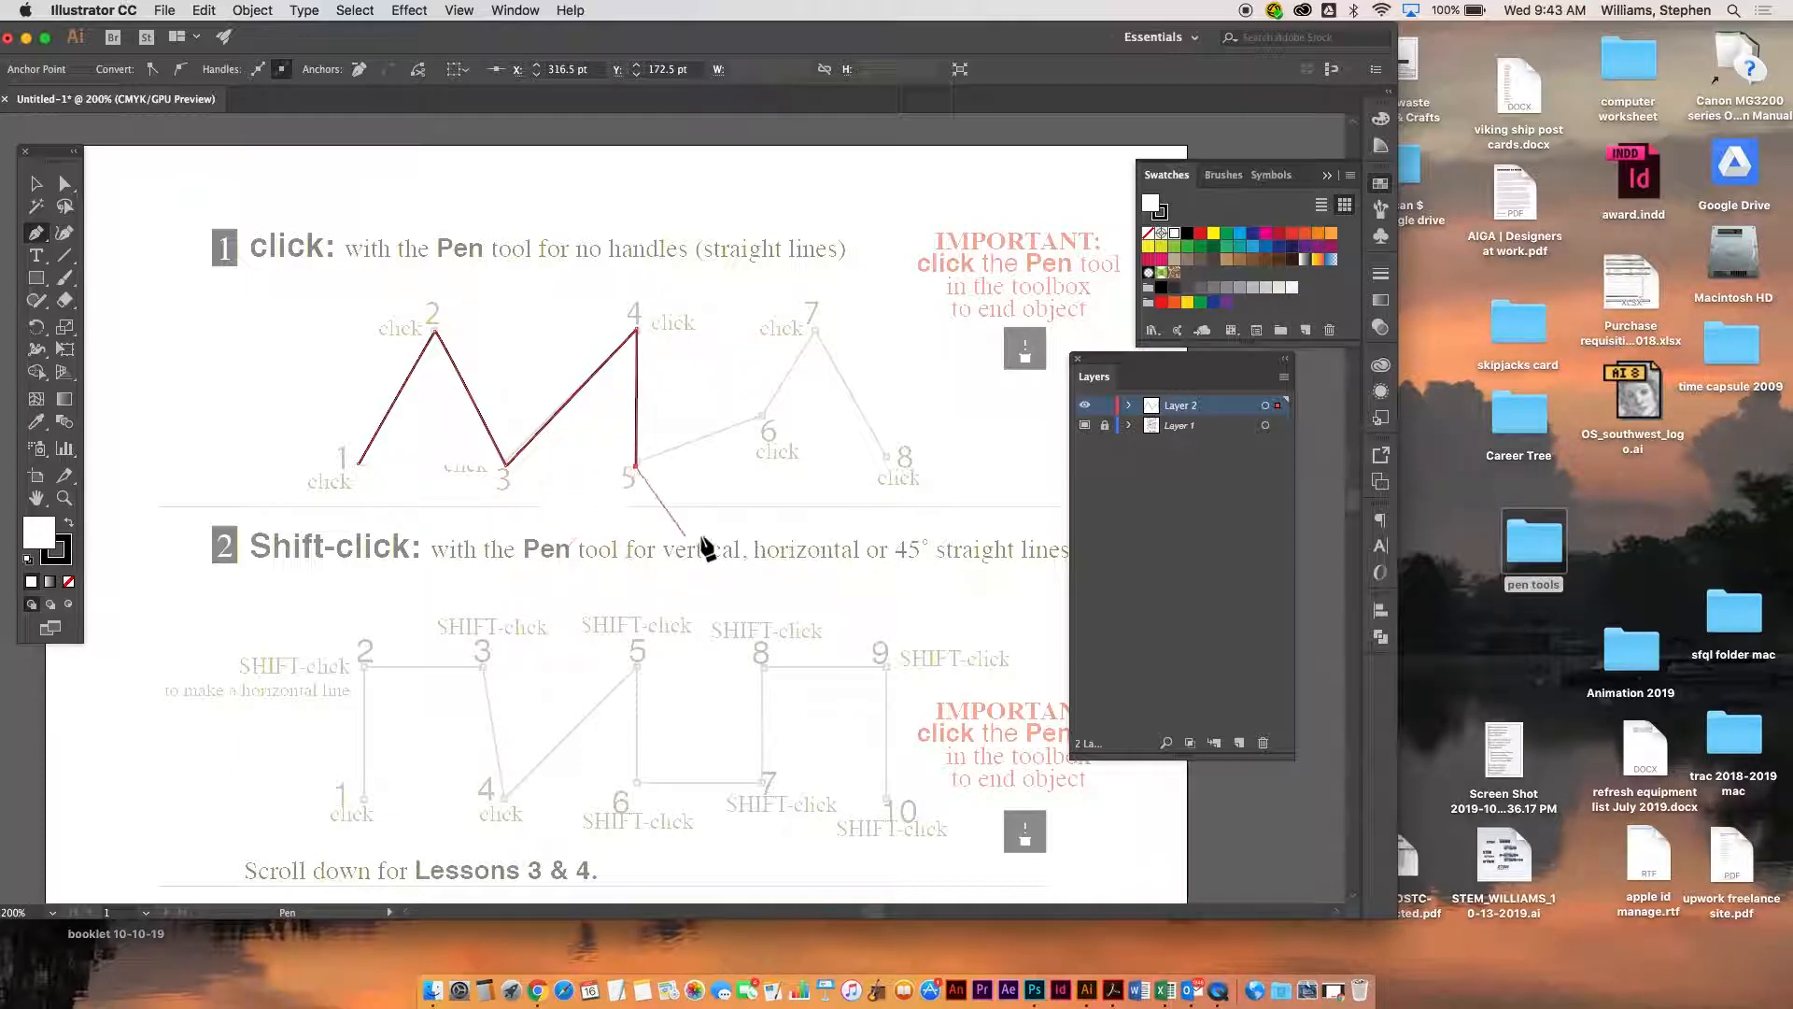
pyautogui.click(762, 416)
pyautogui.click(815, 331)
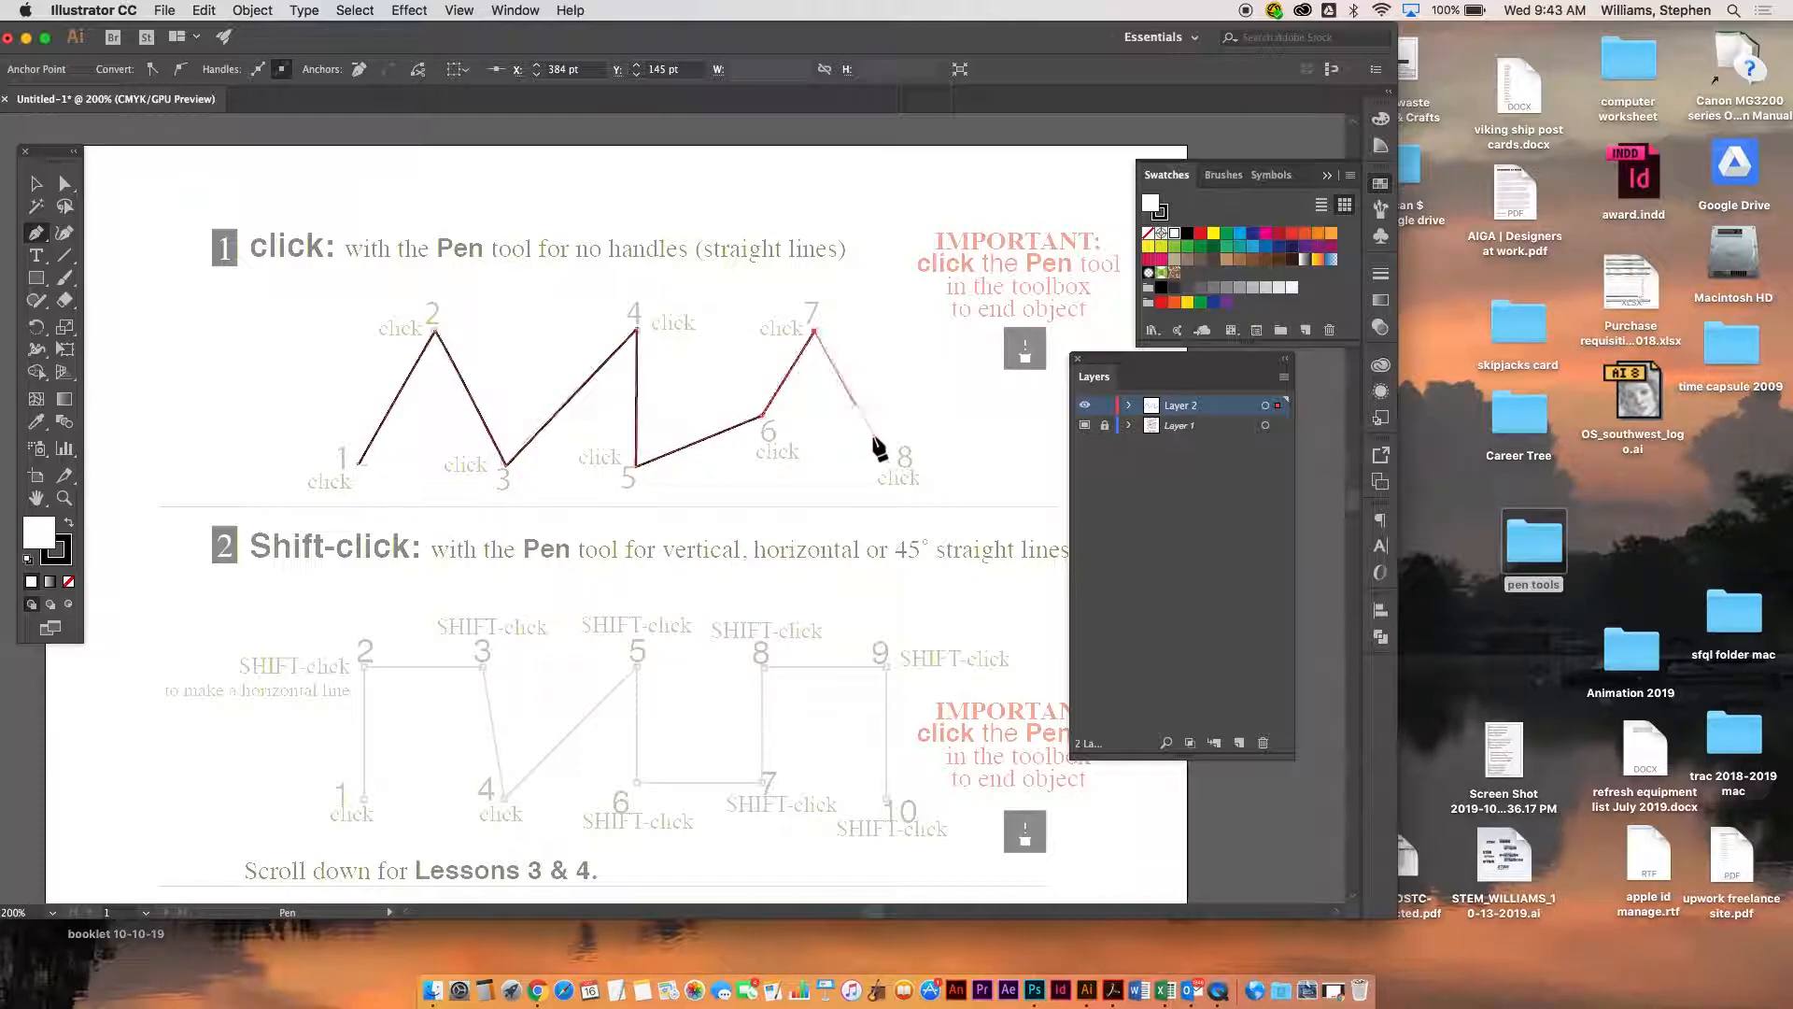
pyautogui.click(886, 460)
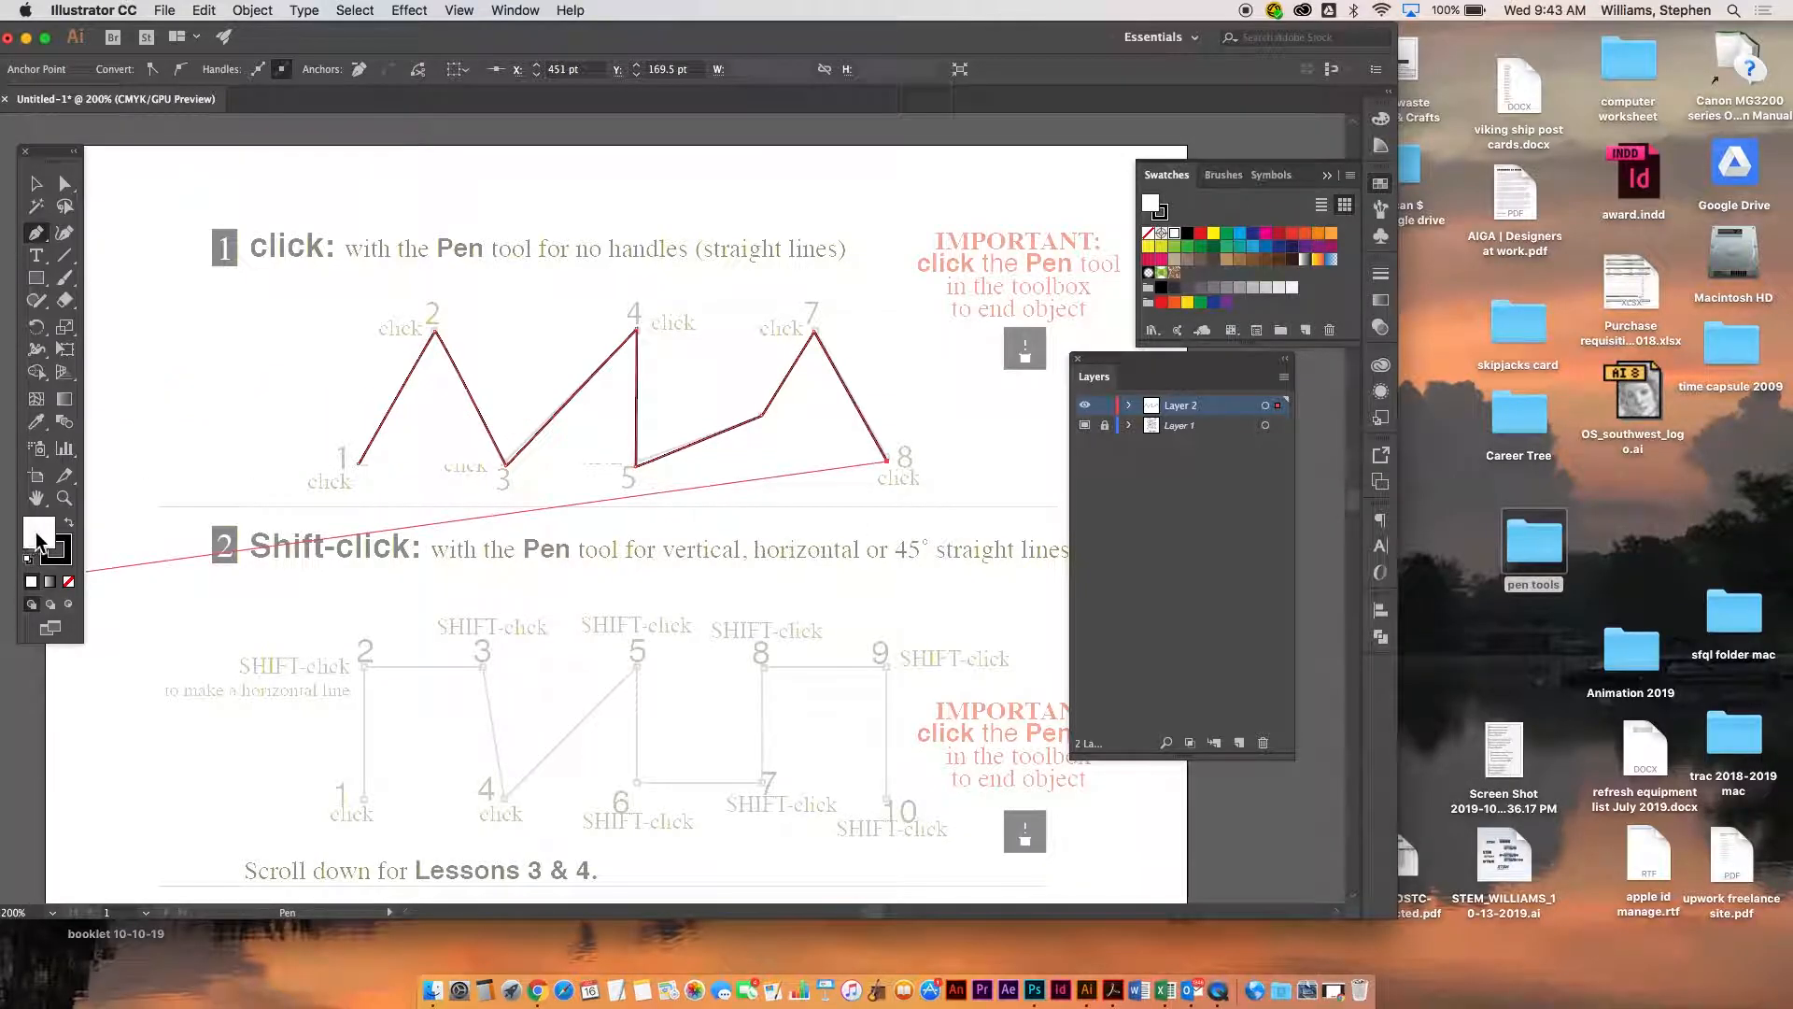
# Step: Give the traced zigzag path no fill and a black stroke
pyautogui.click(58, 560)
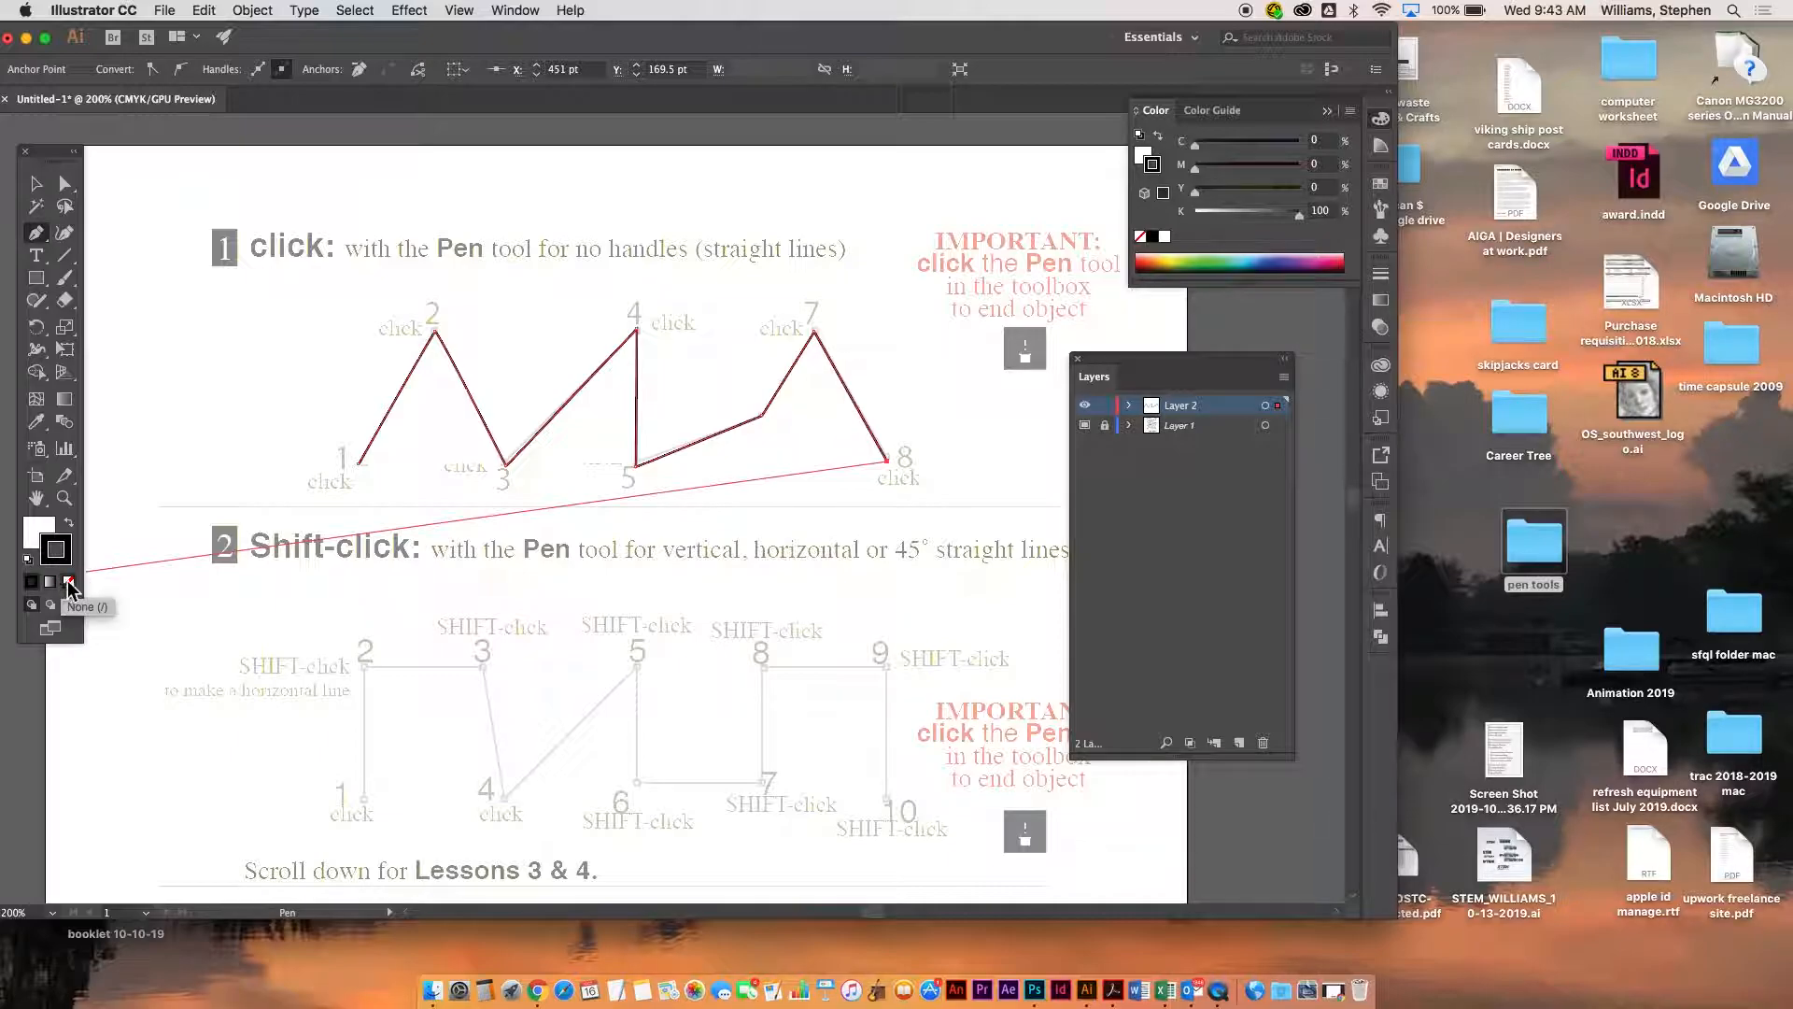
pyautogui.click(67, 580)
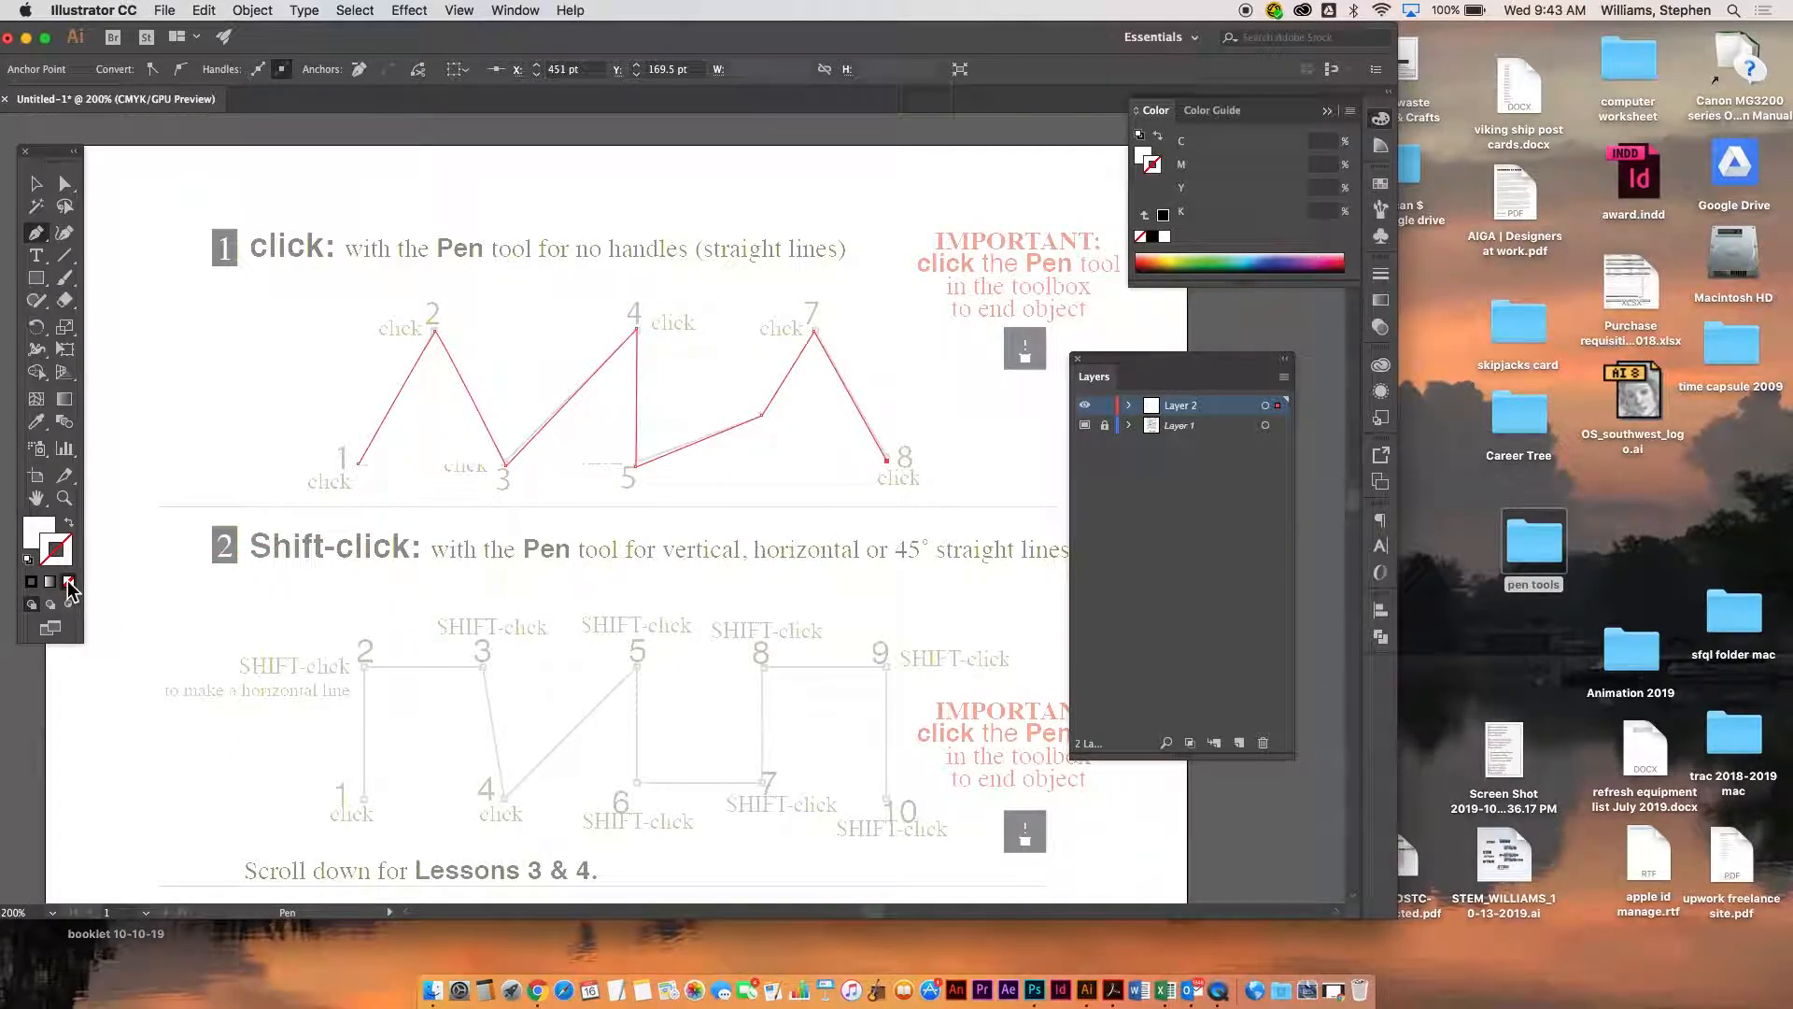
pyautogui.click(68, 526)
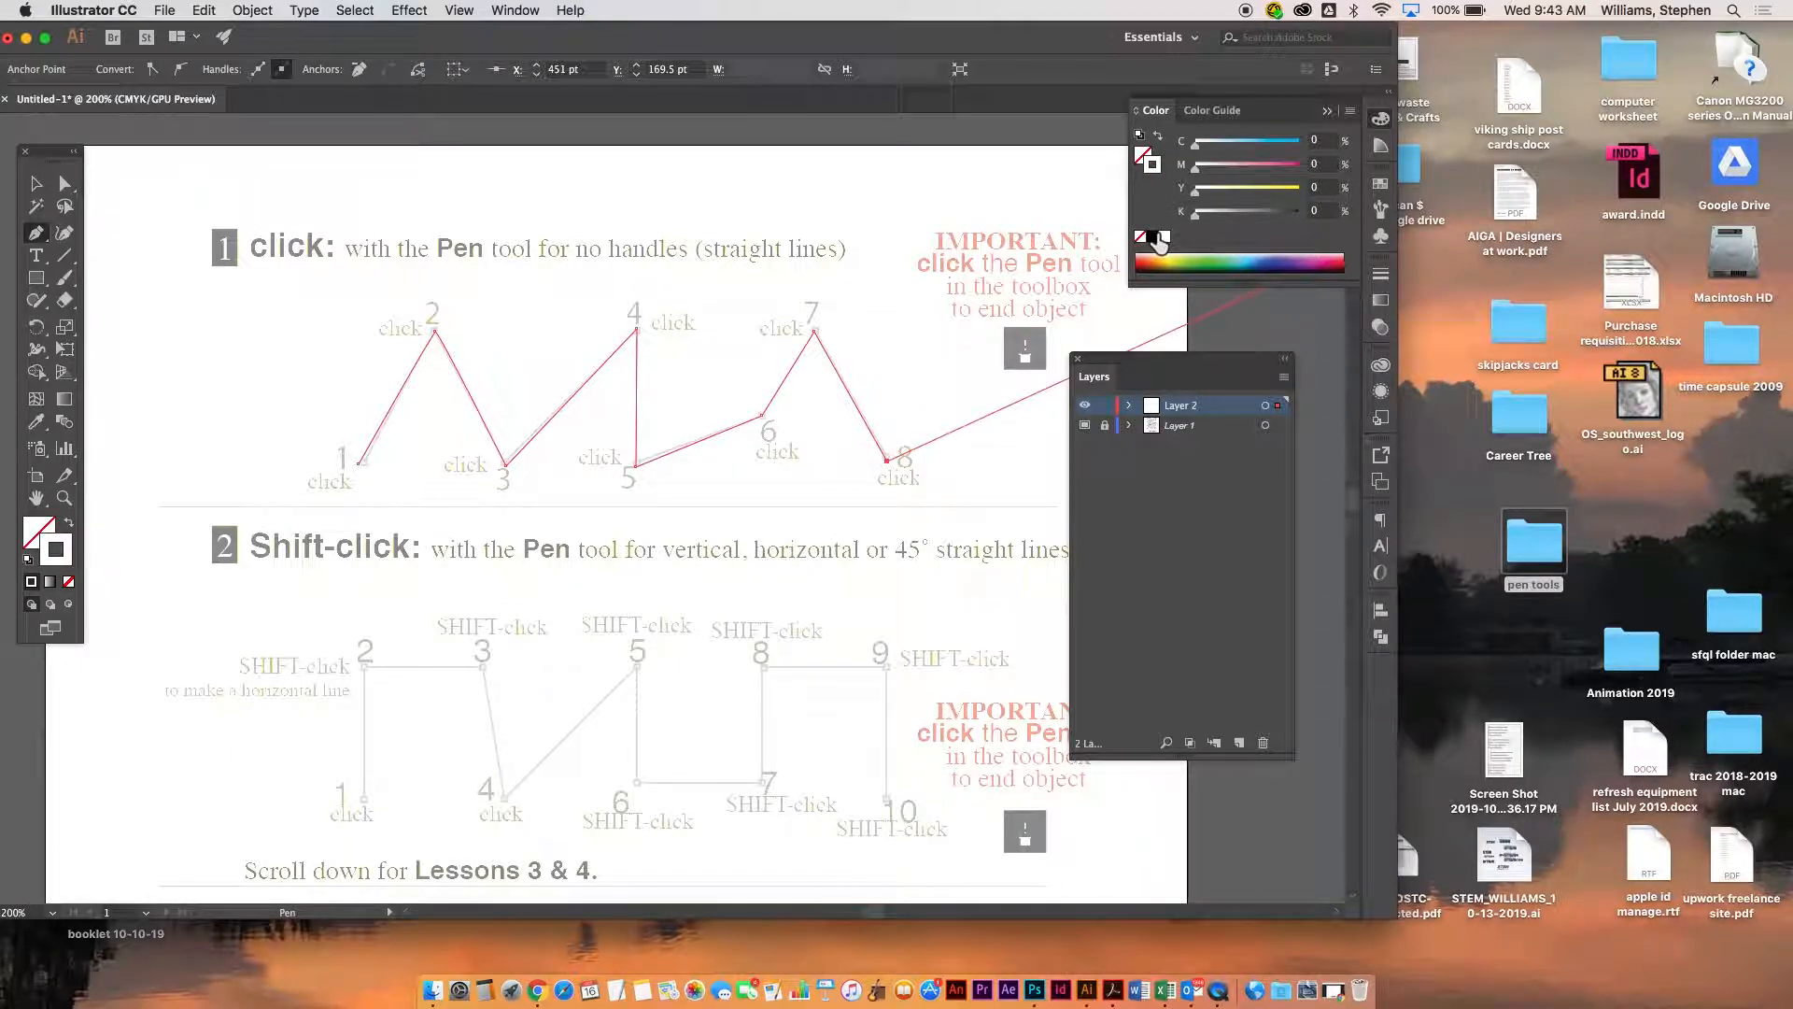
pyautogui.click(1155, 237)
pyautogui.click(40, 532)
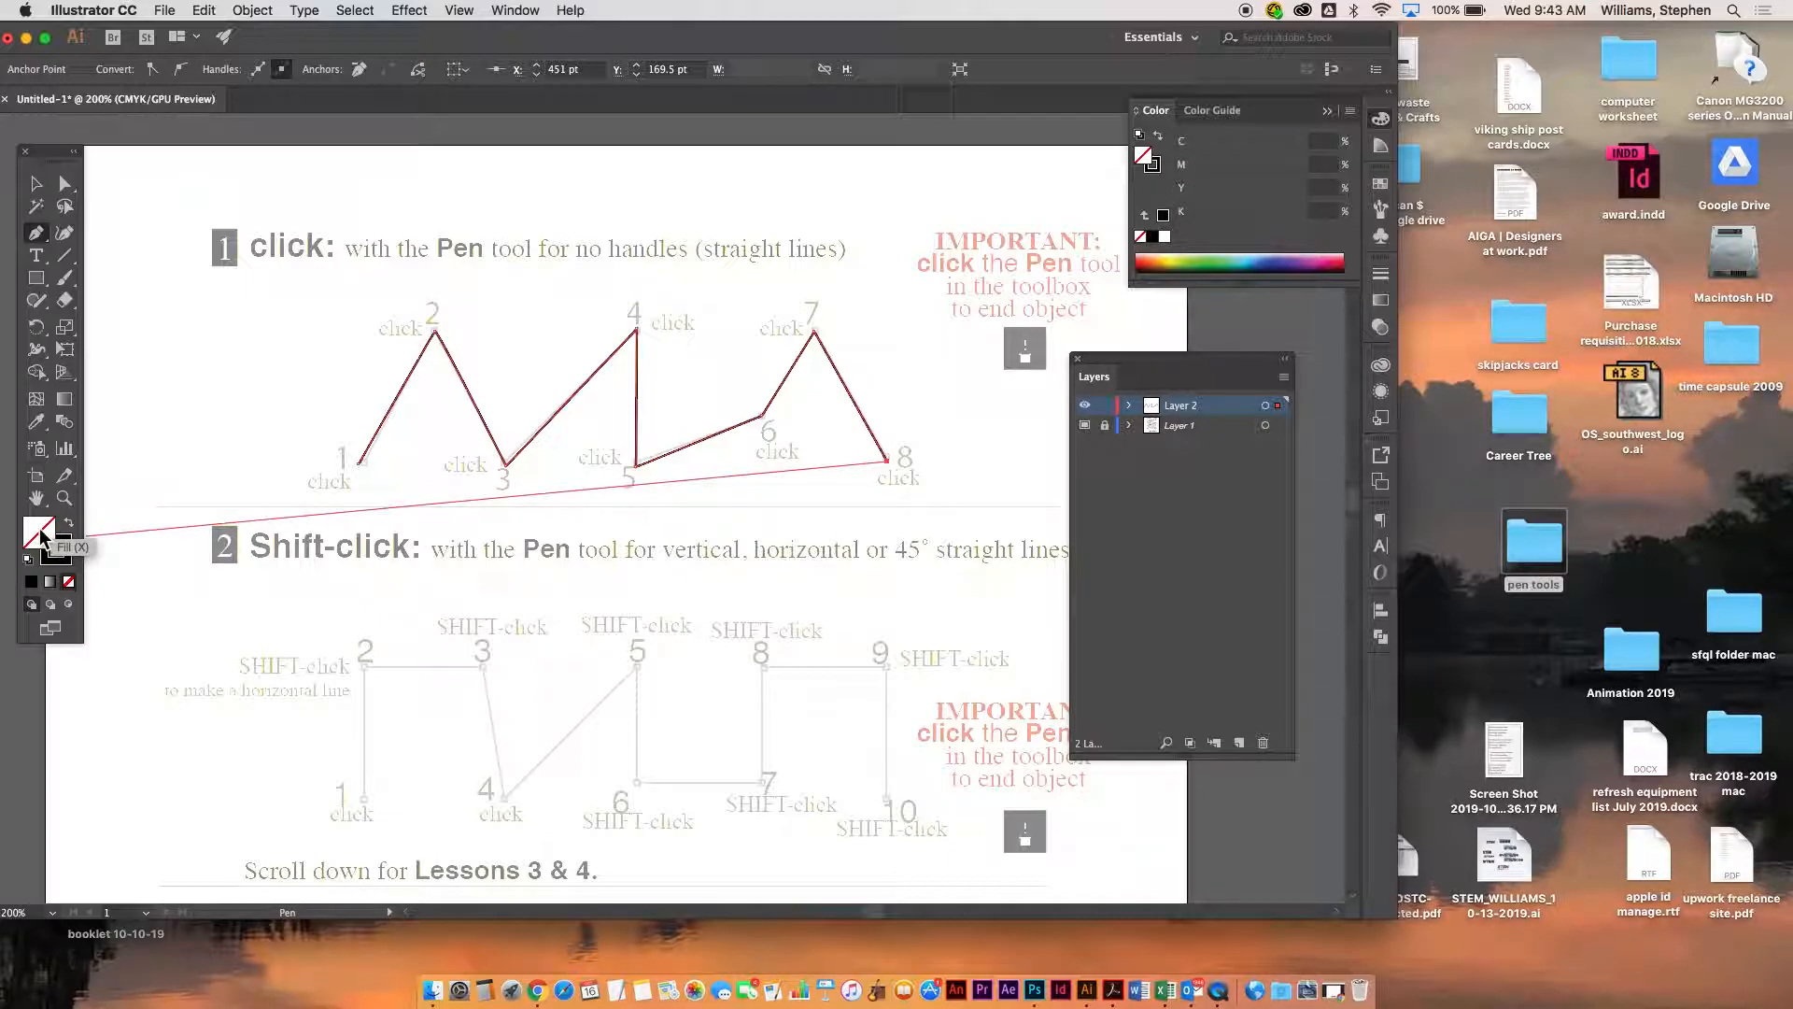
# Step: End the open zigzag path at point 8 and deselect it
pyautogui.press('super')
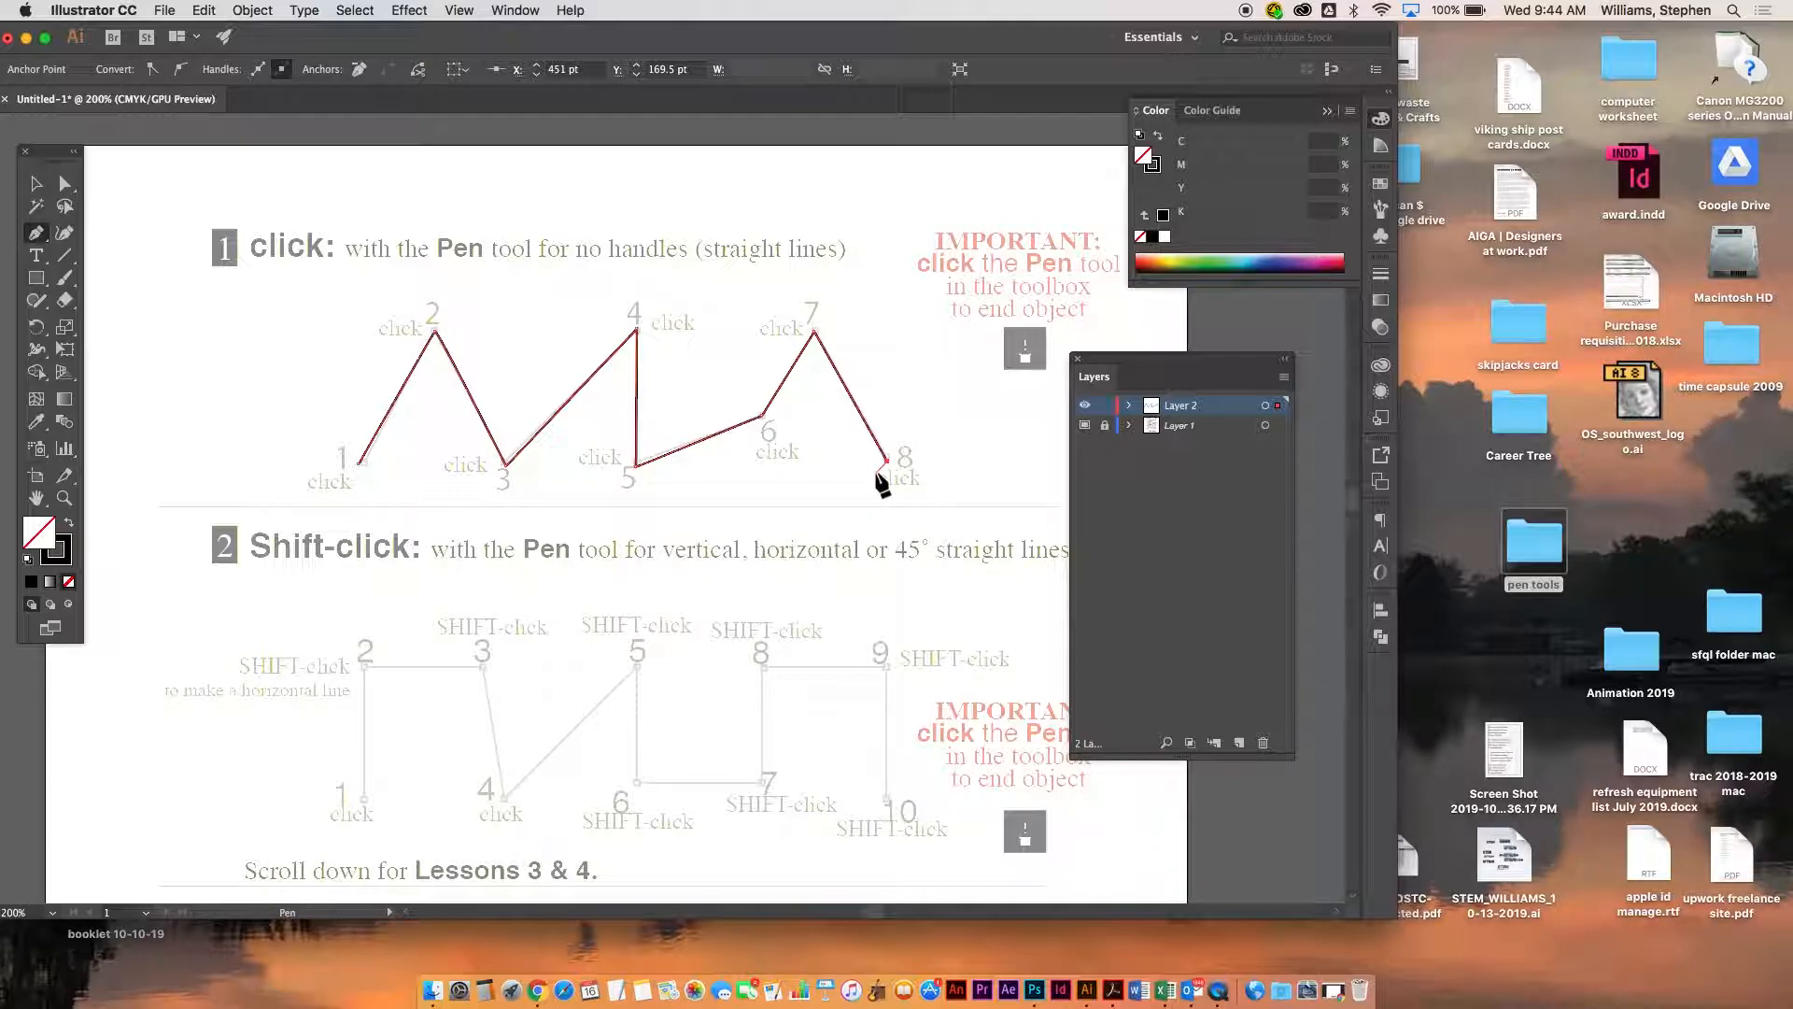
pyautogui.press('super')
pyautogui.press('super')
pyautogui.keyDown('super'); pyautogui.click(957, 483); pyautogui.keyUp('super')
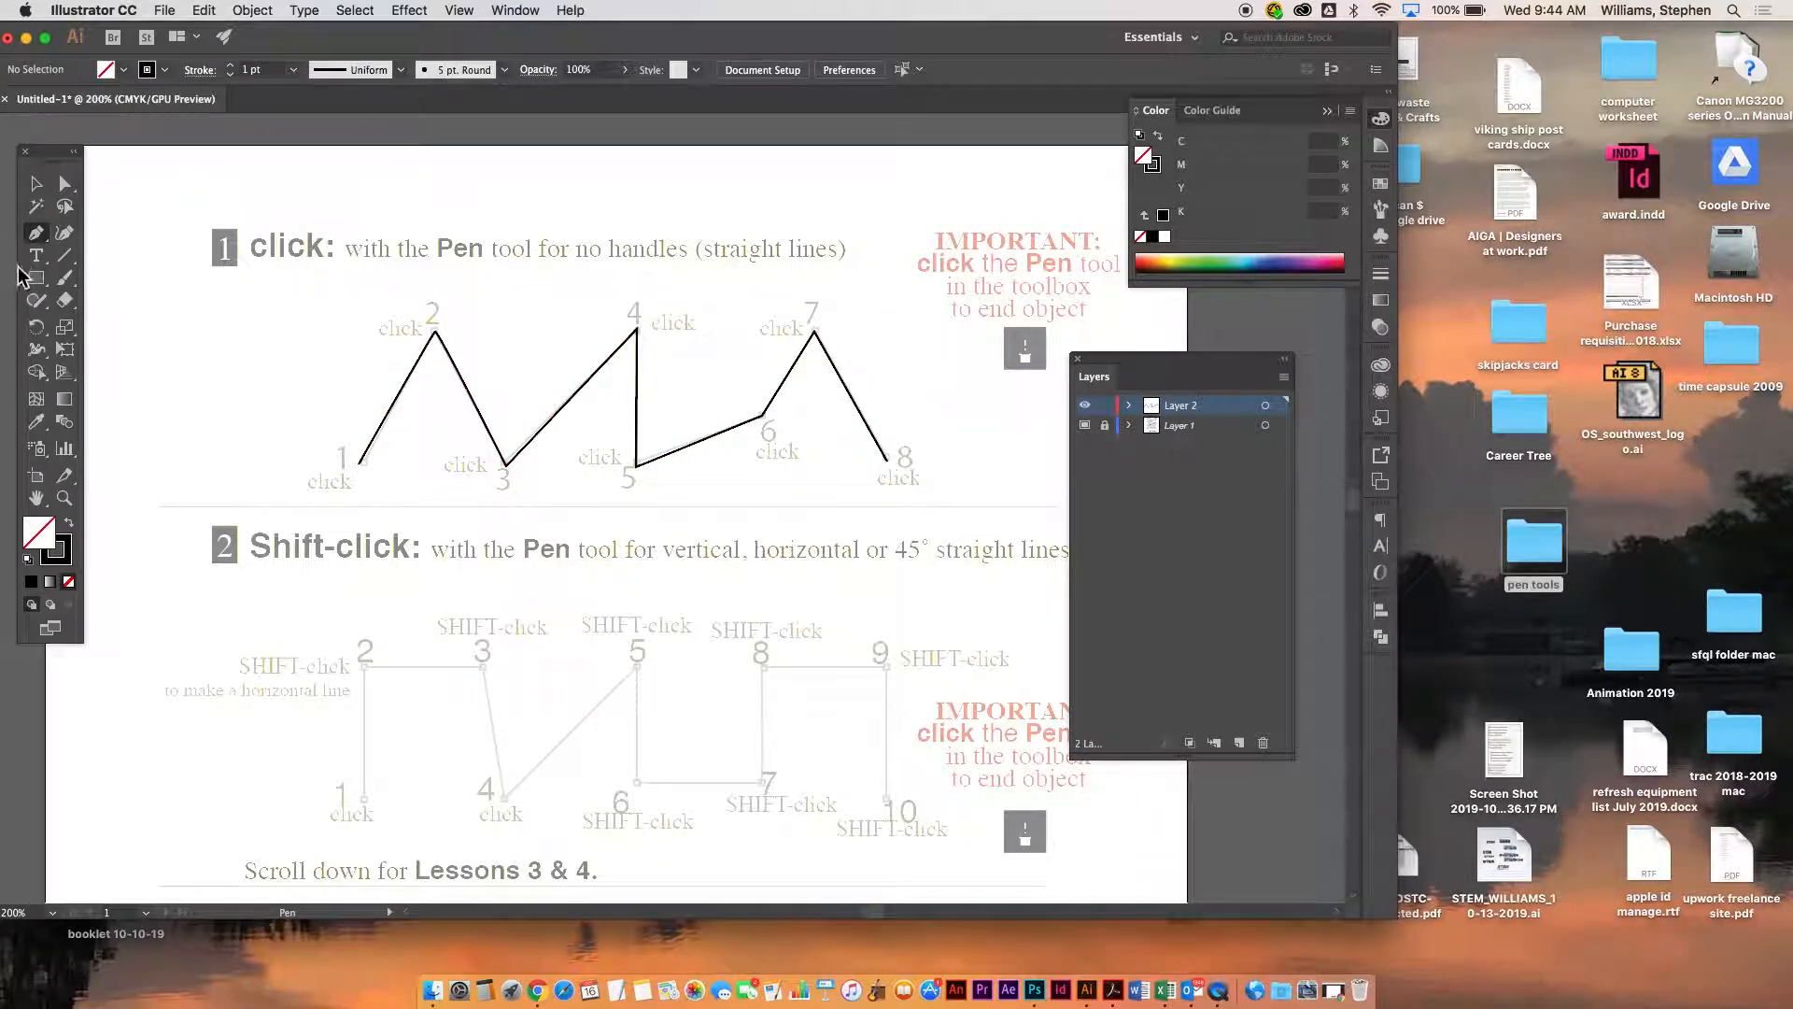
# Step: Try moving the whole zigzag path to the left of its template with the Selection tool, and undo the move
pyautogui.click(36, 185)
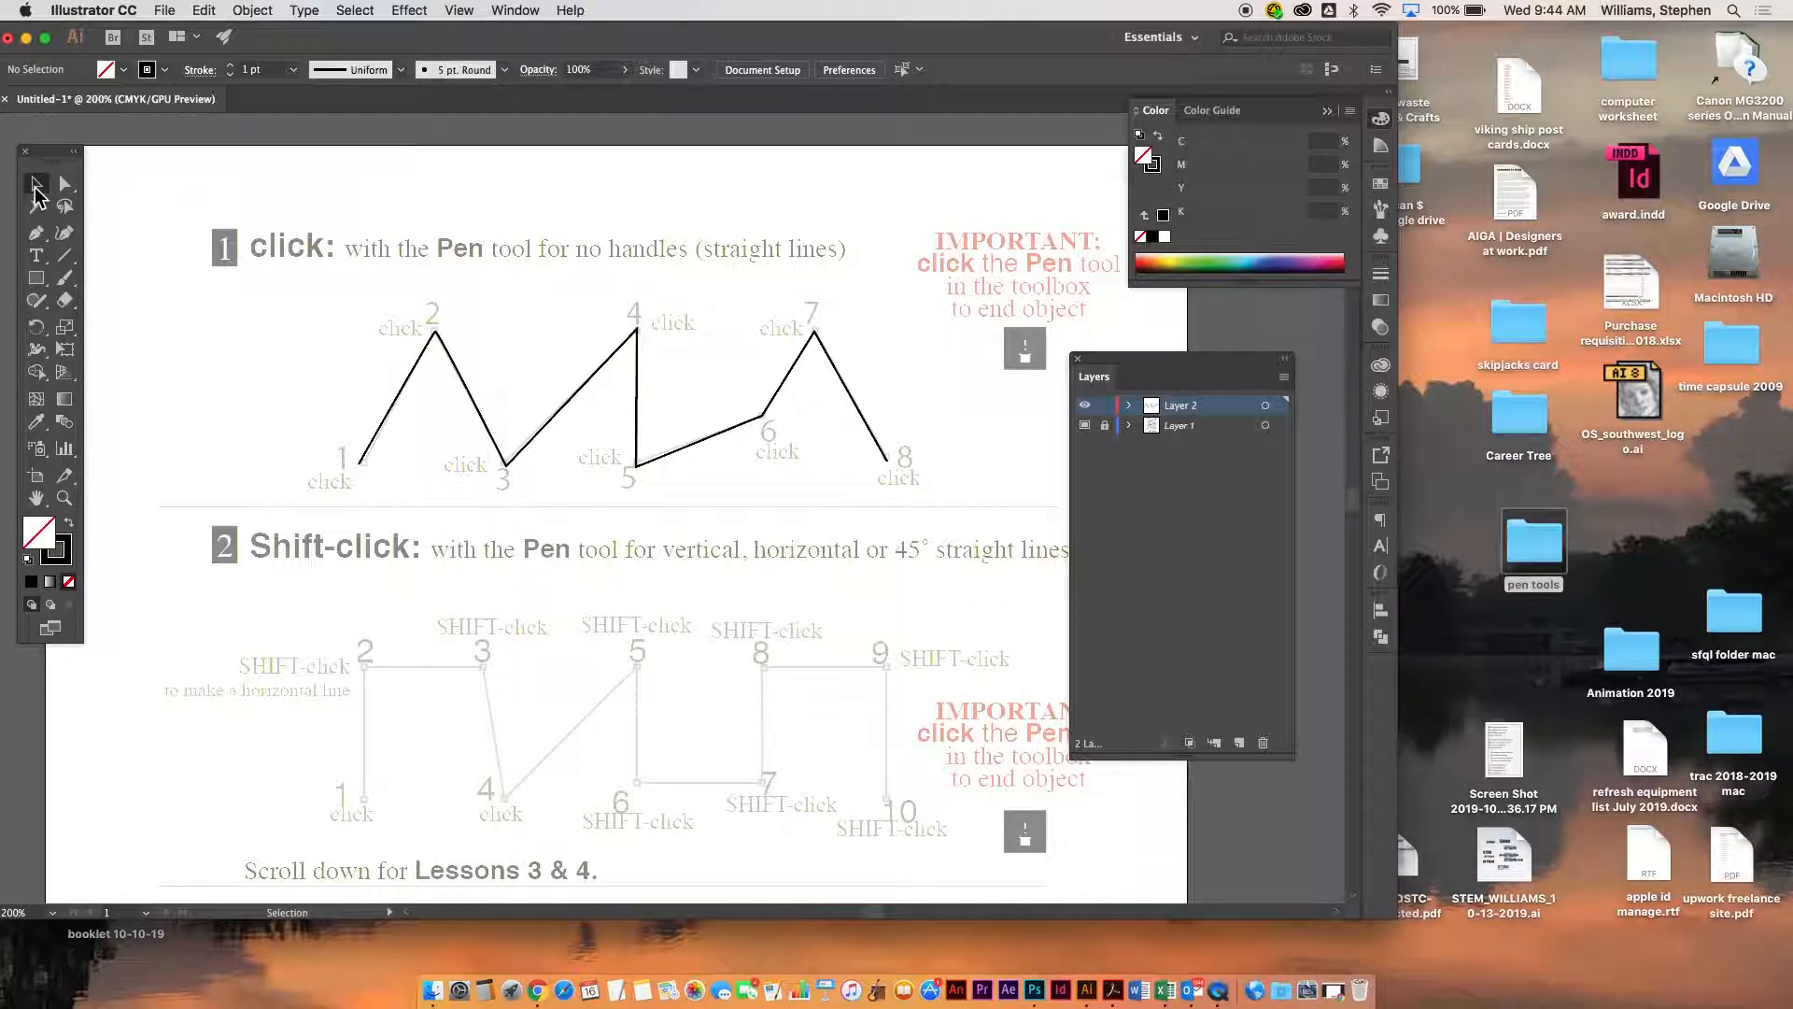
pyautogui.click(64, 186)
pyautogui.click(36, 183)
pyautogui.moveTo(388, 411); pyautogui.dragTo(125, 413)
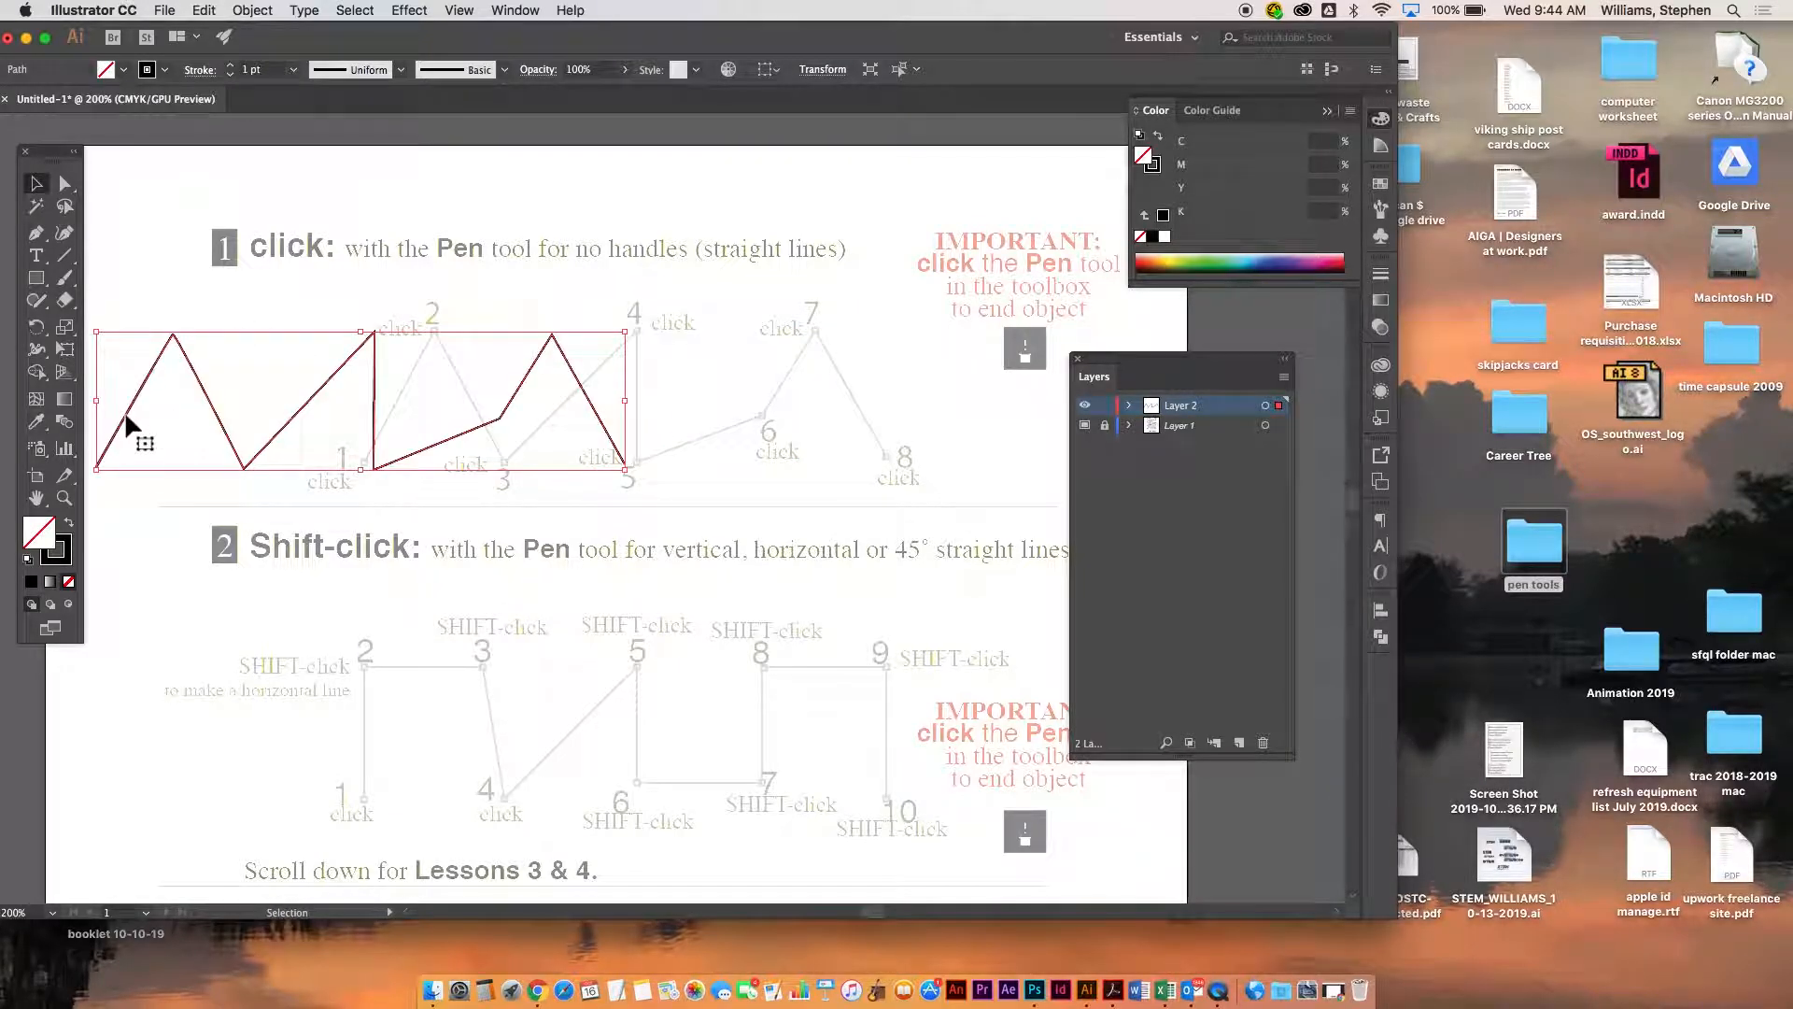
pyautogui.press('super+z')
# Step: Adjust the zigzag's individual anchor points at 8 and 6 with the Direct Selection tool to align them with the template
pyautogui.click(65, 184)
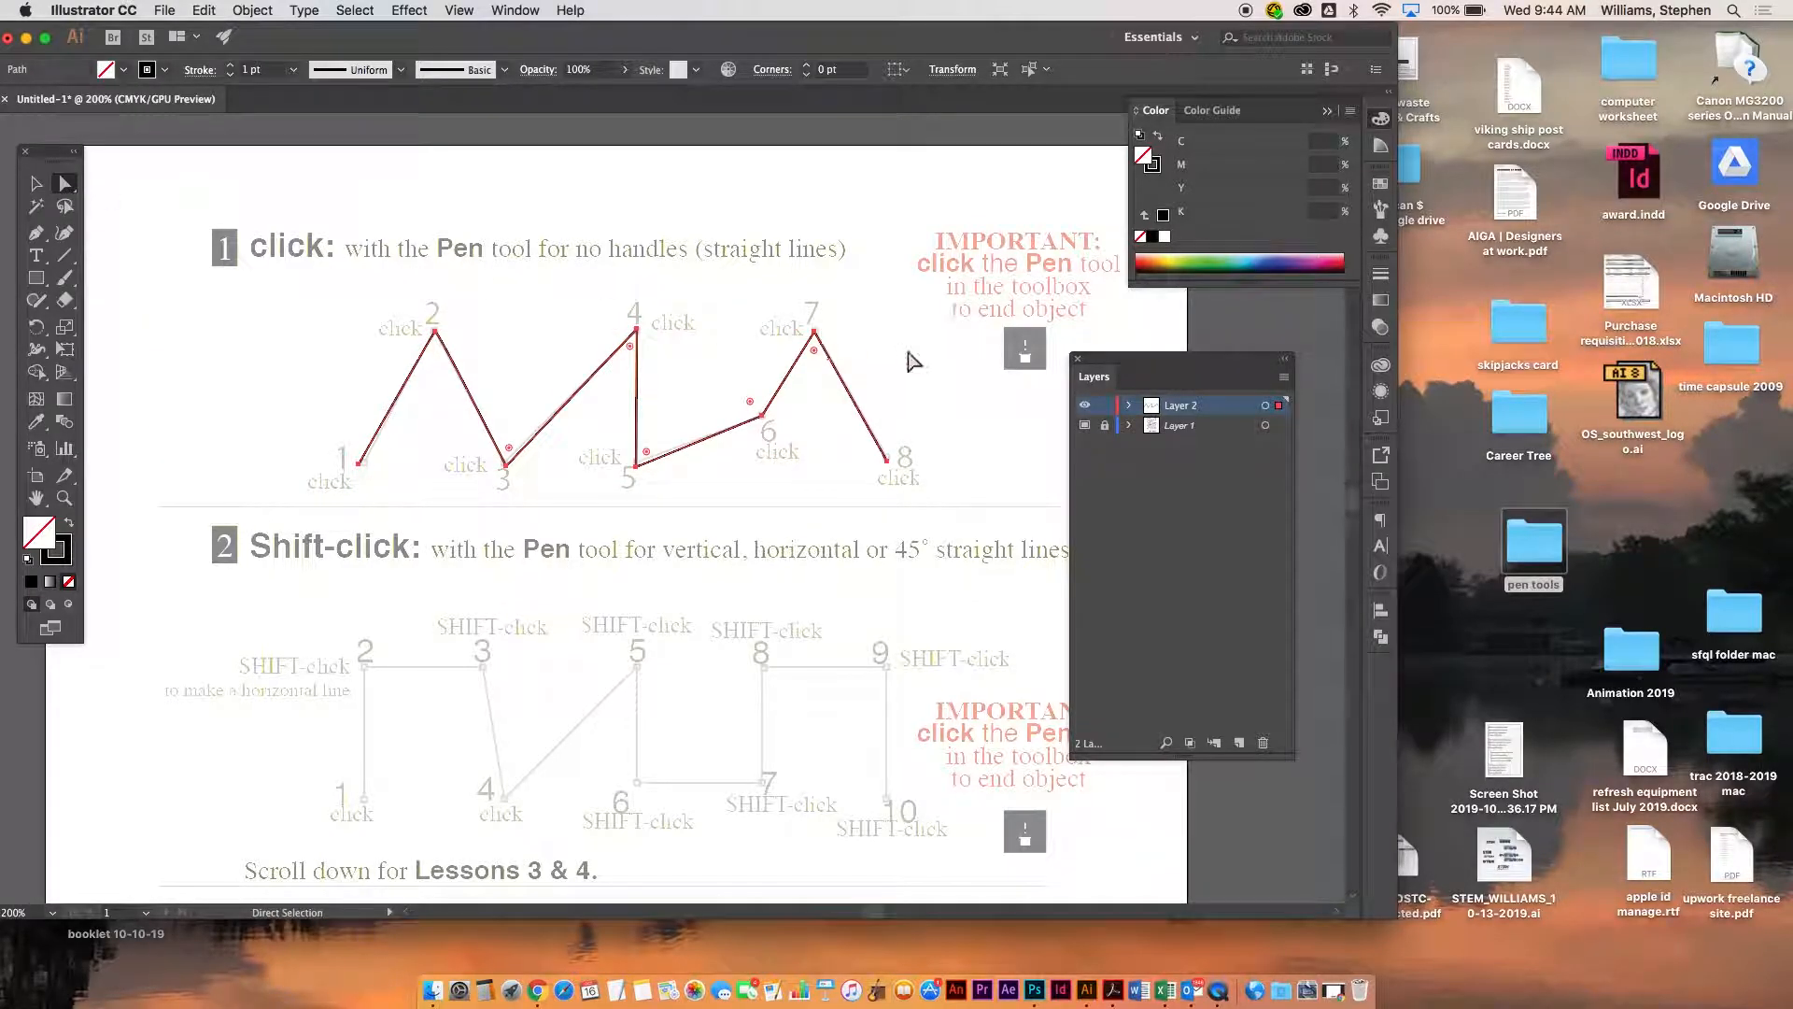
pyautogui.click(913, 399)
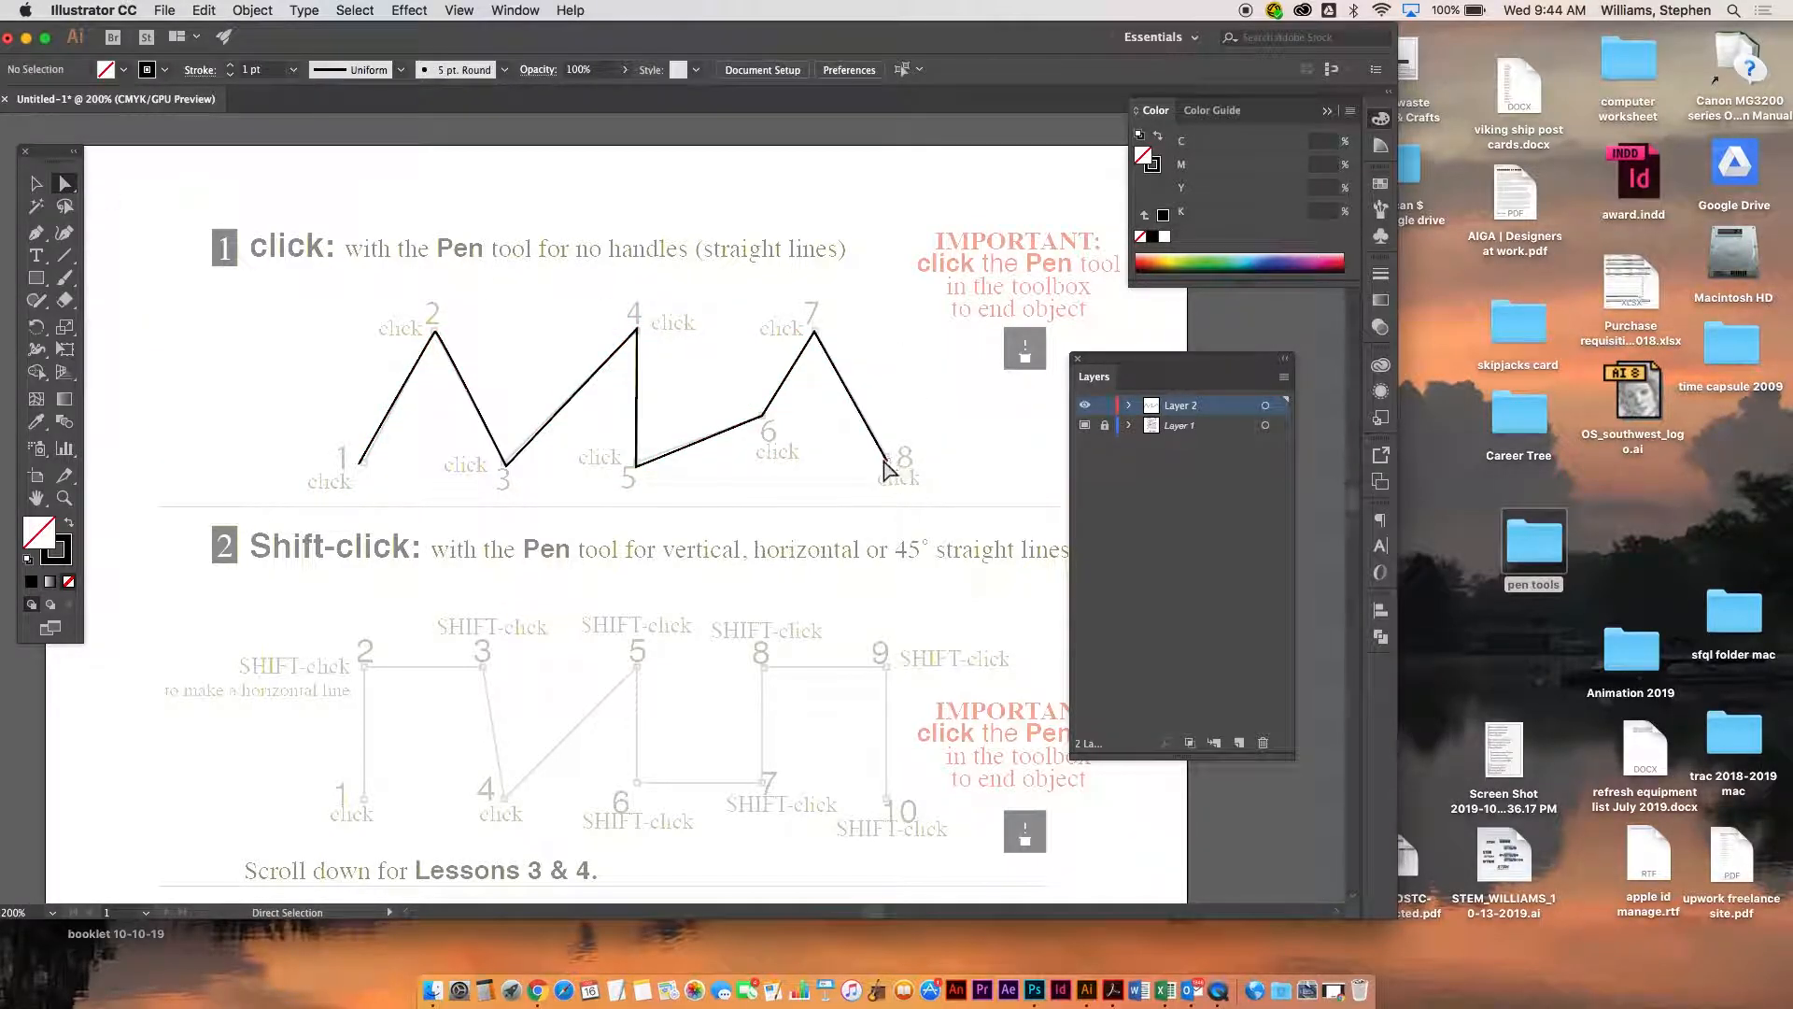
pyautogui.moveTo(887, 461)
pyautogui.mouseDown()
pyautogui.moveTo(897, 375)
pyautogui.moveTo(883, 460)
pyautogui.mouseUp()
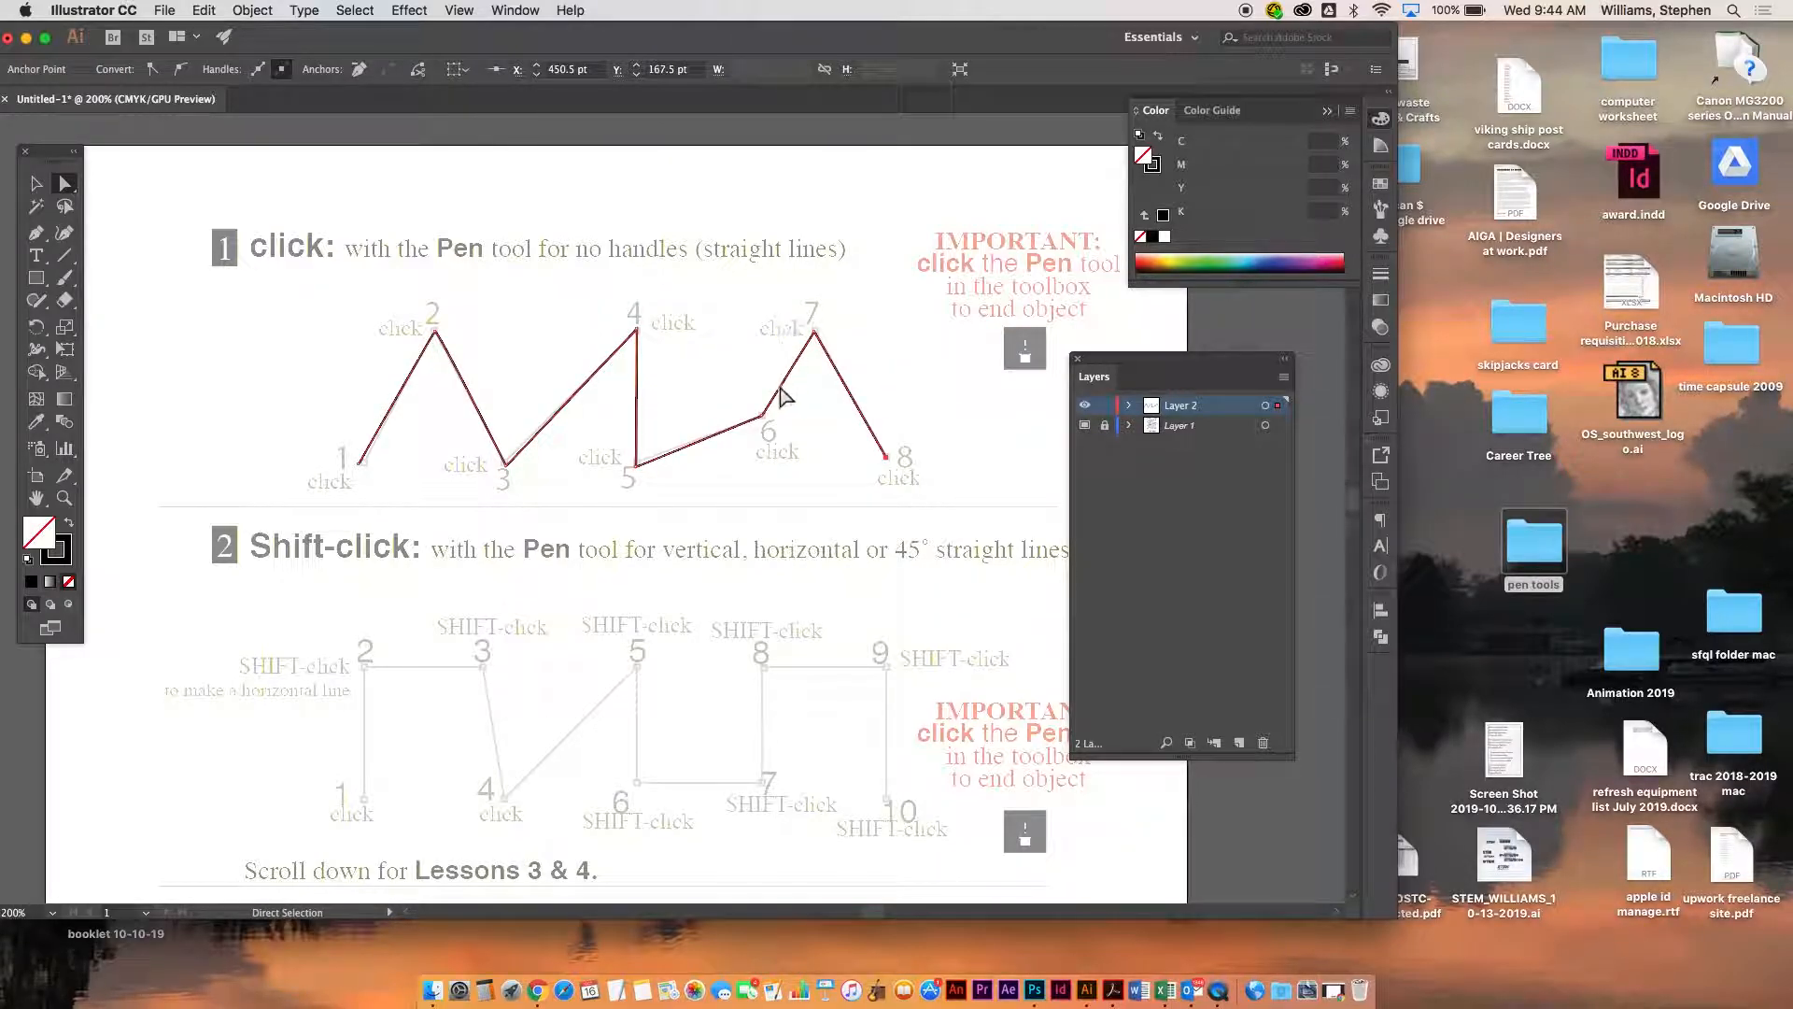
pyautogui.moveTo(764, 416)
pyautogui.mouseDown()
pyautogui.moveTo(740, 384)
pyautogui.moveTo(763, 416)
pyautogui.mouseUp()
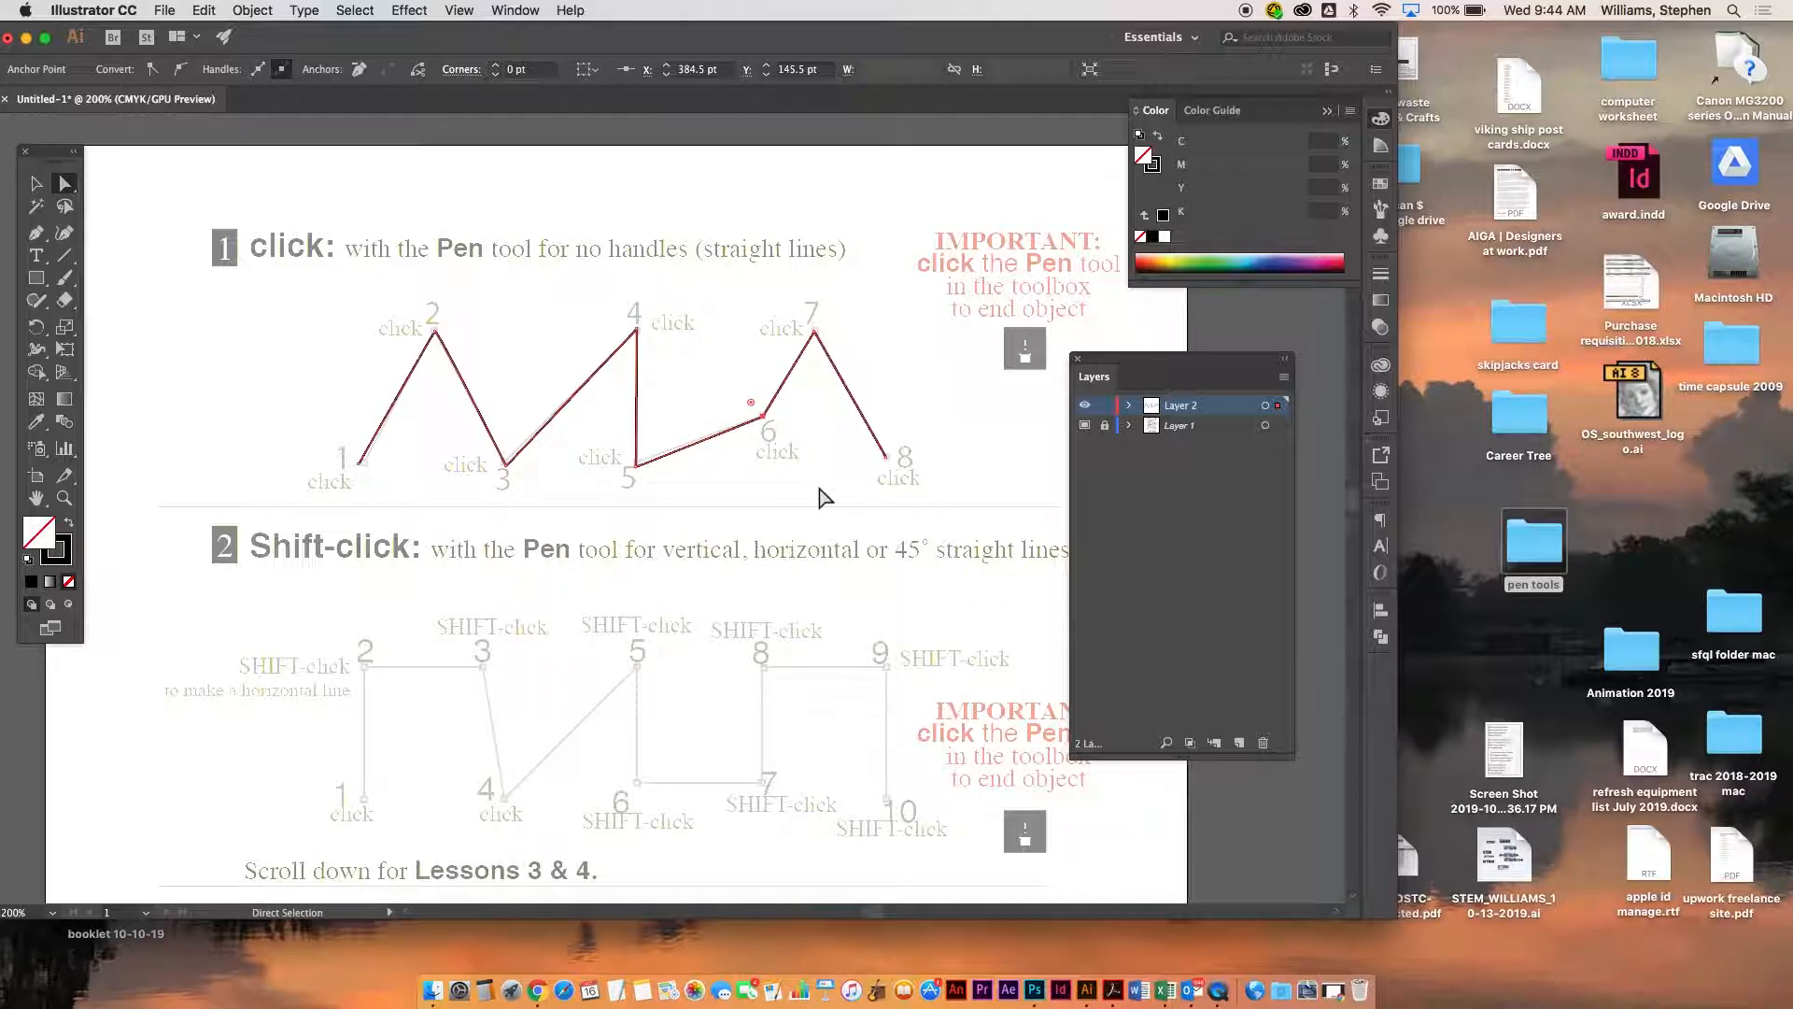
# Step: Set the zigzag path's stroke weight to 3 pt
pyautogui.click(66, 556)
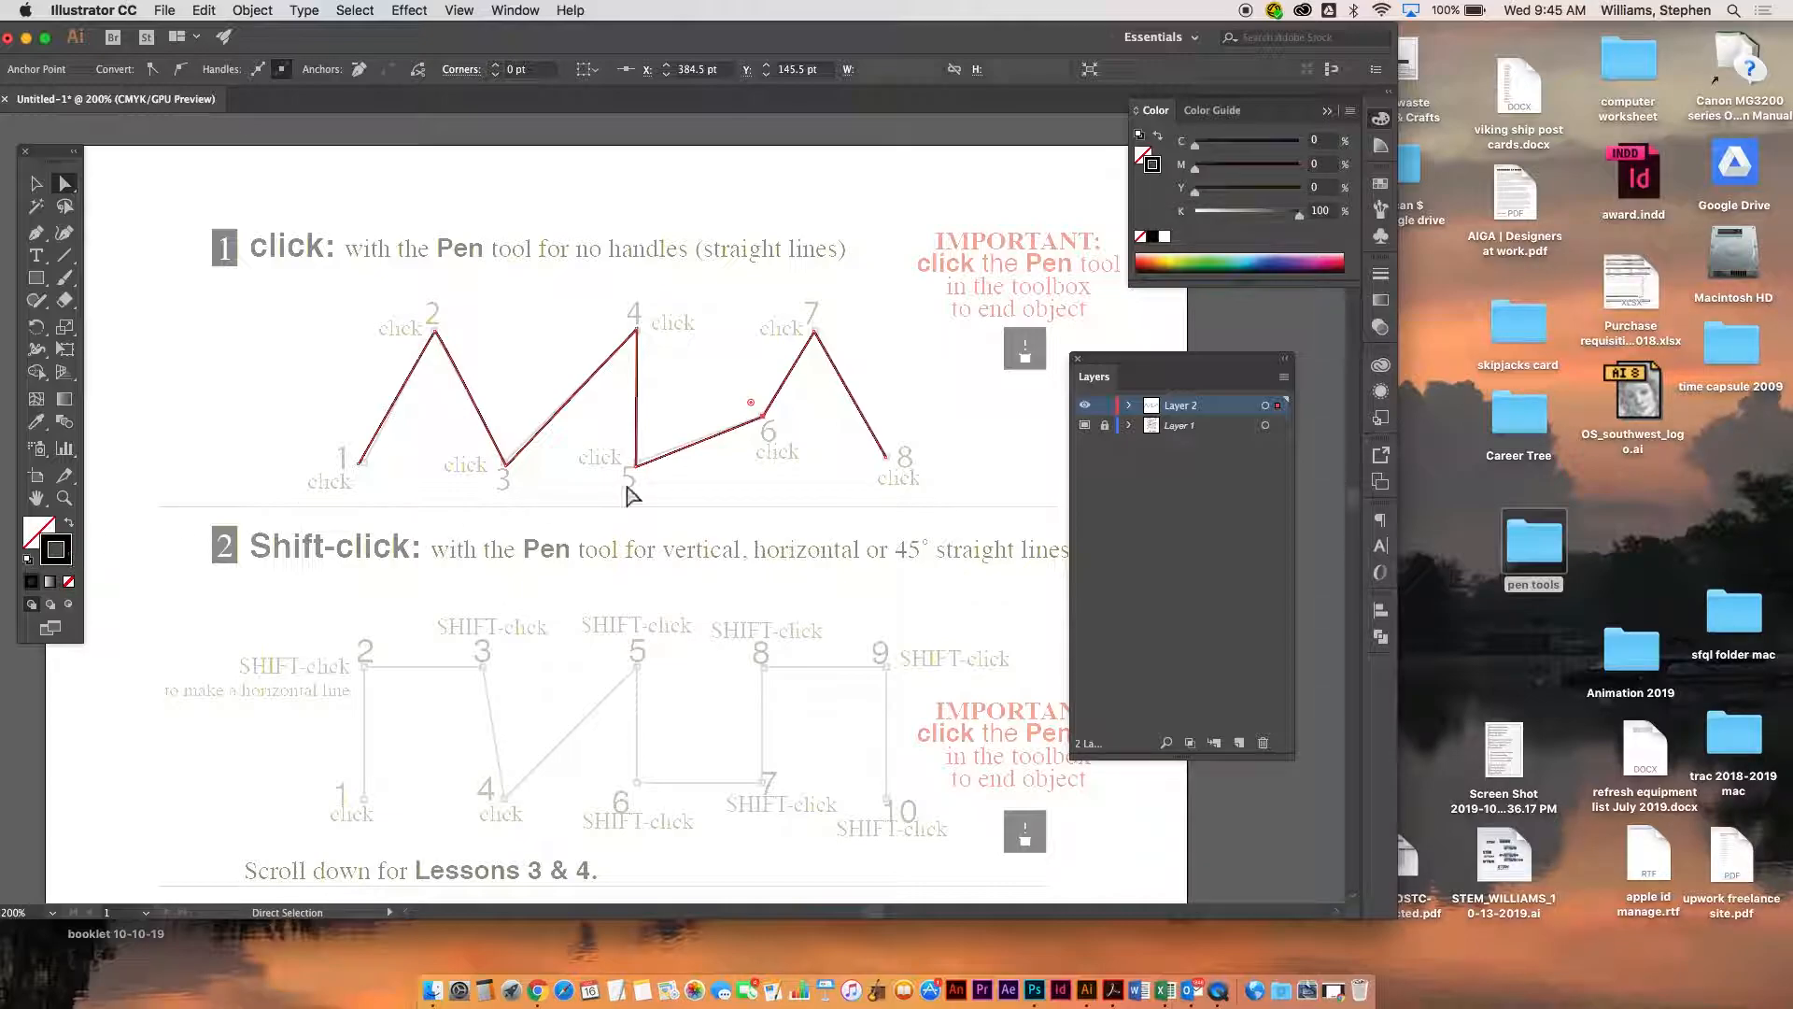
pyautogui.click(1382, 273)
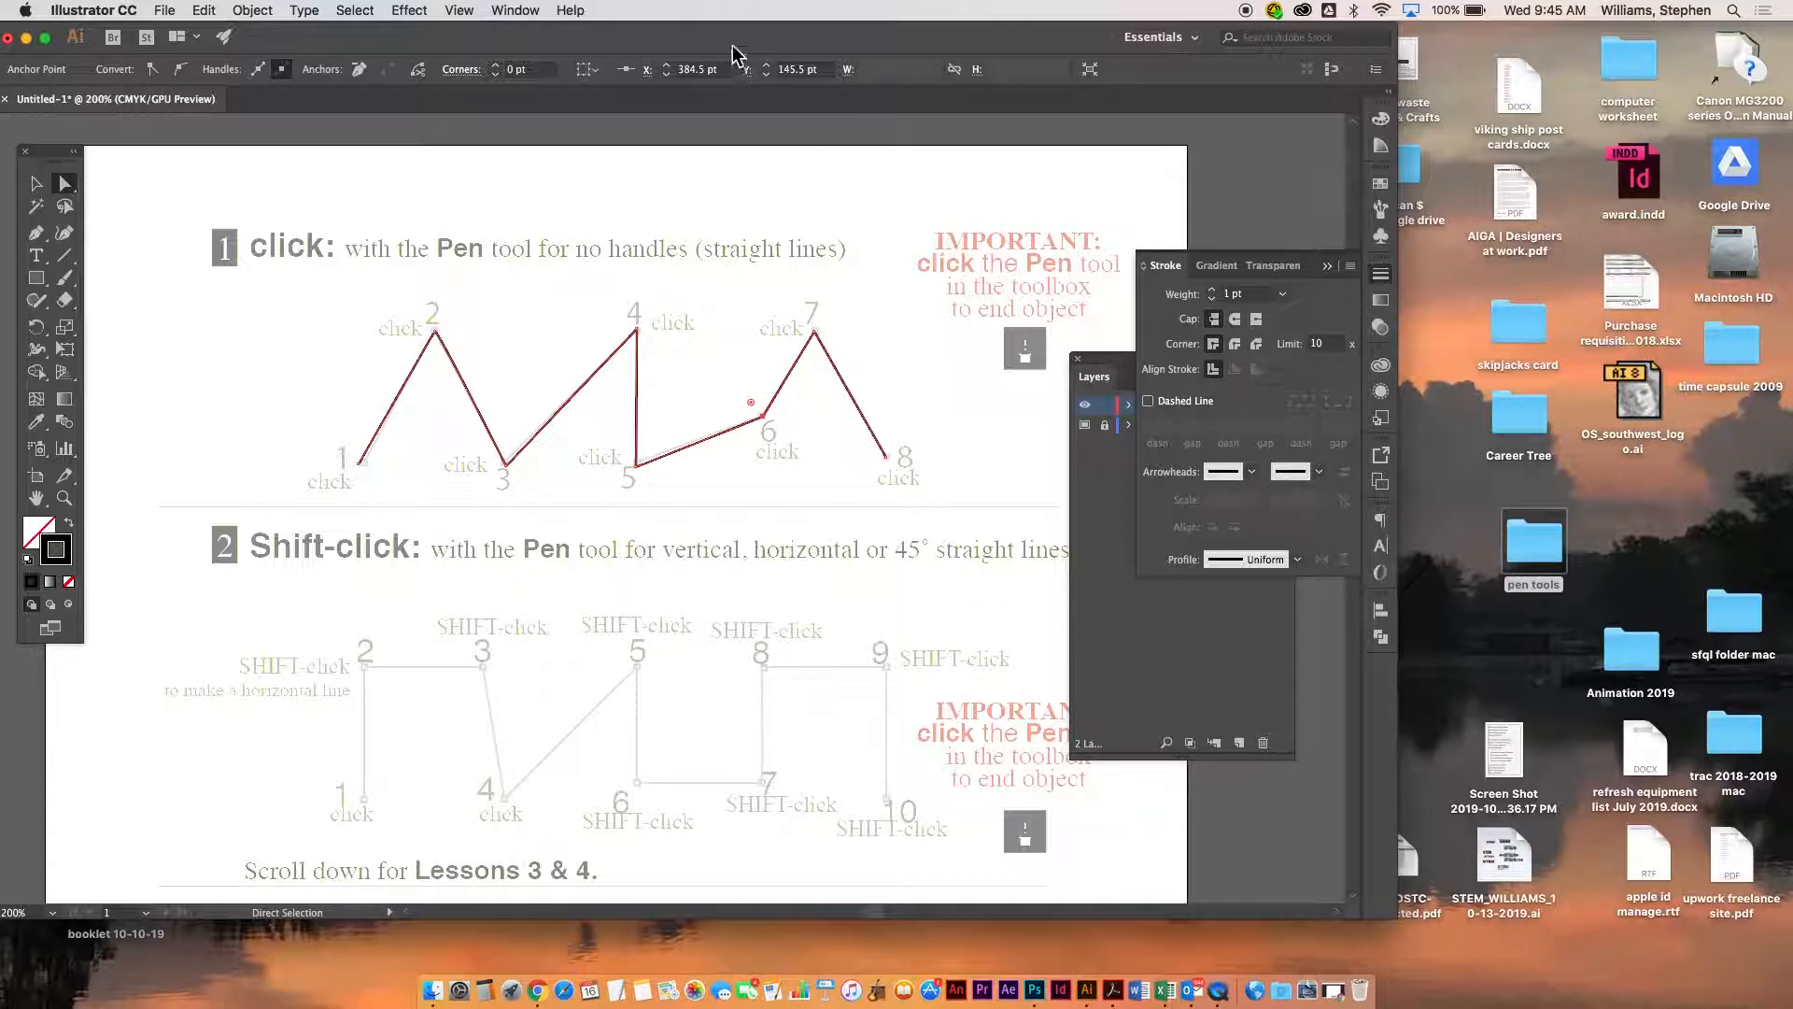
pyautogui.click(538, 13)
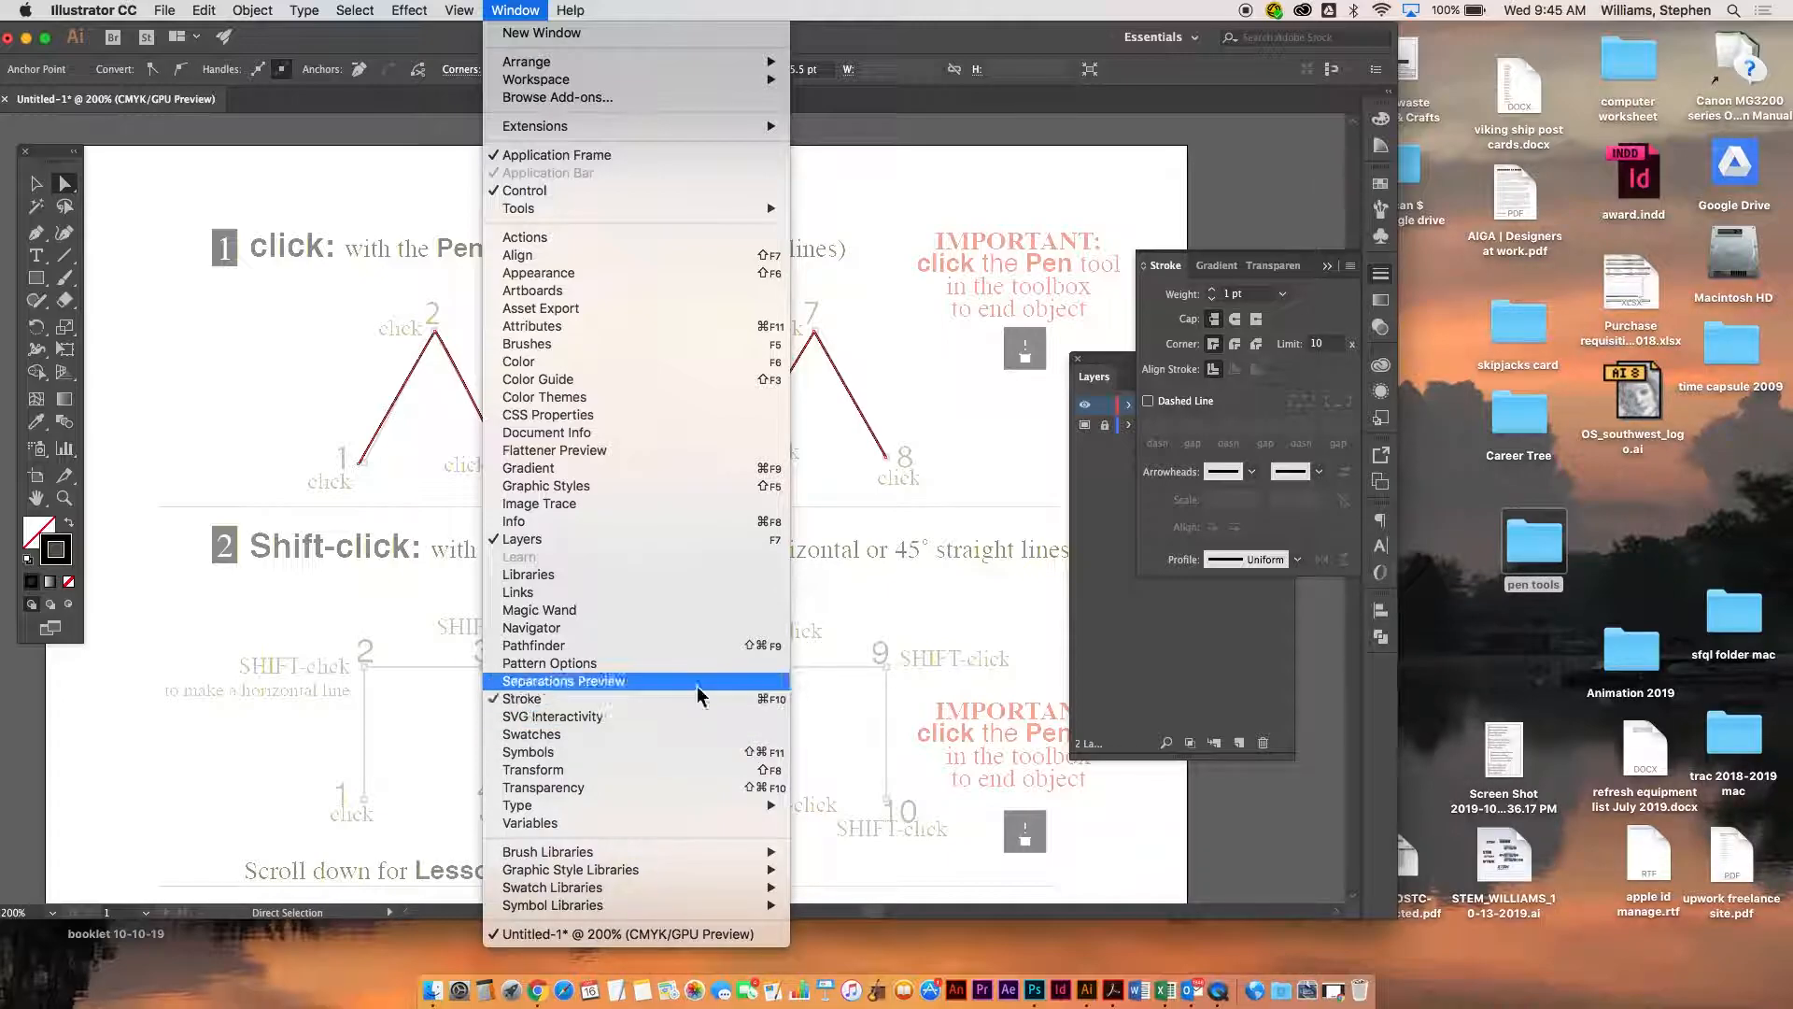
pyautogui.click(1283, 295)
pyautogui.click(1284, 296)
pyautogui.click(1317, 427)
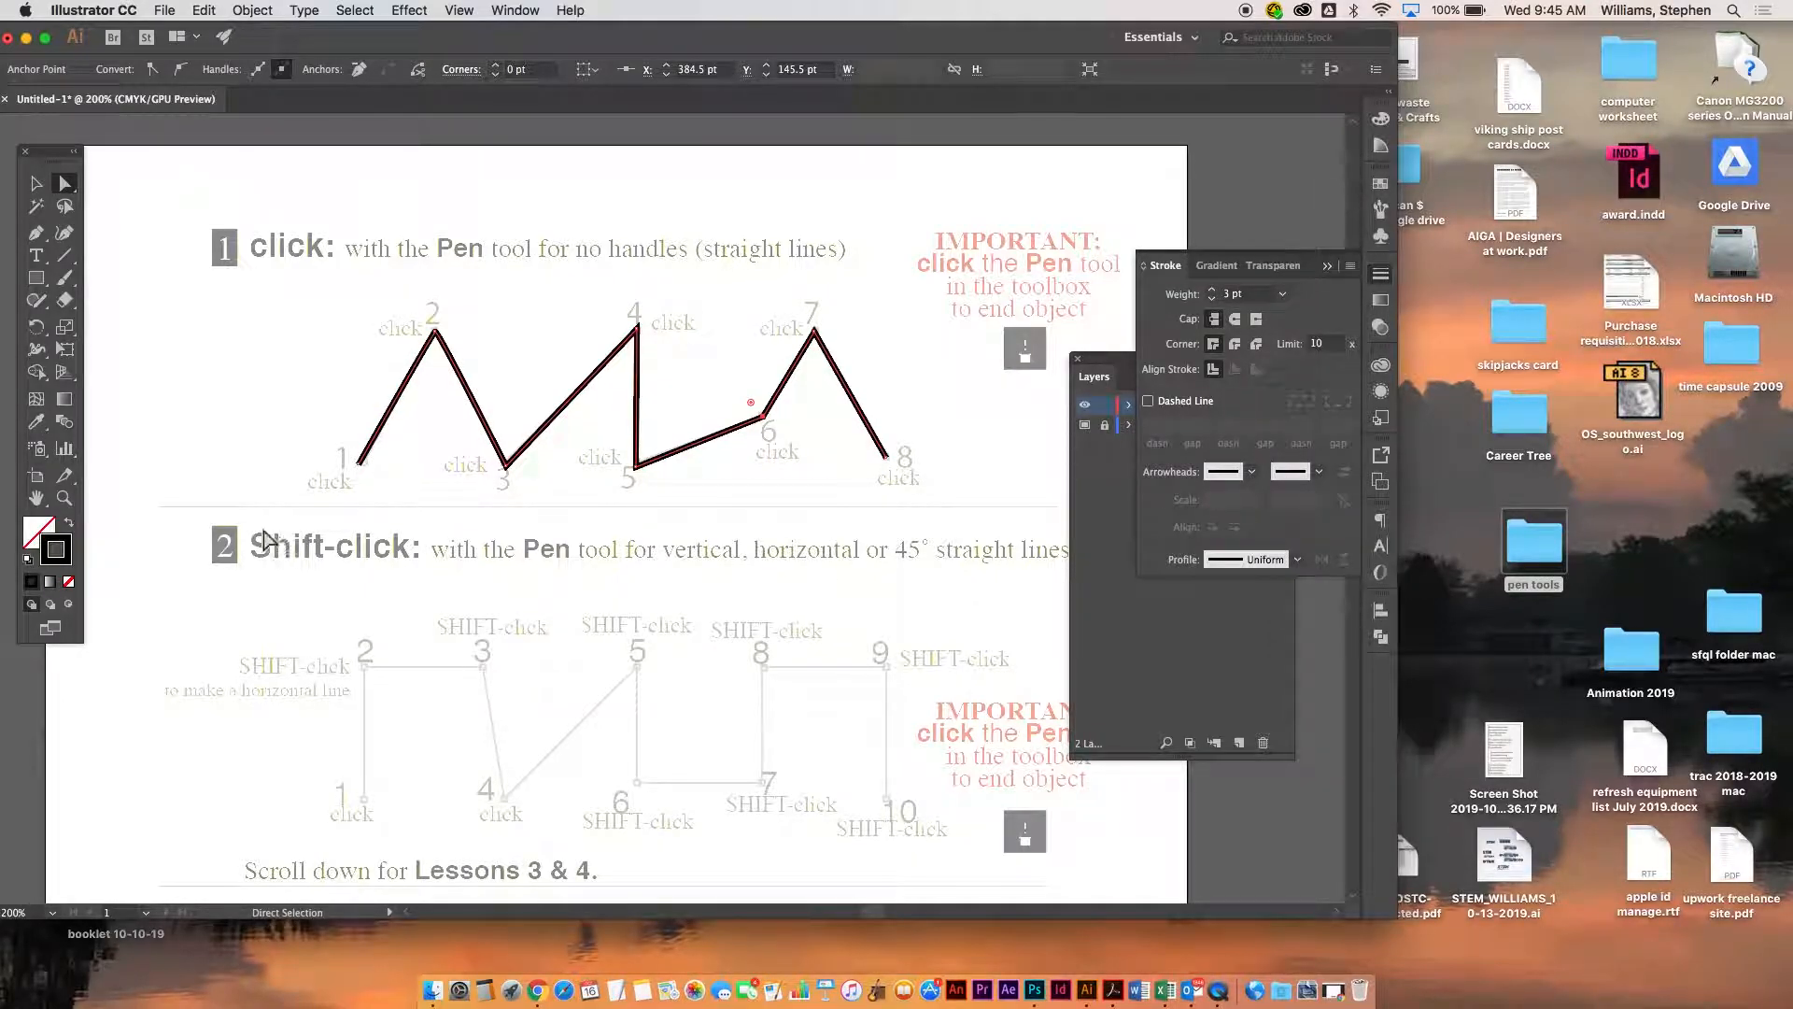
# Step: Change the zigzag's stroke colour to bright red FF0049 and deselect the path
pyautogui.doubleClick(65, 566)
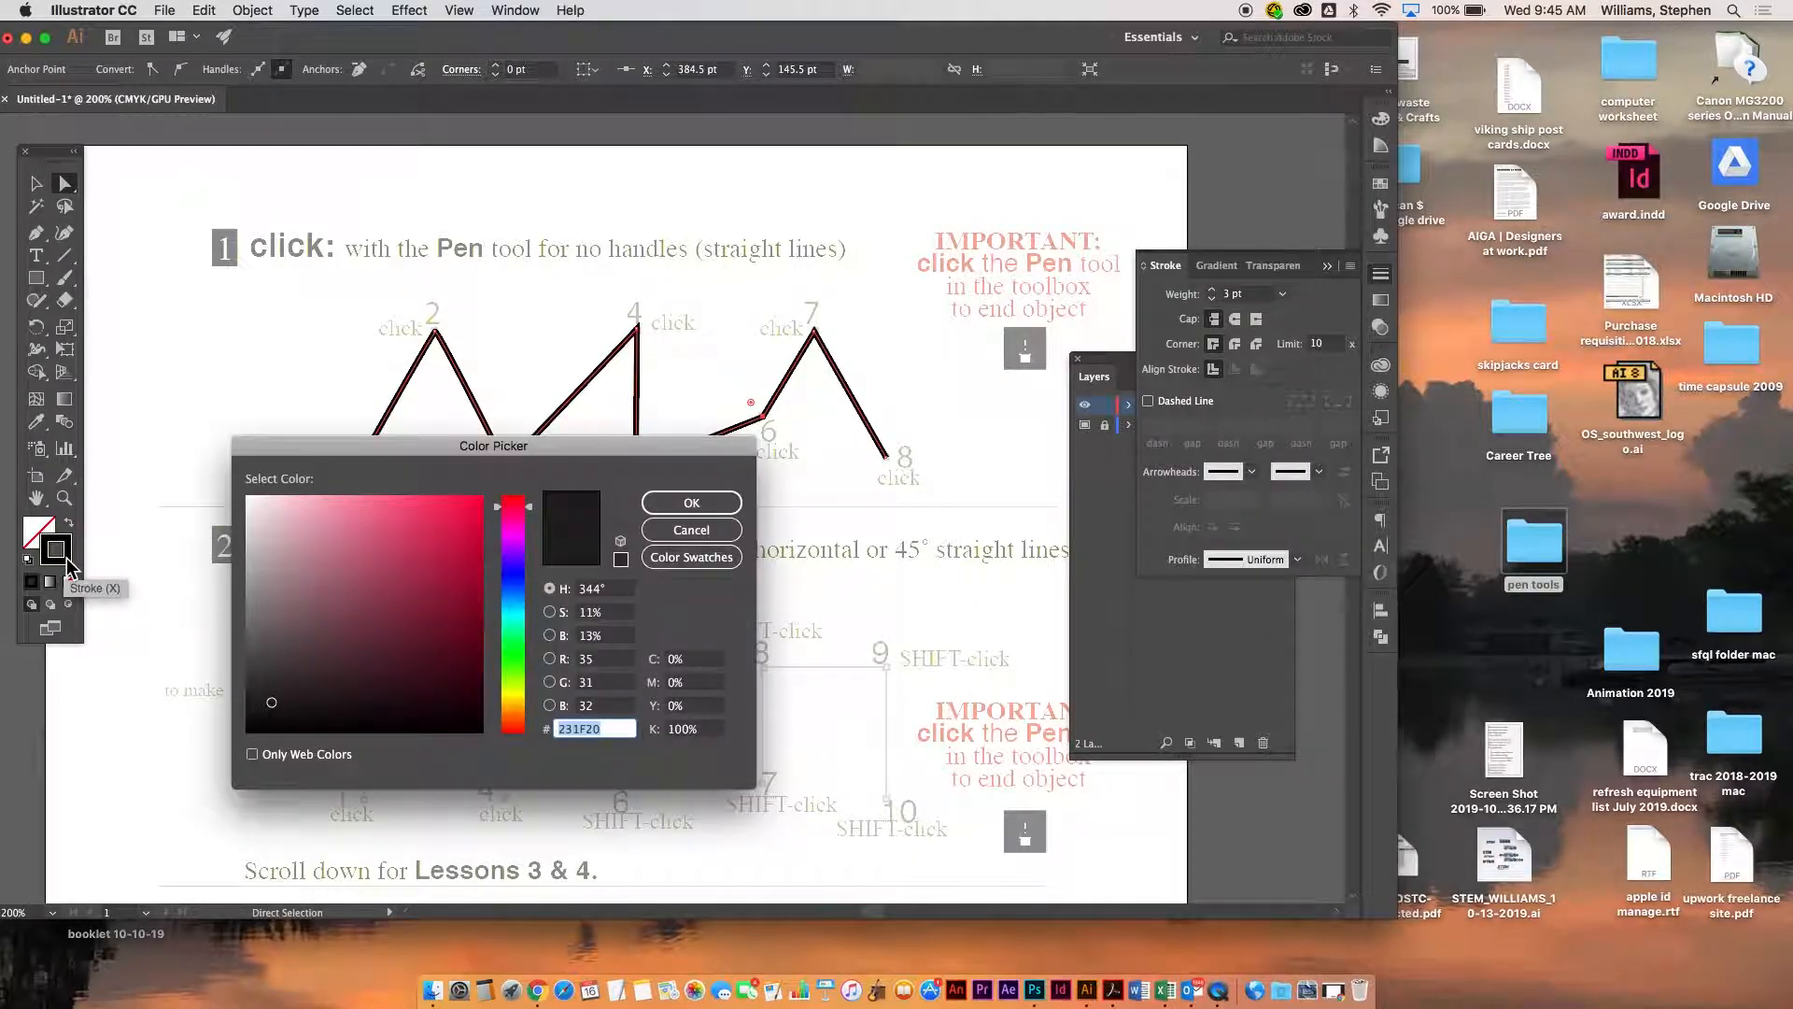
pyautogui.moveTo(444, 514)
pyautogui.mouseDown()
pyautogui.moveTo(509, 481)
pyautogui.moveTo(646, 501)
pyautogui.mouseUp()
pyautogui.click(652, 499)
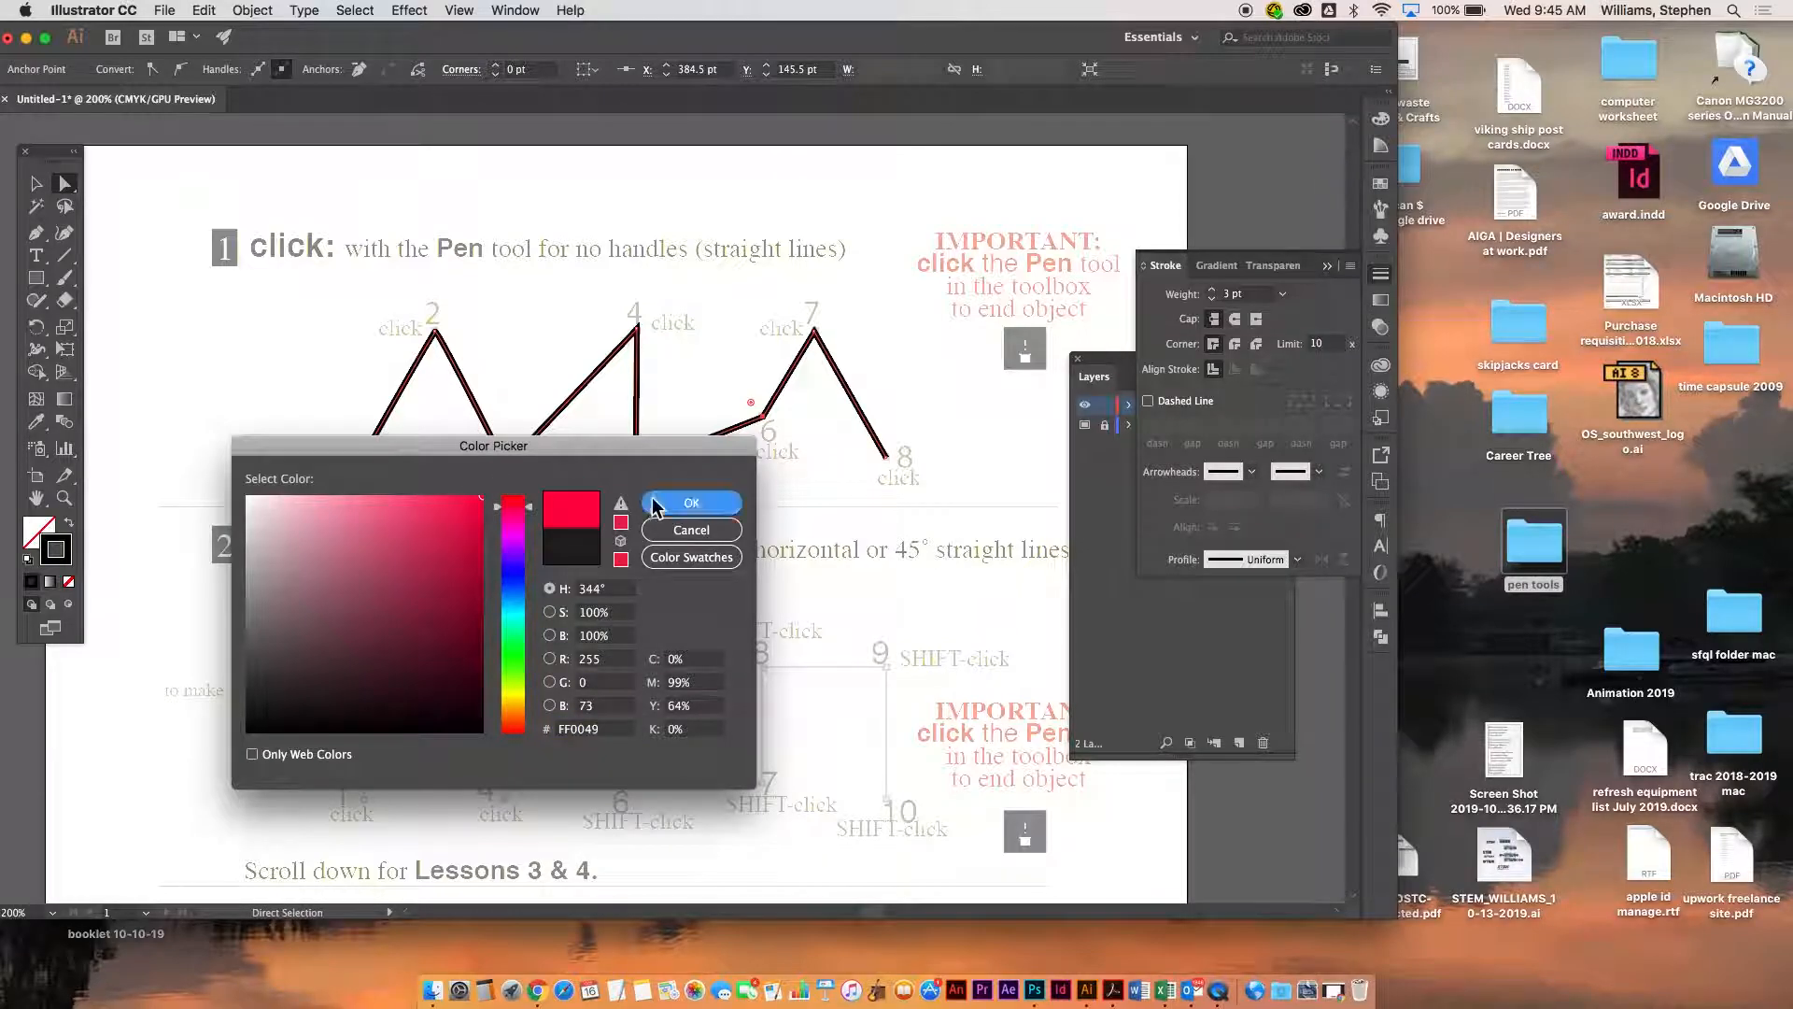
pyautogui.click(35, 183)
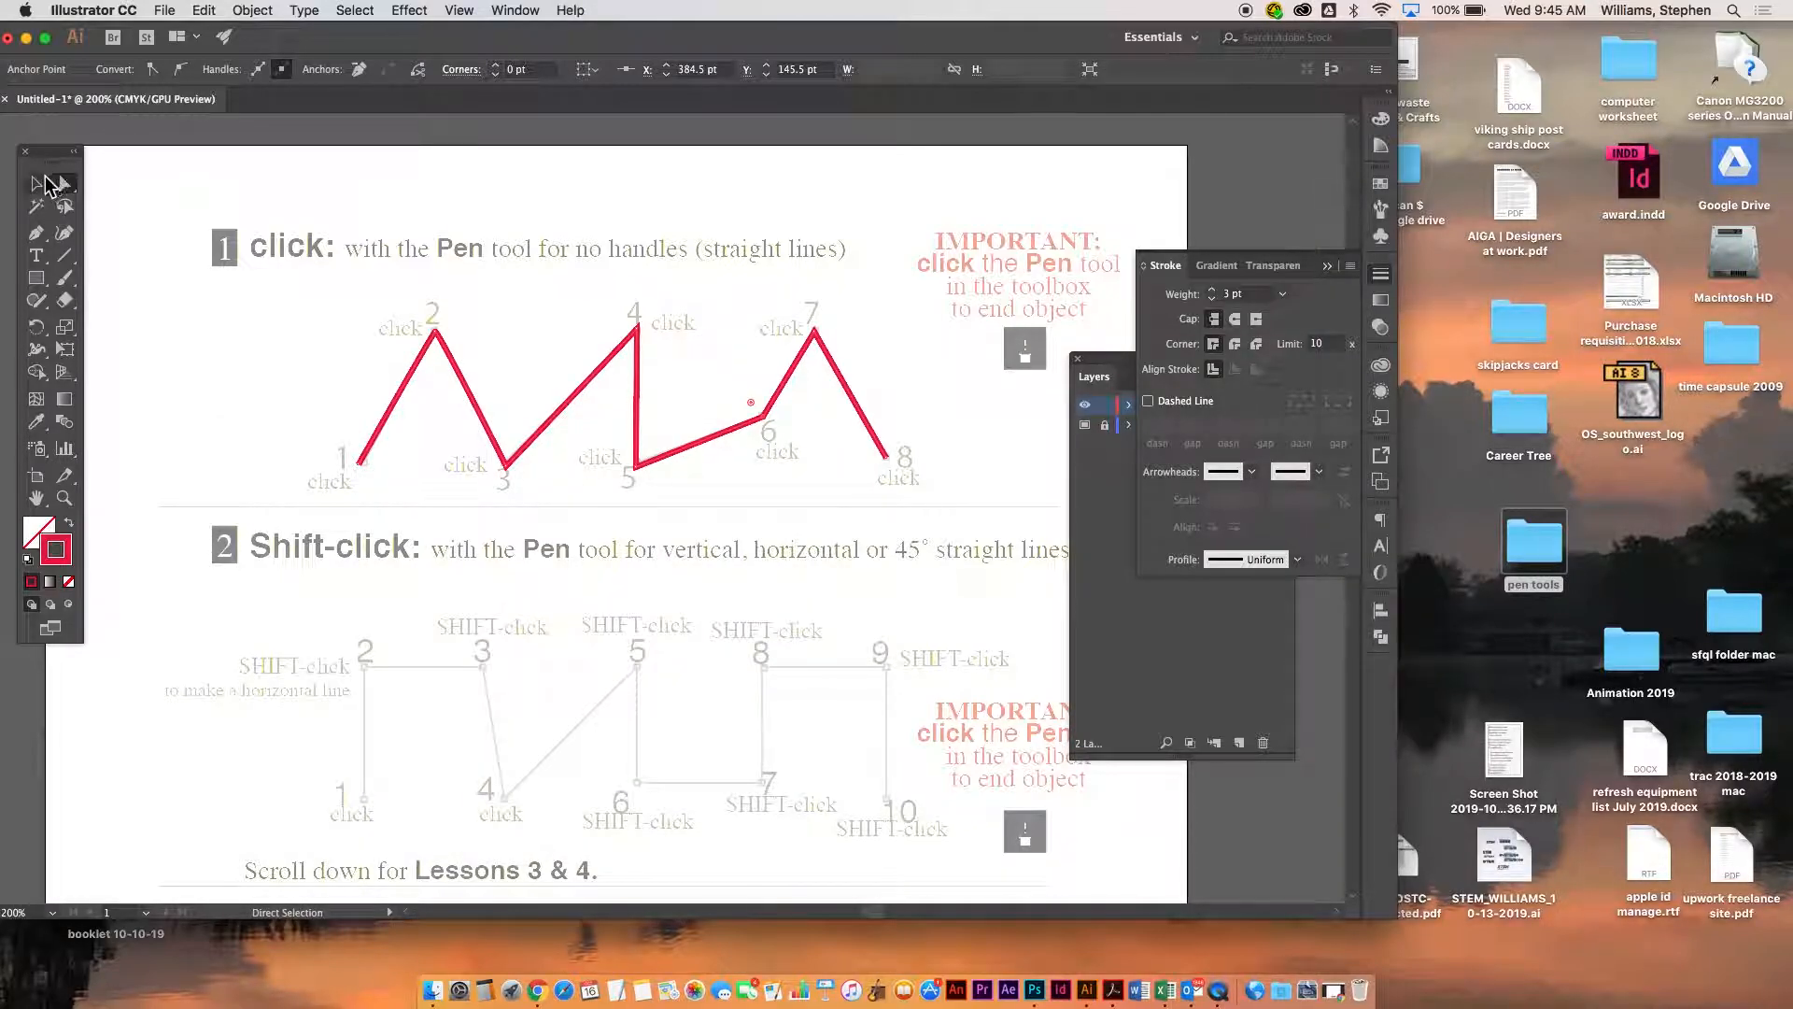
pyautogui.click(164, 193)
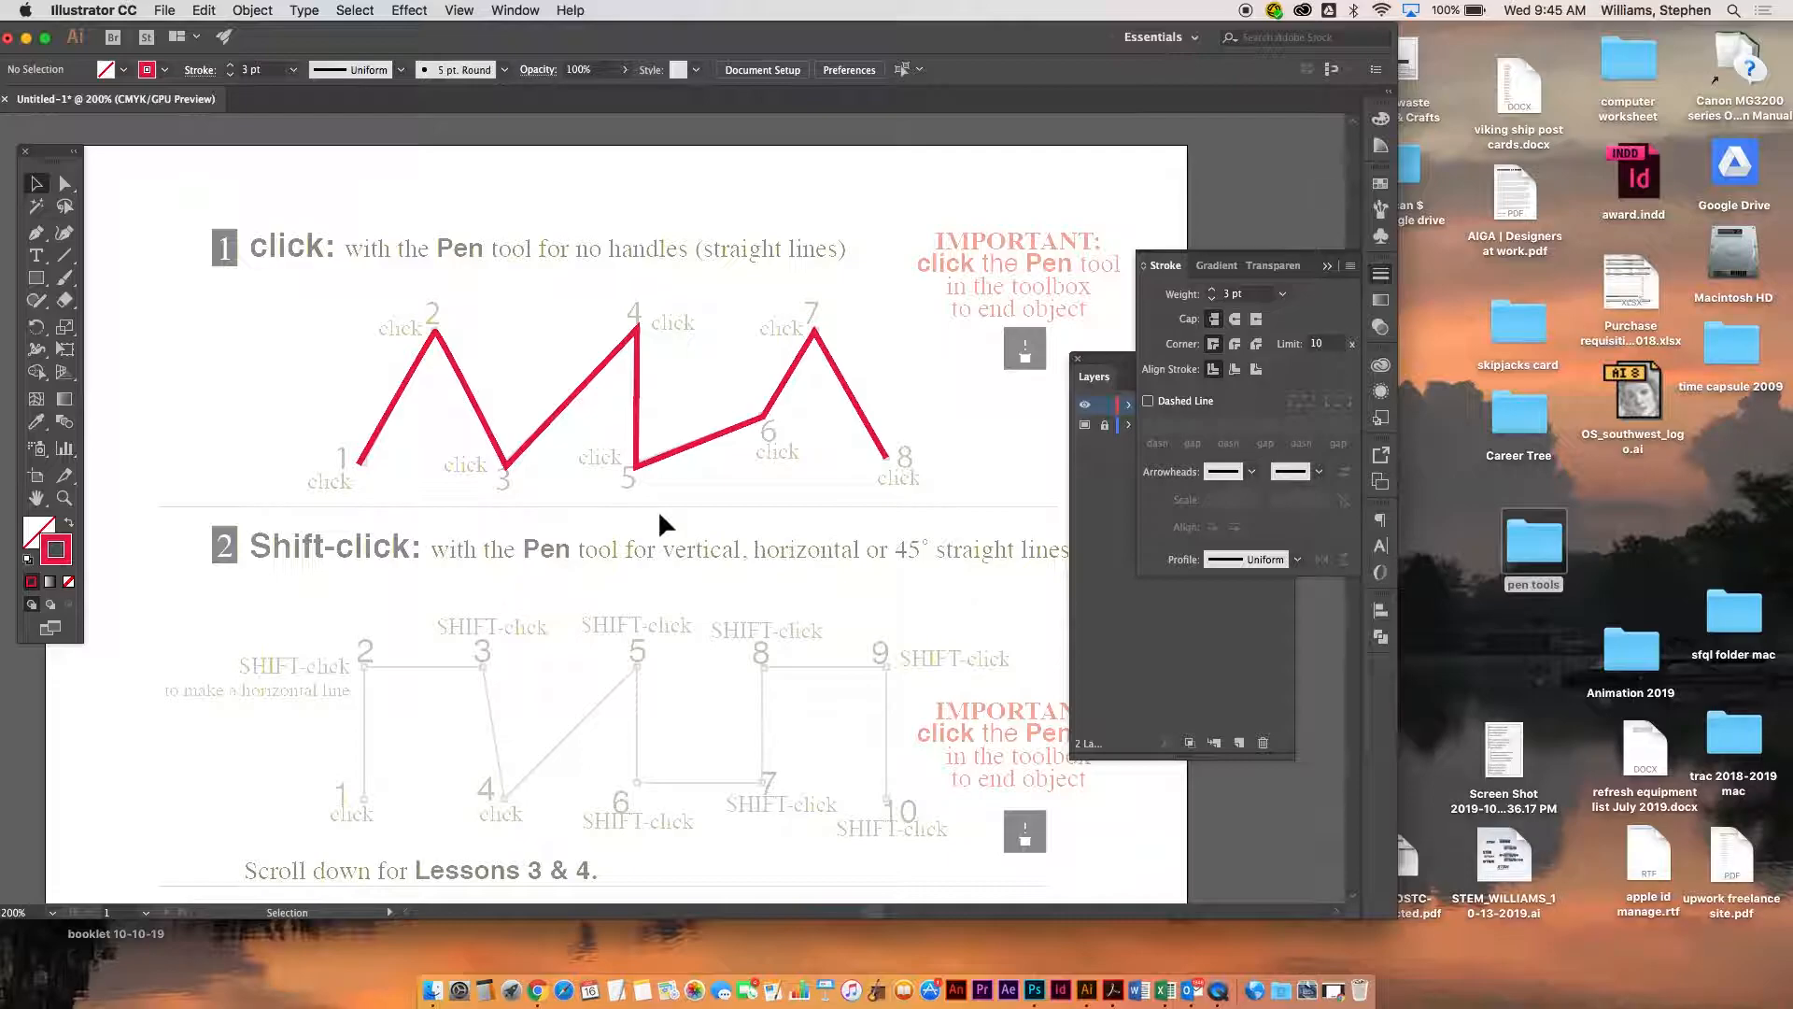
# Step: Start a block letter S with the Pen tool below the lesson 4 text, drawing its horizontal top edge and vertical upper-left edge
pyautogui.press('space')
pyautogui.moveTo(761, 659); pyautogui.dragTo(768, 70)
pyautogui.moveTo(729, 420); pyautogui.dragTo(764, 352)
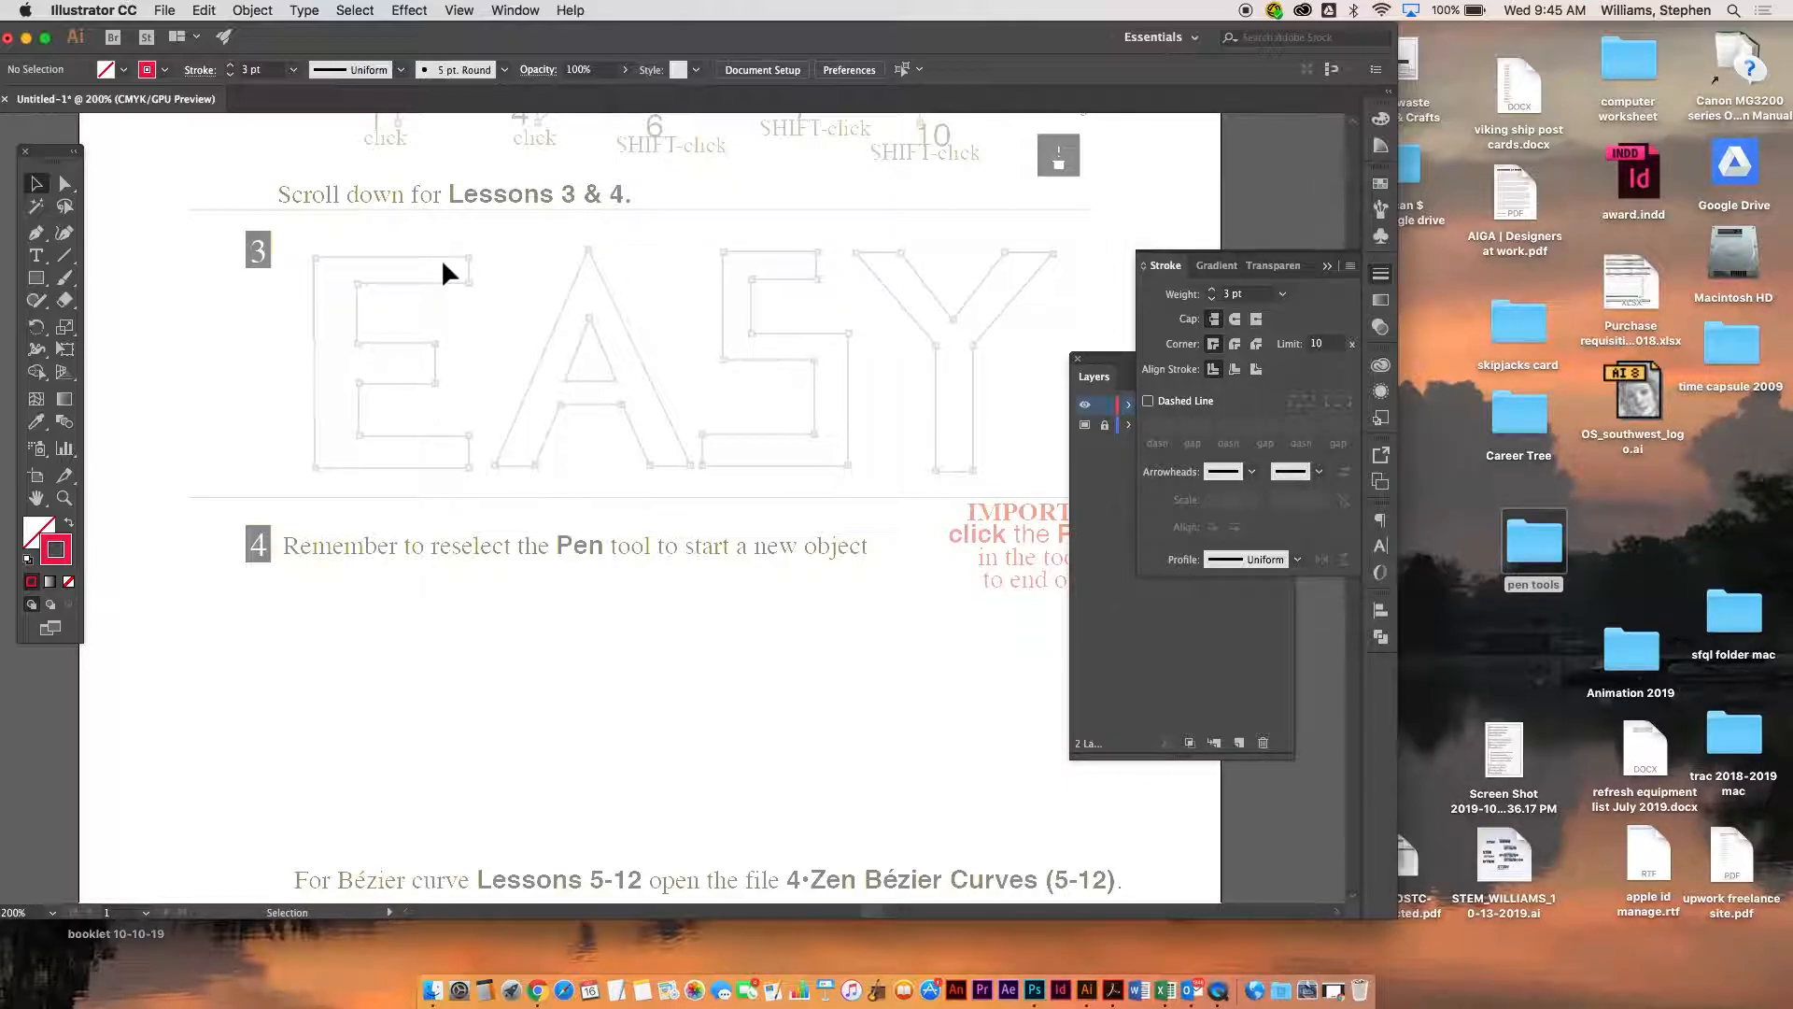
pyautogui.click(36, 233)
pyautogui.click(321, 599)
pyautogui.click(352, 590)
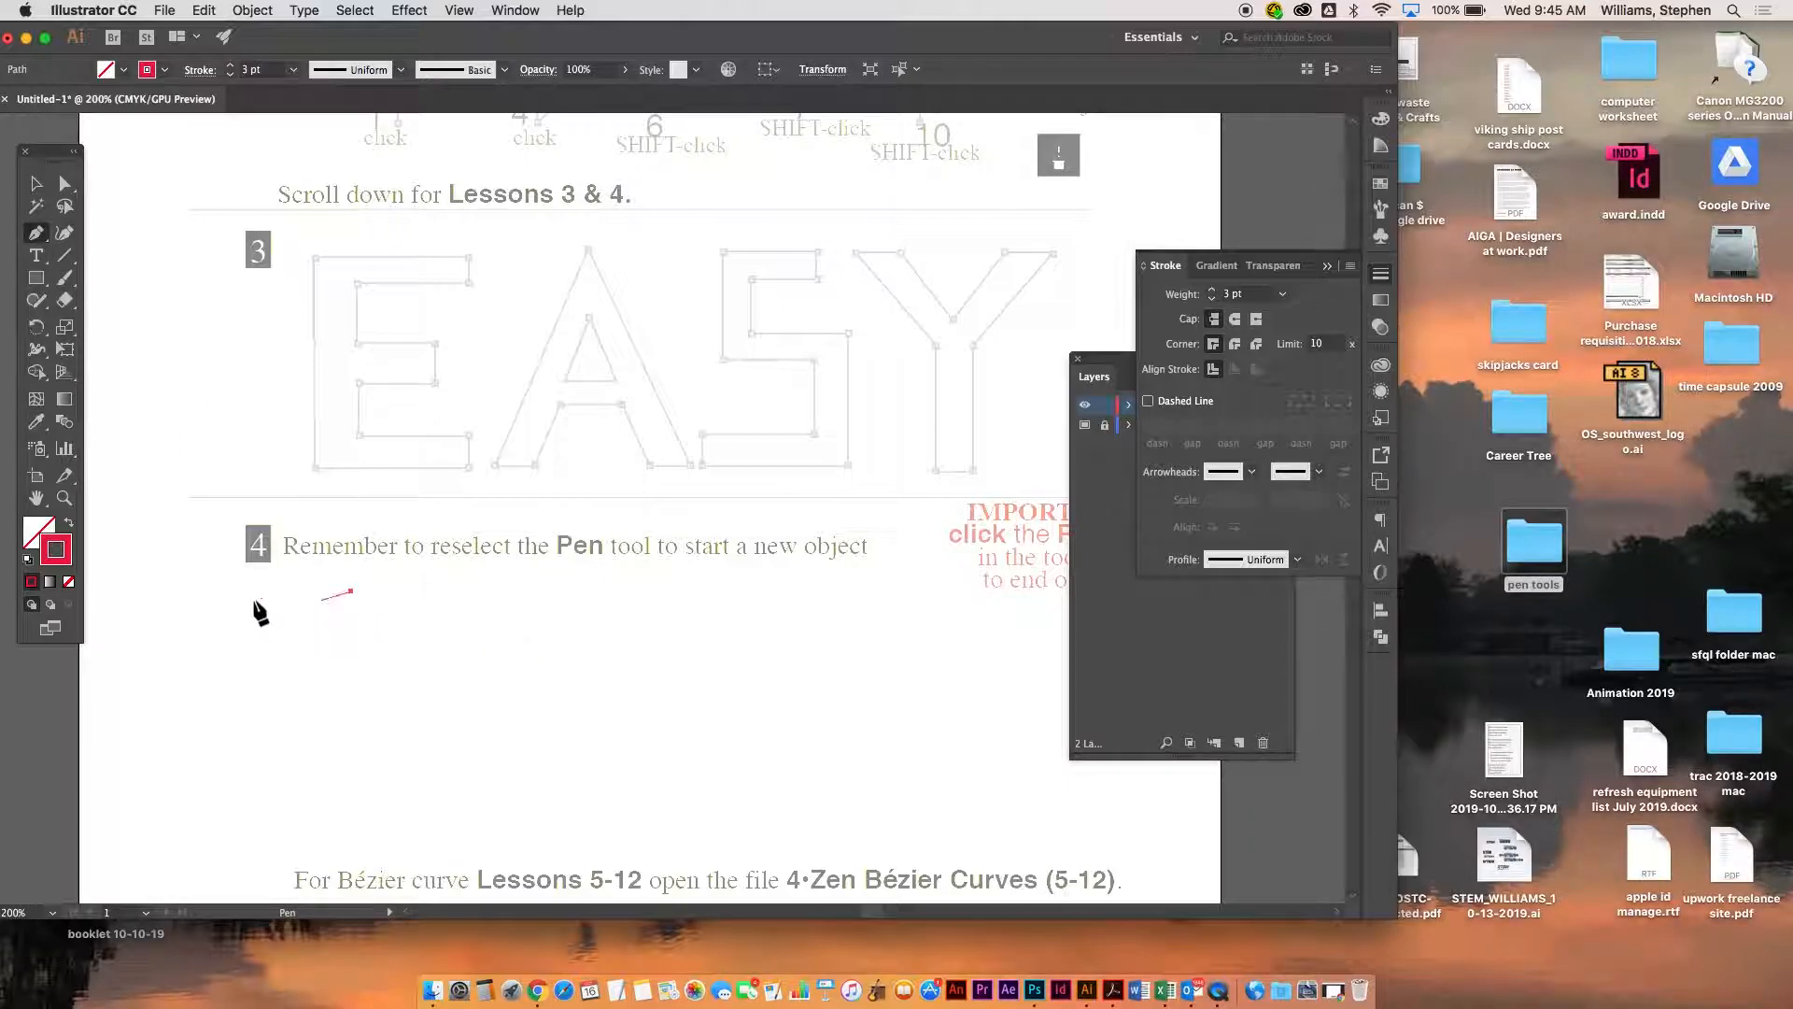
pyautogui.keyDown('shift'); pyautogui.click(177, 591); pyautogui.keyUp('shift')
pyautogui.keyDown('shift'); pyautogui.click(177, 712); pyautogui.keyUp('shift')
pyautogui.click(328, 718)
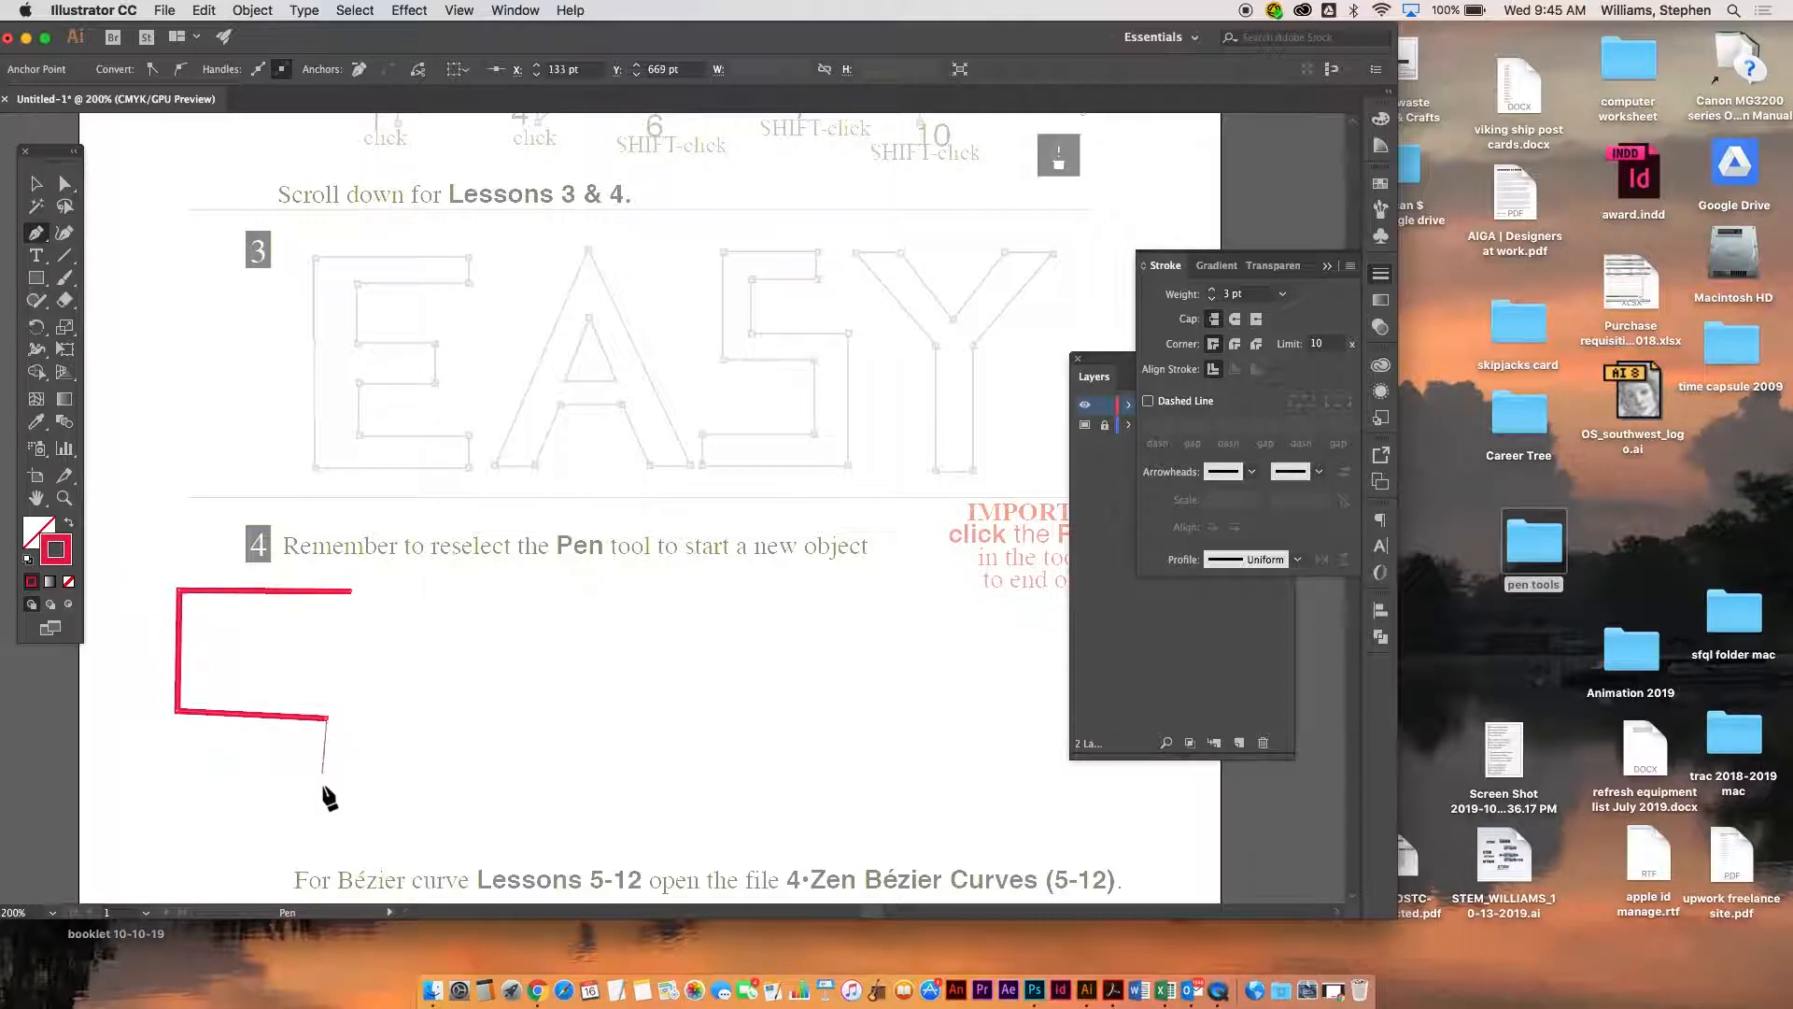
pyautogui.click(324, 802)
pyautogui.press('super+z')
pyautogui.press('super+z')
# Step: Continue the S with constrained straight segments under the middle bar, down its inner side, around the bottom bar and up a 45° lower-right corner
pyautogui.keyDown('shift'); pyautogui.click(297, 716); pyautogui.keyUp('shift')
pyautogui.keyDown('shift'); pyautogui.click(300, 811); pyautogui.keyUp('shift')
pyautogui.keyDown('shift'); pyautogui.click(179, 812); pyautogui.keyUp('shift')
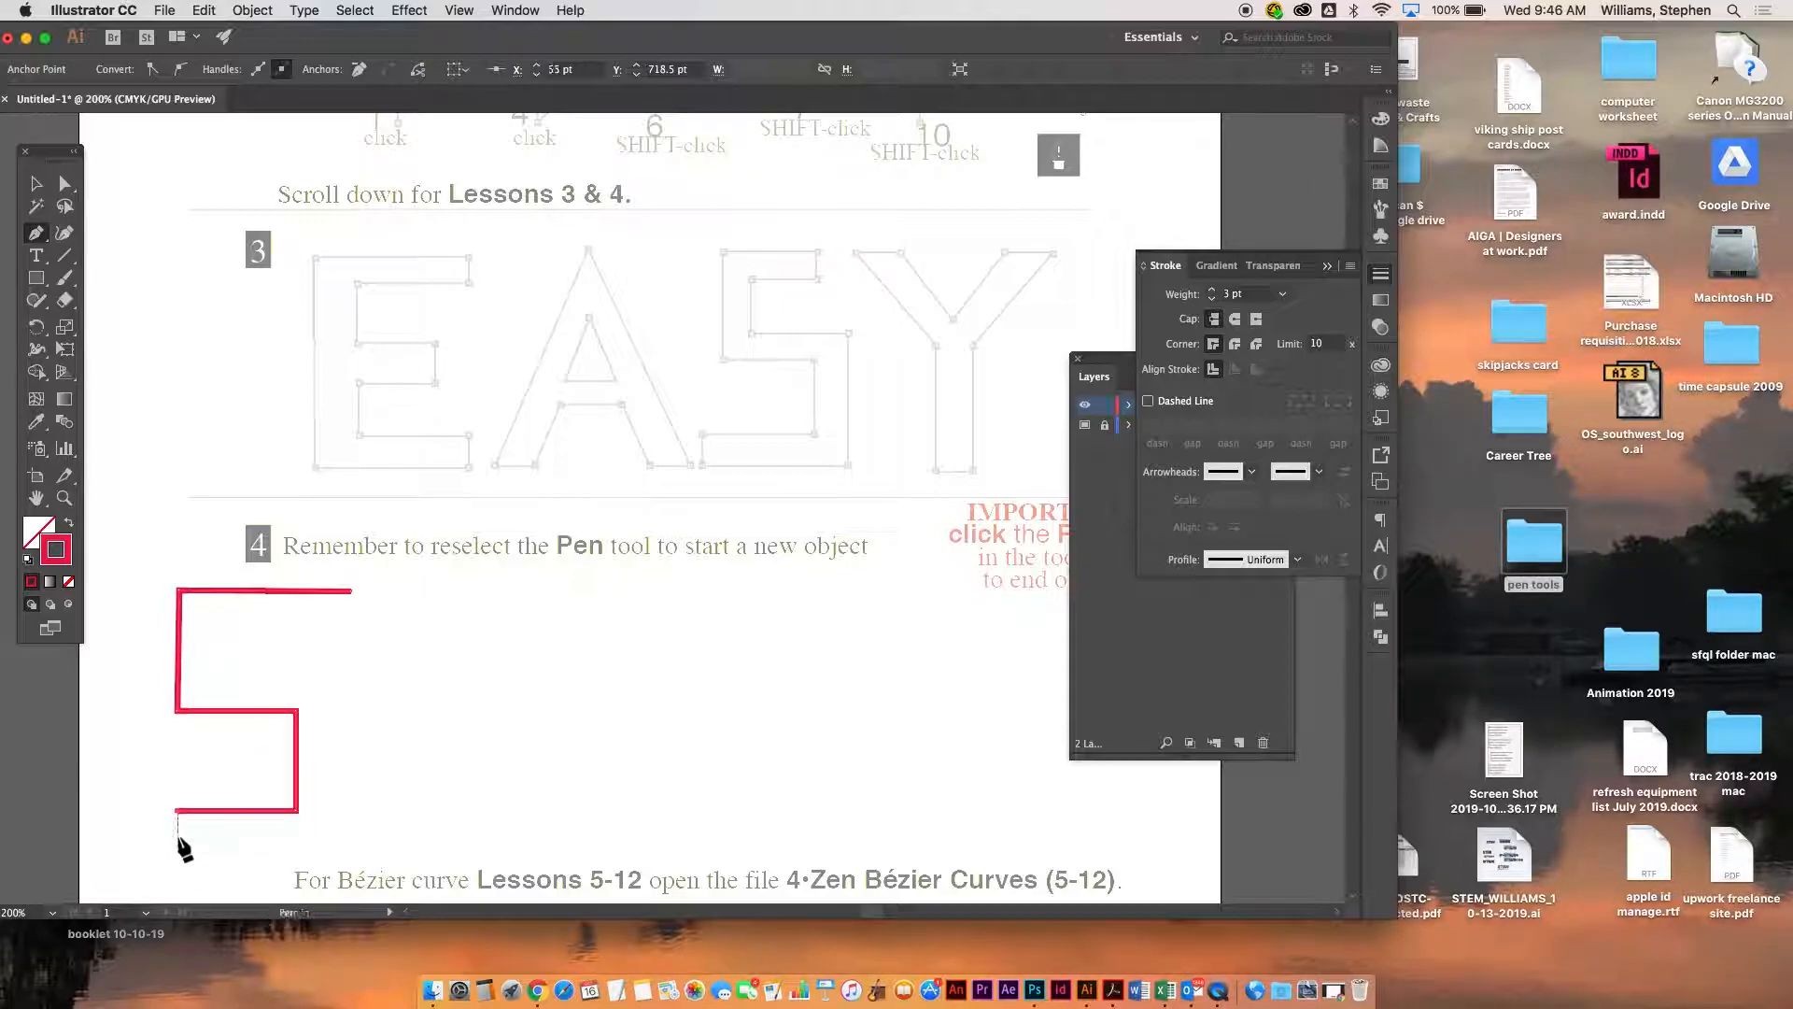
pyautogui.keyDown('shift'); pyautogui.click(177, 840); pyautogui.keyUp('shift')
pyautogui.keyDown('shift'); pyautogui.click(316, 839); pyautogui.keyUp('shift')
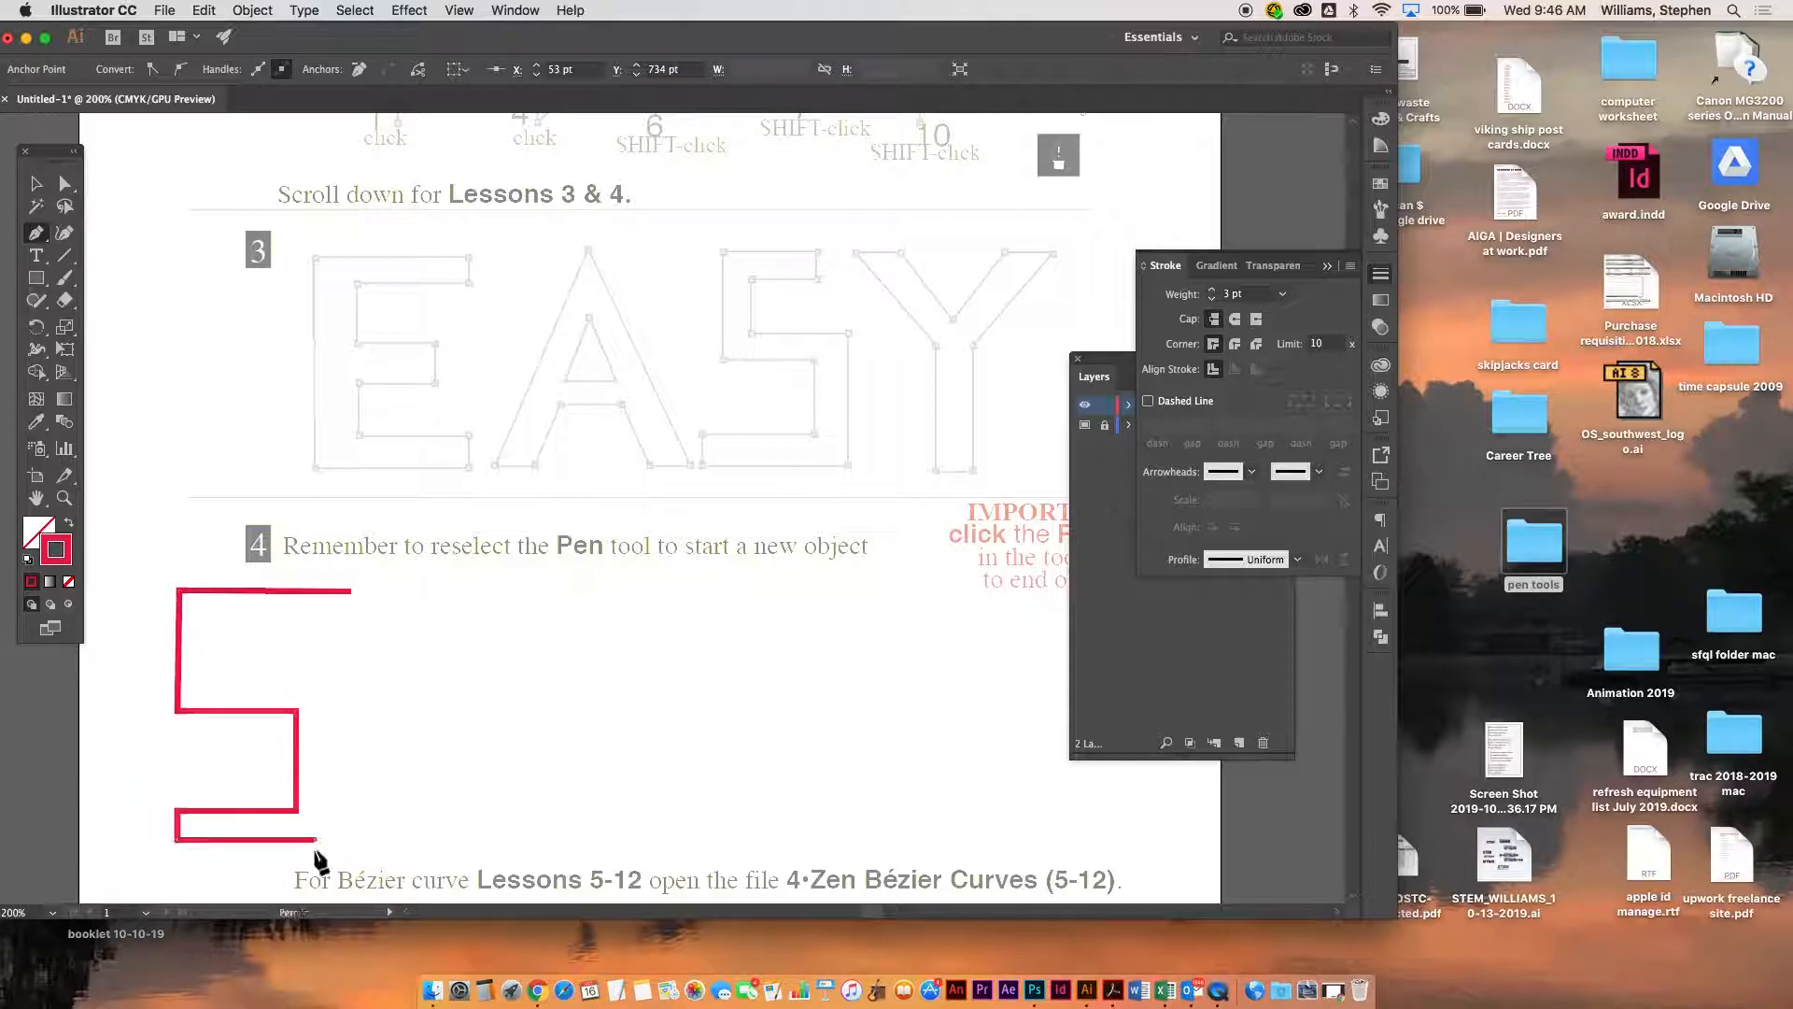
pyautogui.keyDown('shift'); pyautogui.click(372, 795); pyautogui.keyUp('shift')
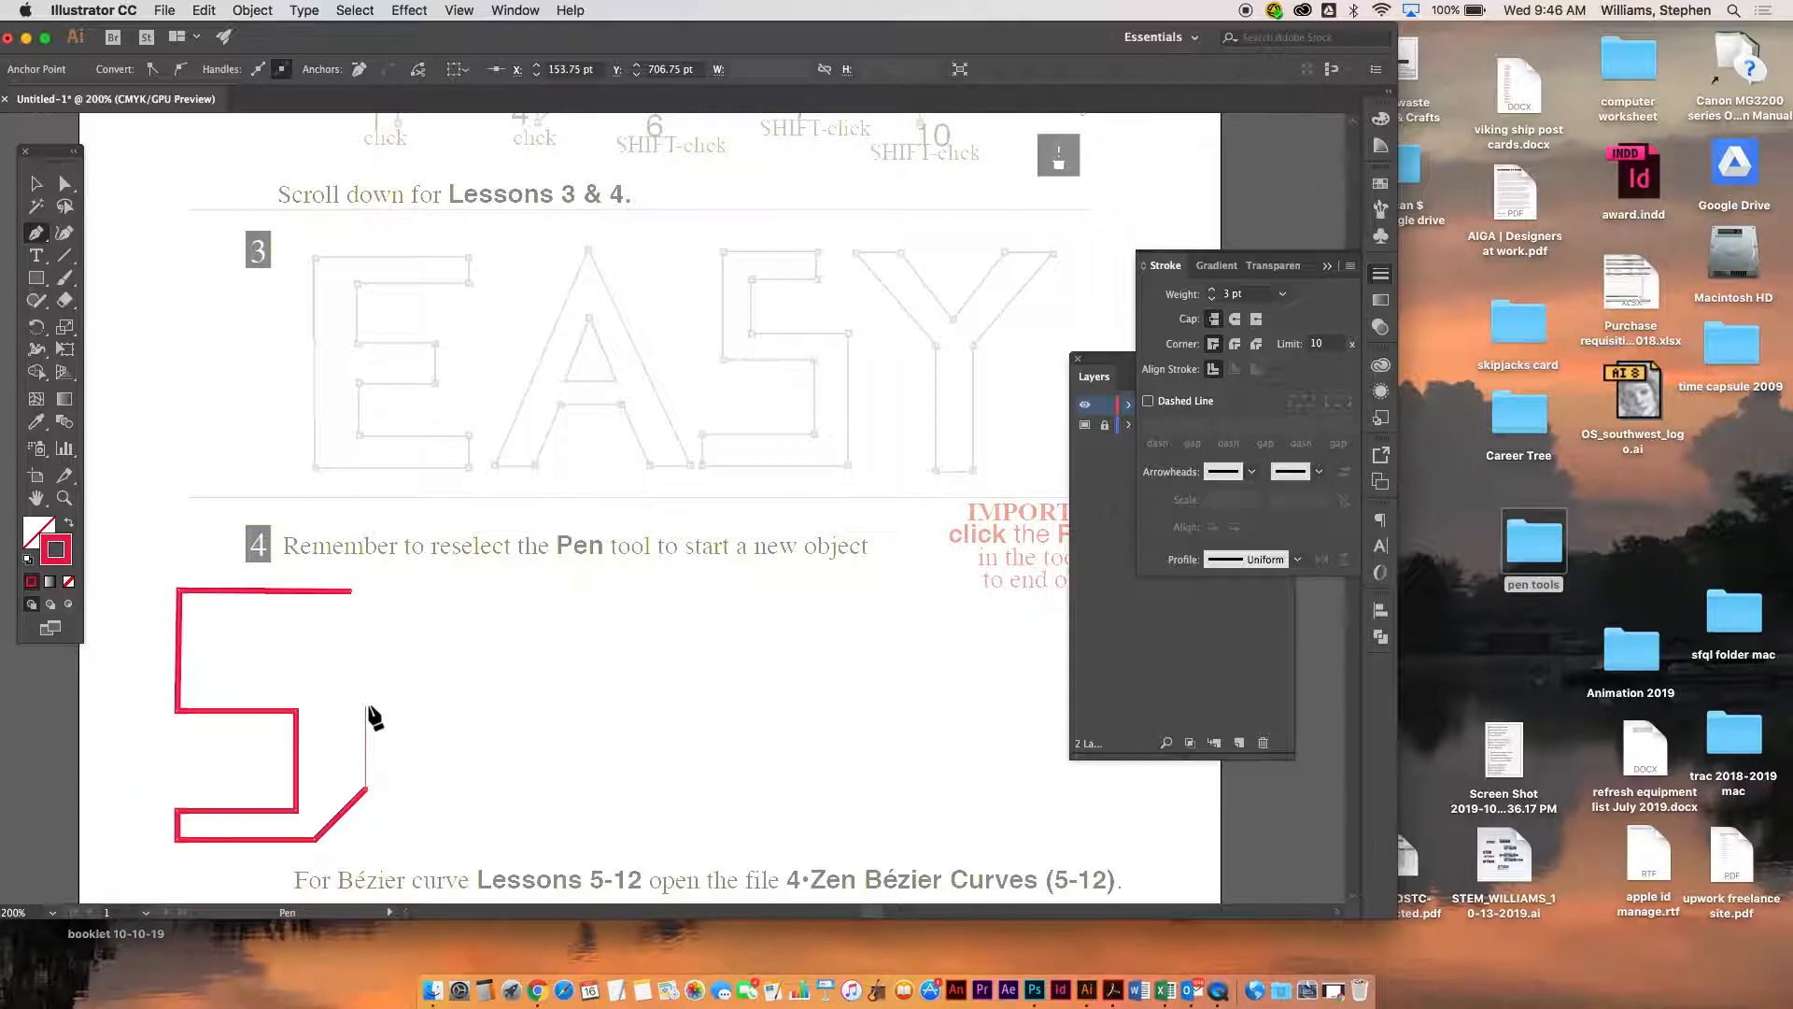
# Step: Complete the S outline up the outer right side, along the middle bar and a 45° inner corner, and close it at the starting point
pyautogui.keyDown('shift'); pyautogui.click(367, 684); pyautogui.keyUp('shift')
pyautogui.keyDown('shift'); pyautogui.click(247, 683); pyautogui.keyUp('shift')
pyautogui.keyDown('shift'); pyautogui.click(206, 640); pyautogui.keyUp('shift')
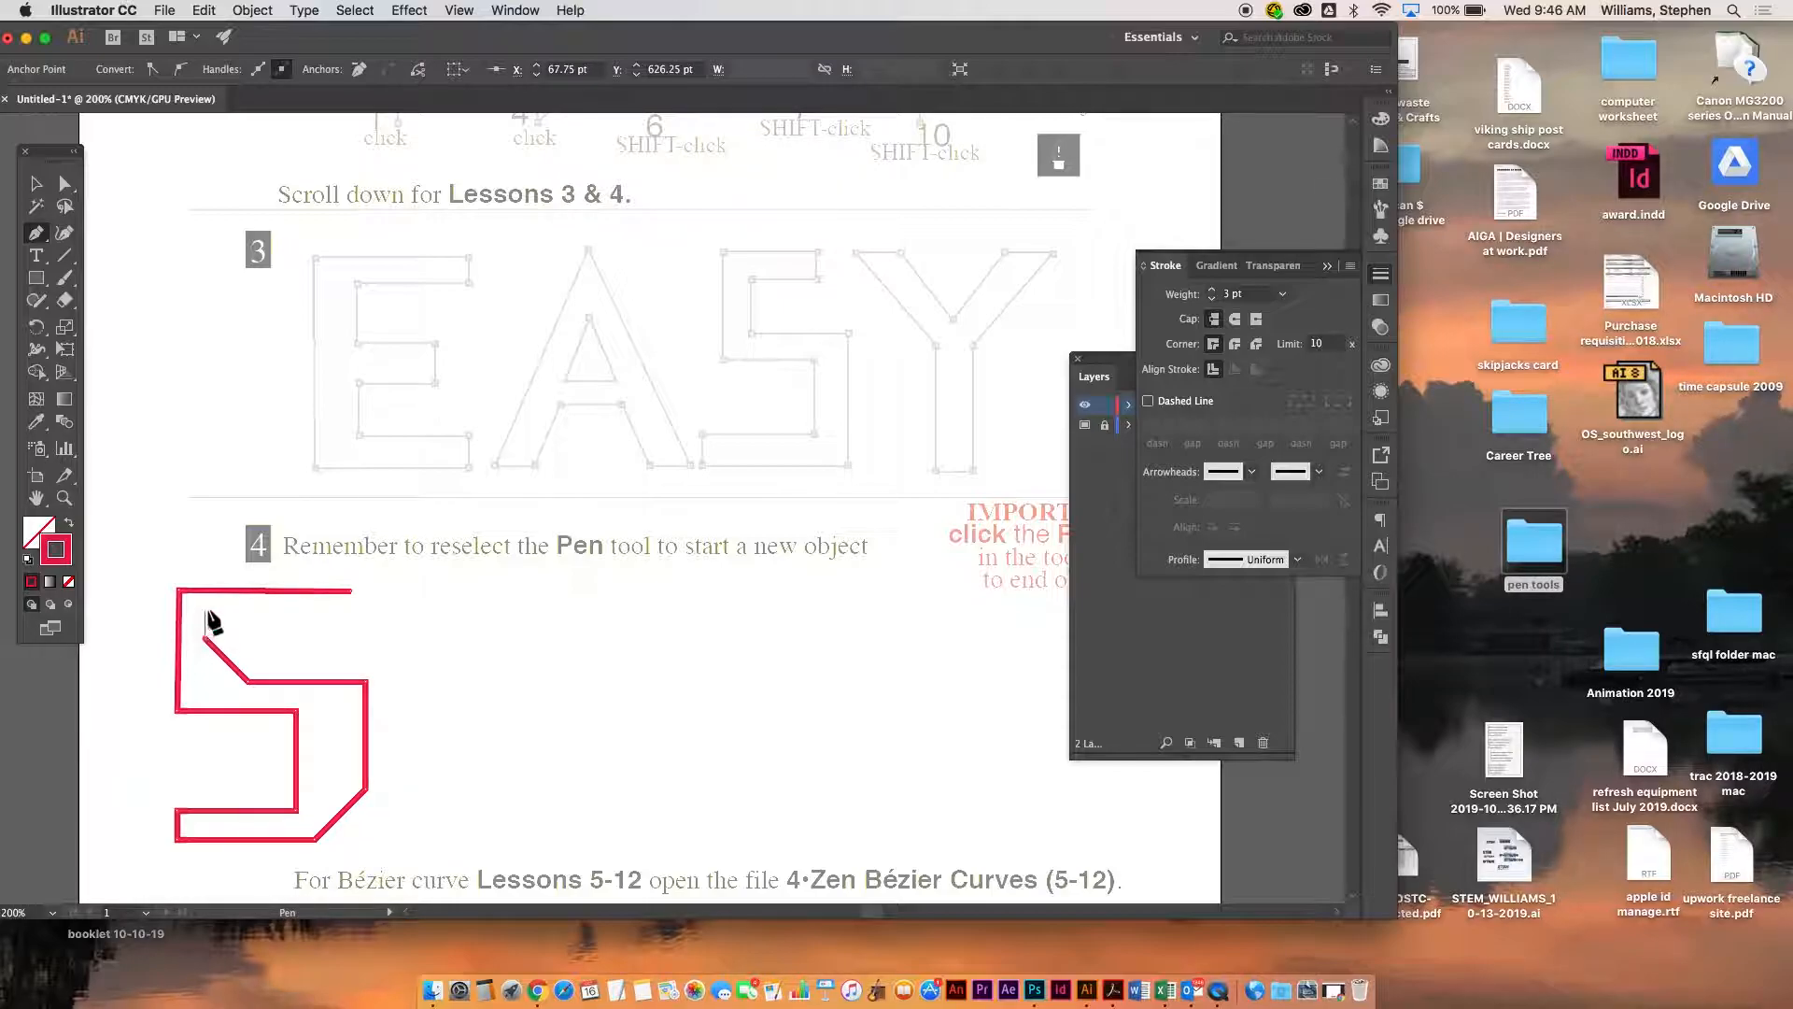
pyautogui.keyDown('shift'); pyautogui.click(203, 613); pyautogui.keyUp('shift')
pyautogui.keyDown('shift'); pyautogui.click(349, 611); pyautogui.keyUp('shift')
pyautogui.click(354, 589)
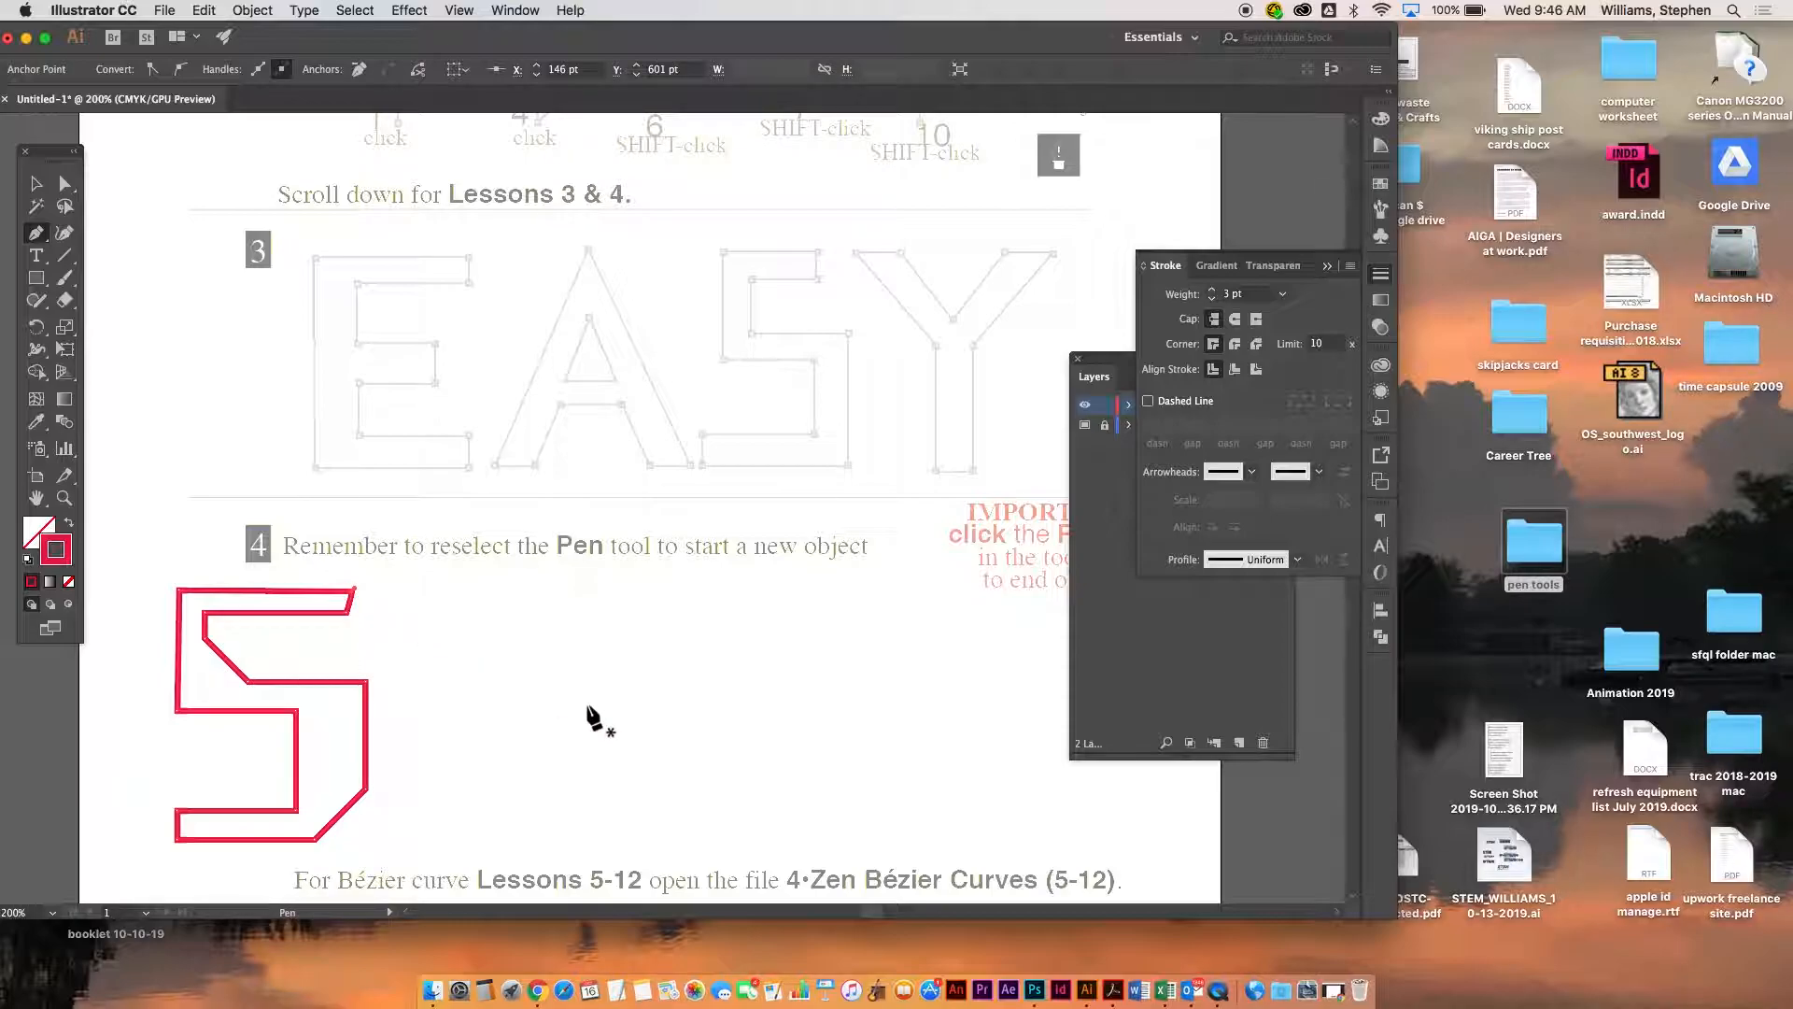